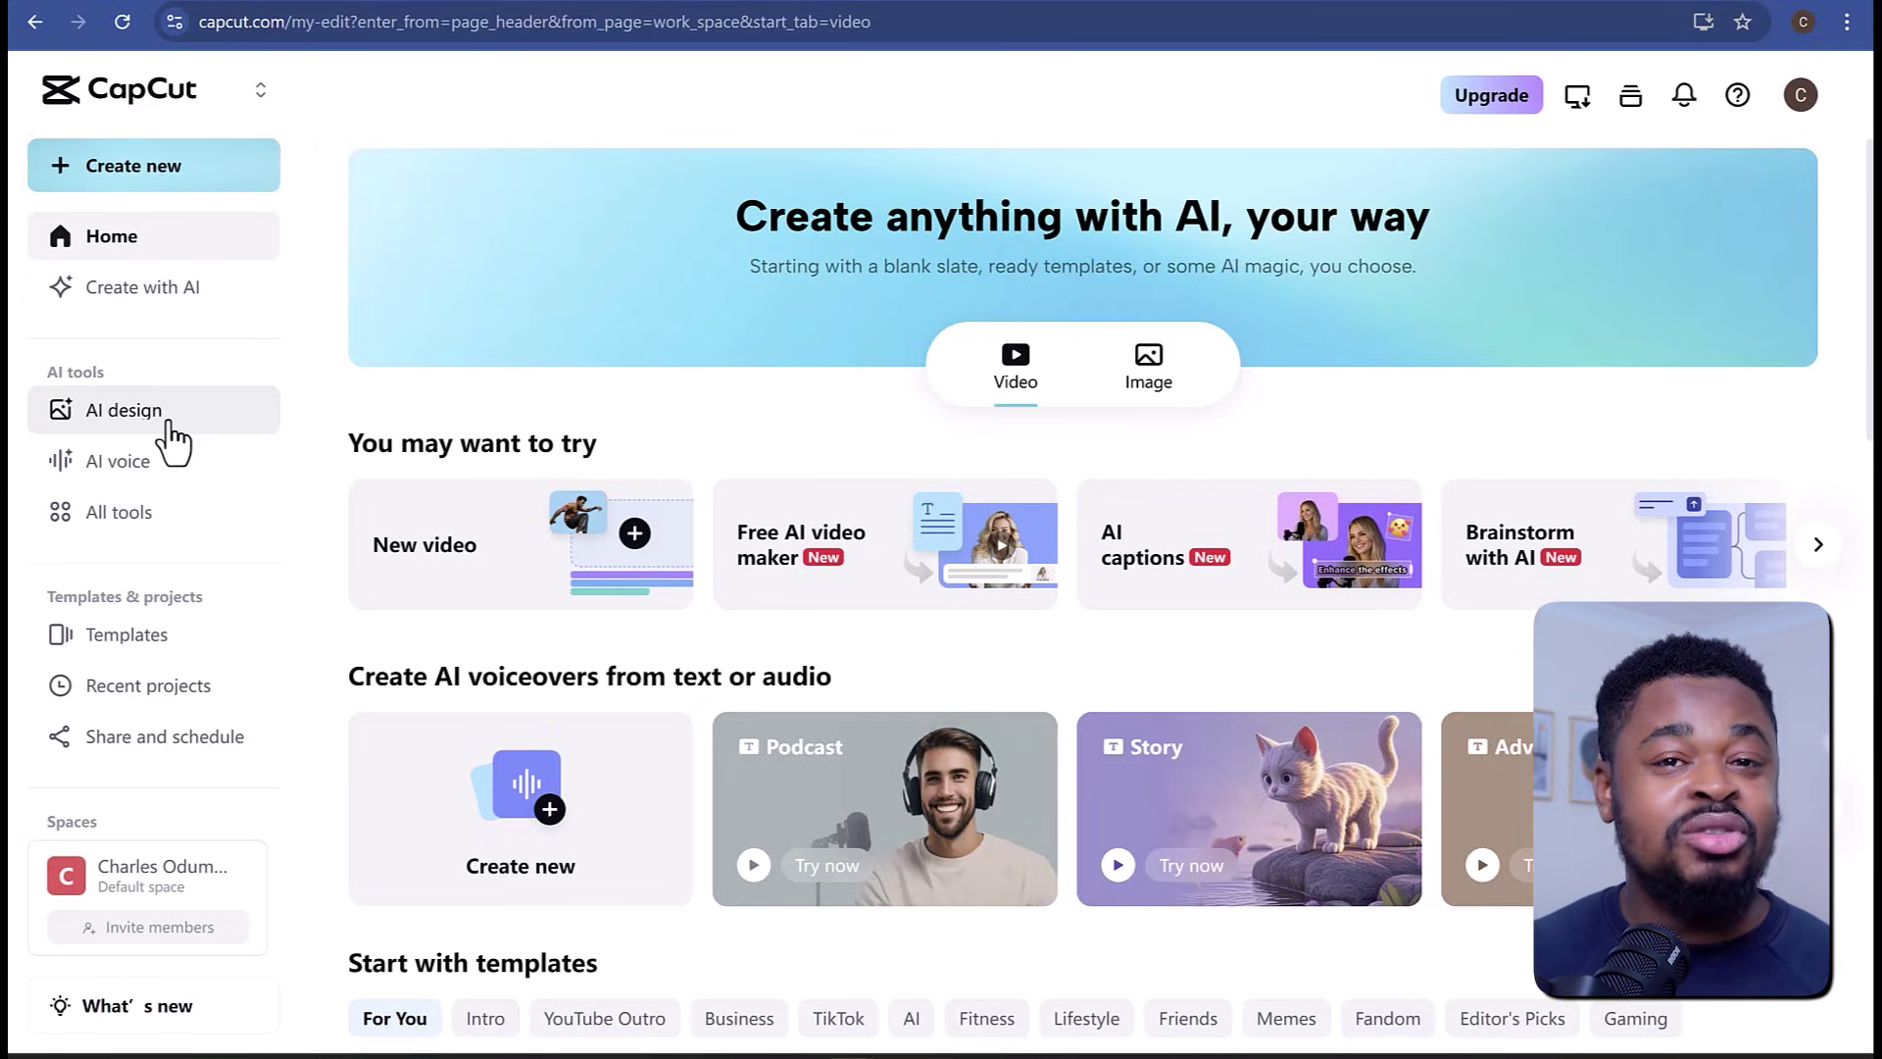
# Open the AI design tool and browse its inspiration templates.
pyautogui.click(169, 423)
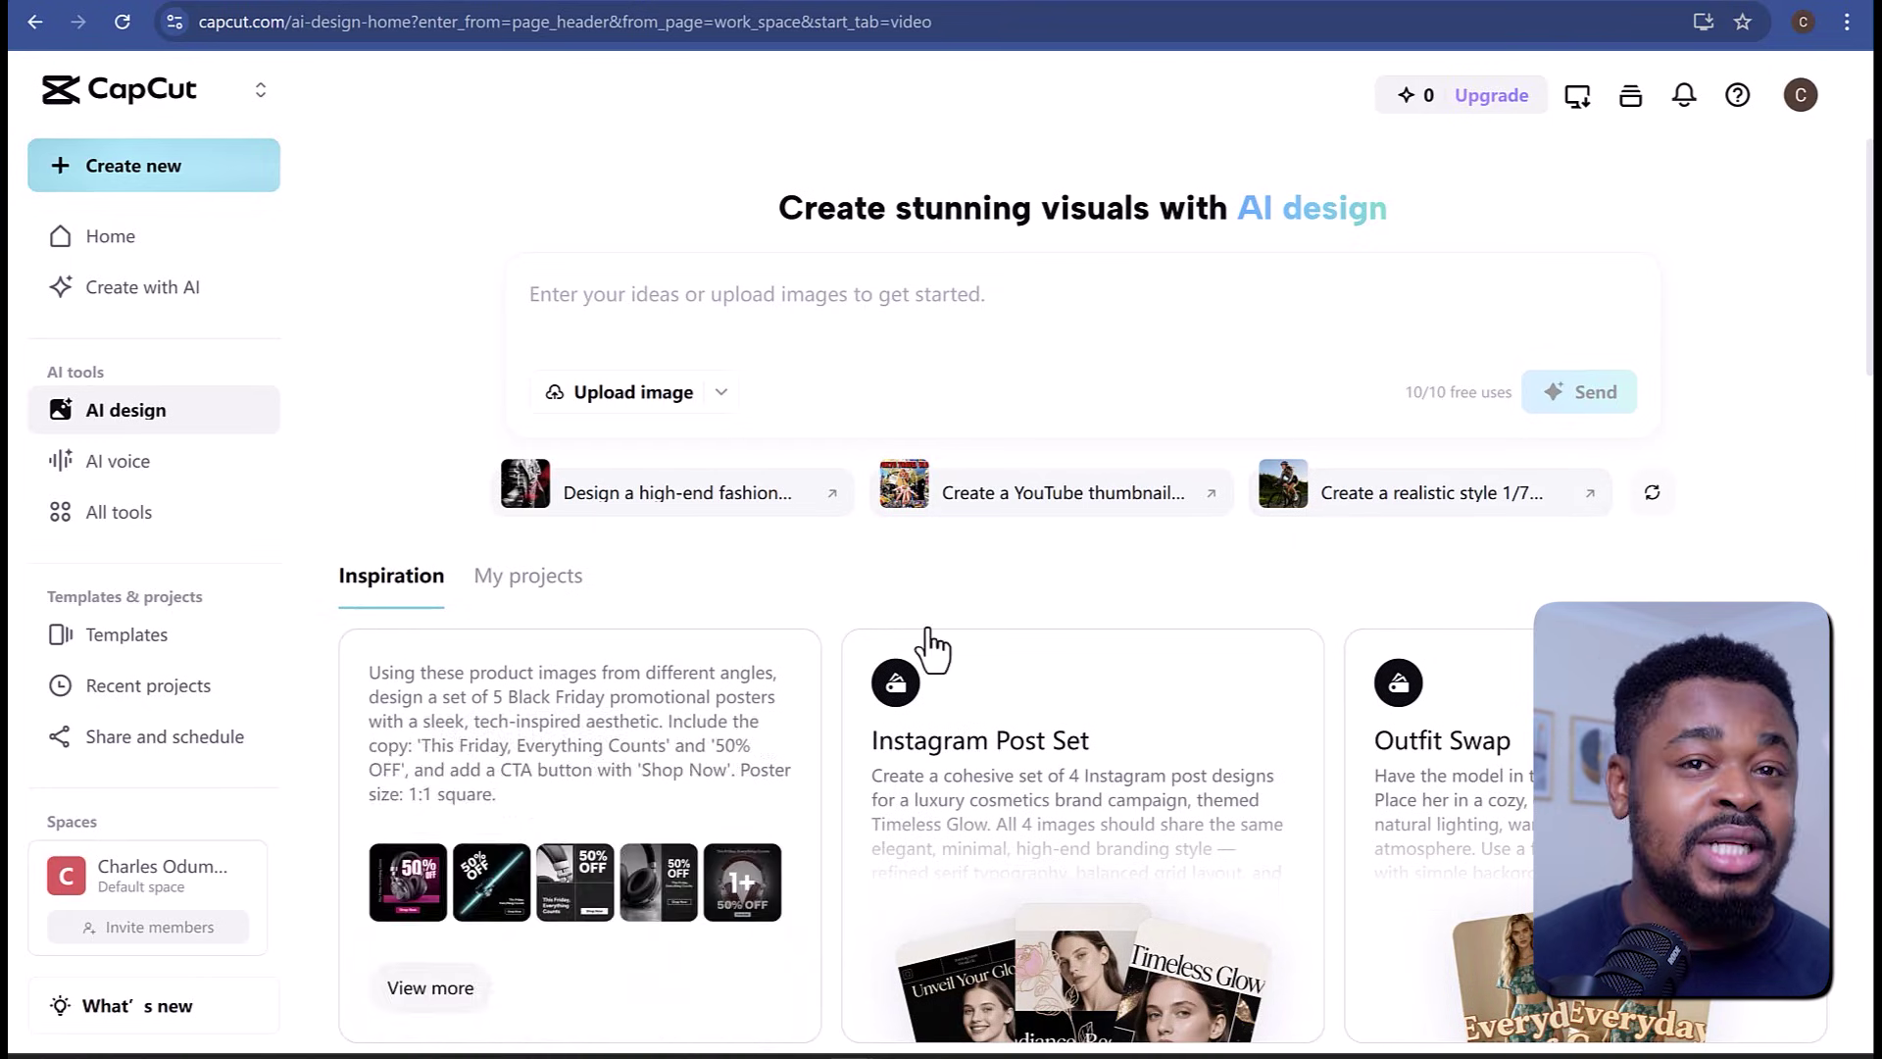
pyautogui.scroll(-3, 833, 647)
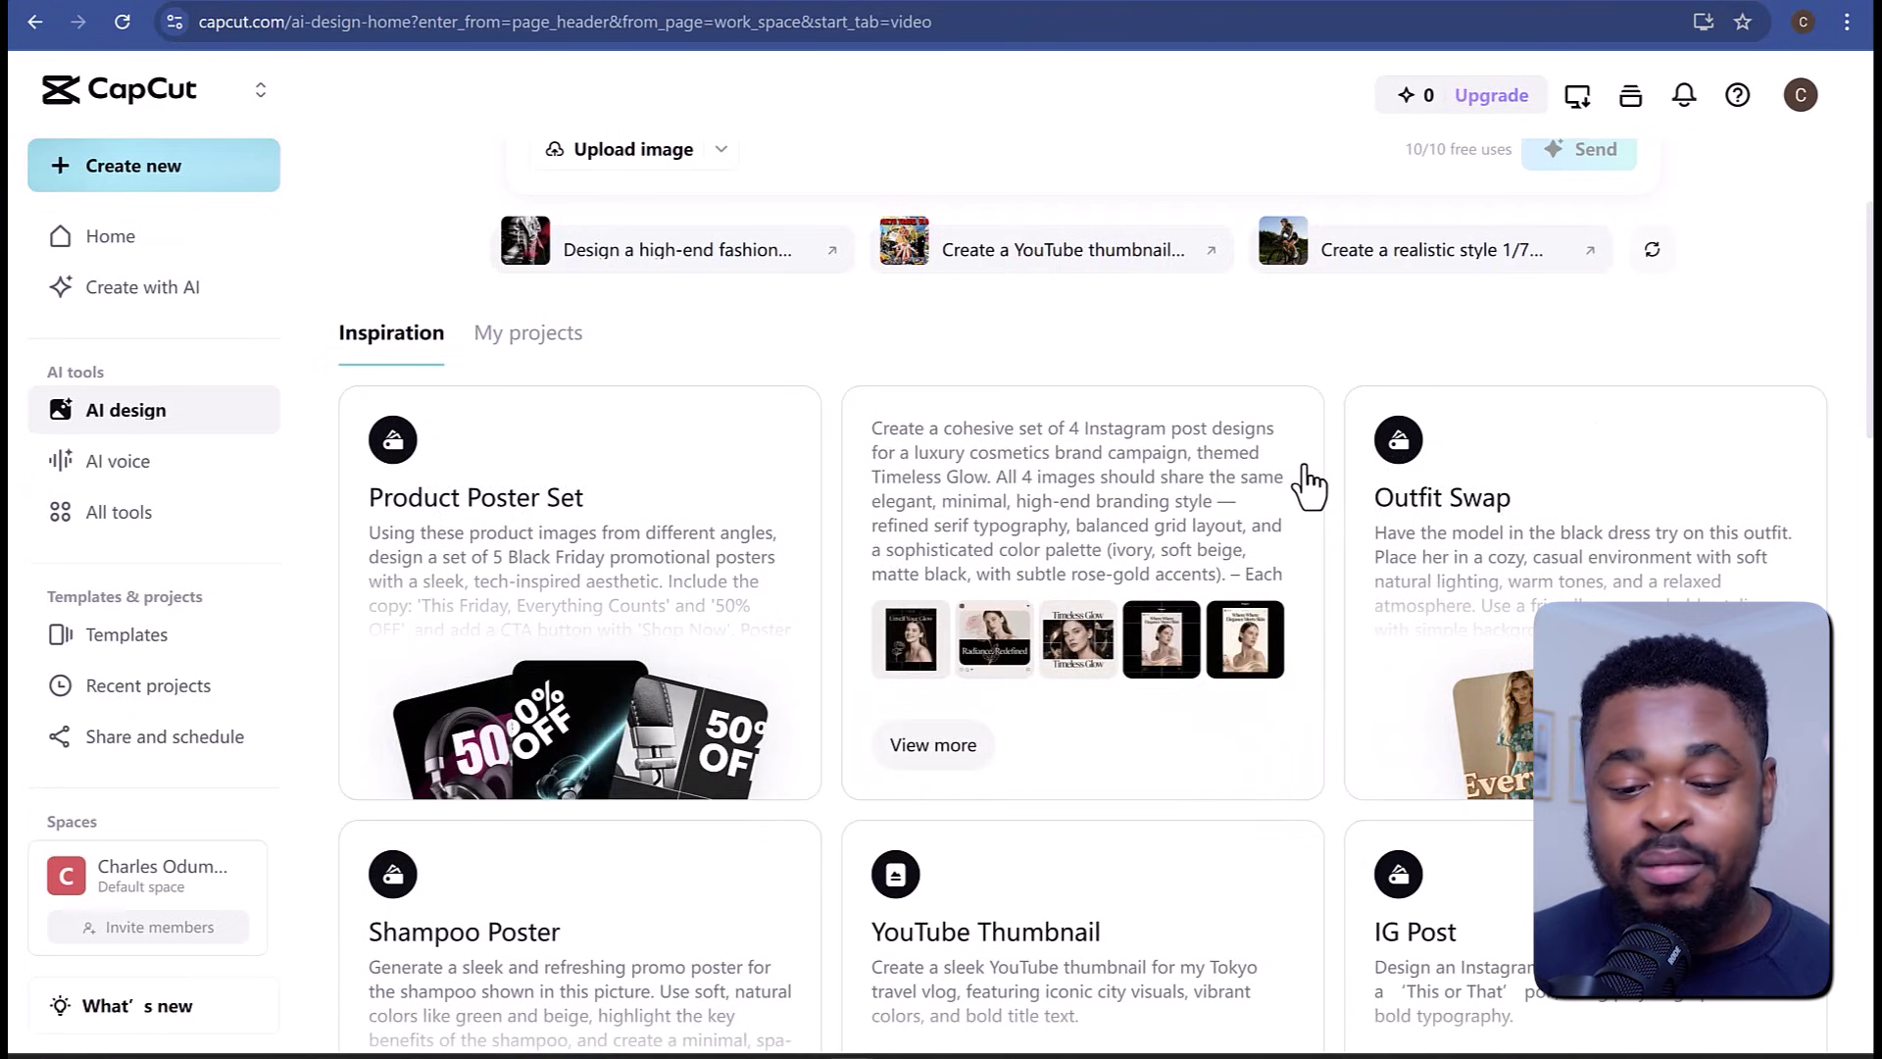
pyautogui.scroll(-6, 1781, 365)
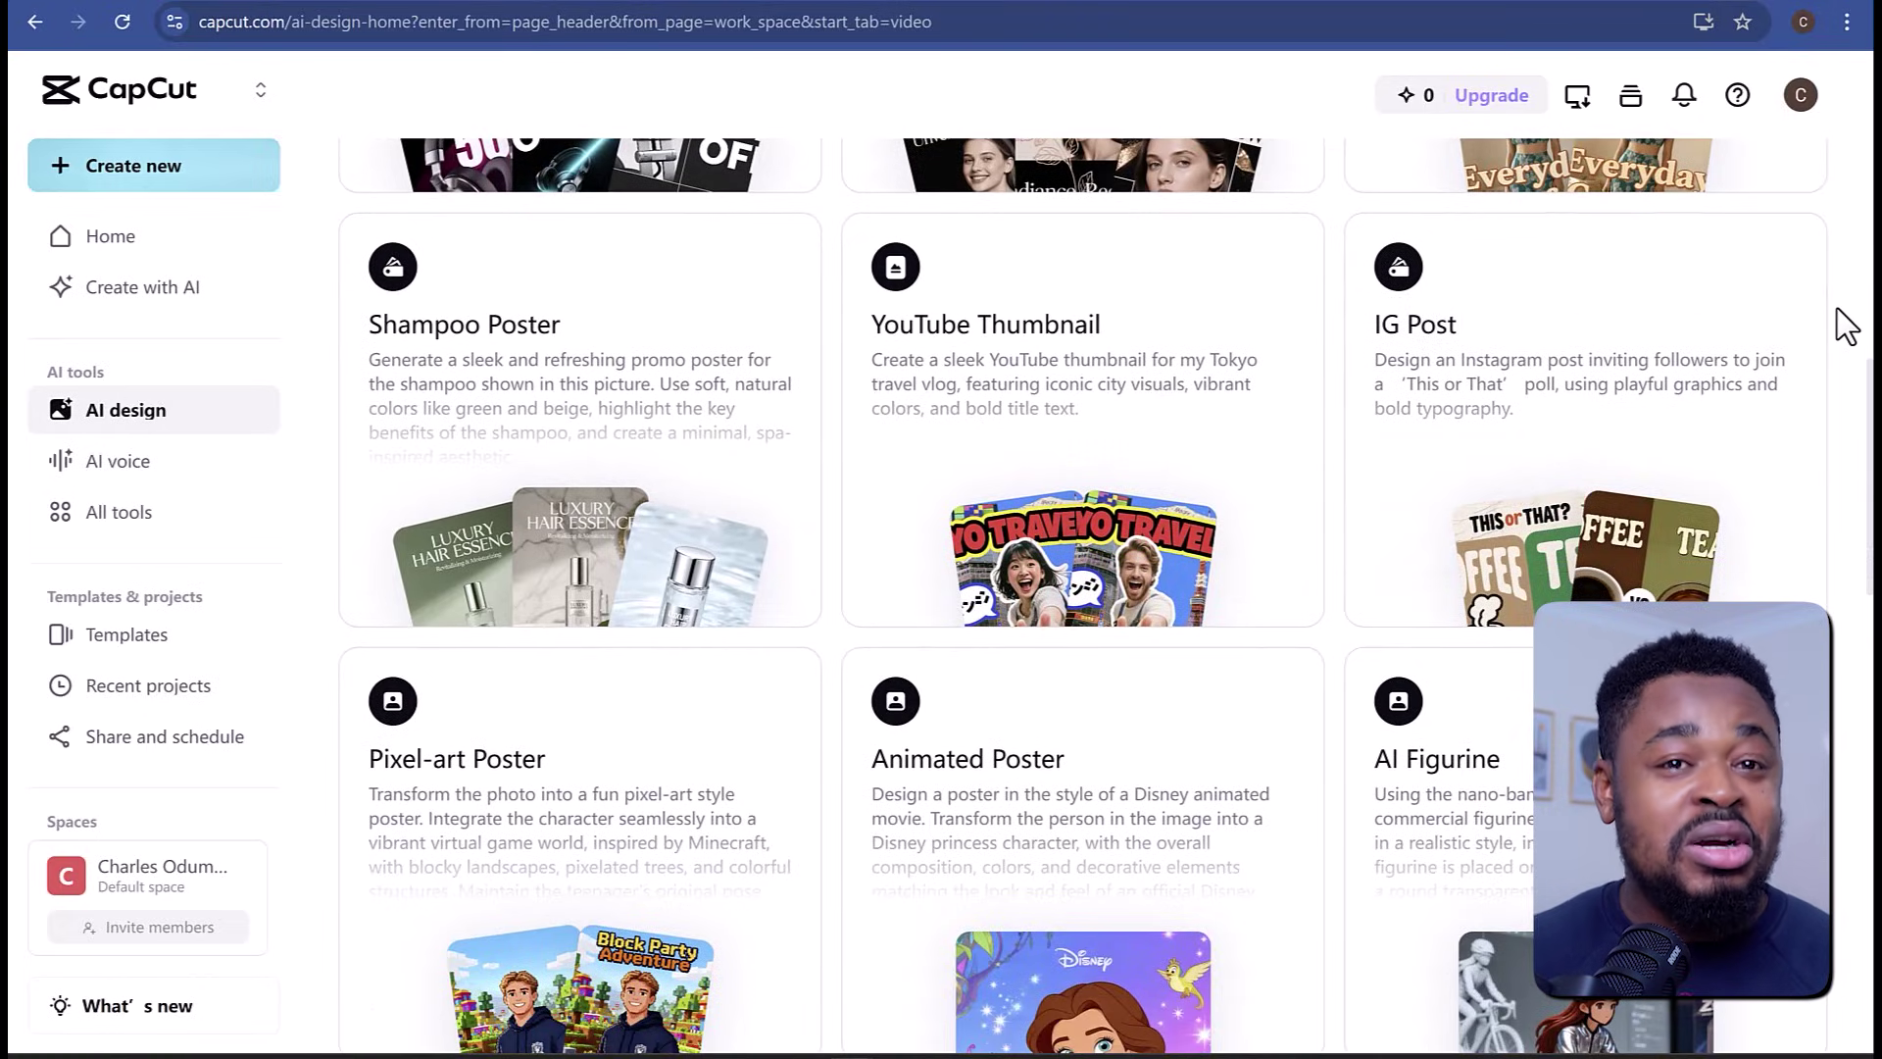
pyautogui.scroll(-3, 1845, 326)
pyautogui.scroll(-5, 1845, 326)
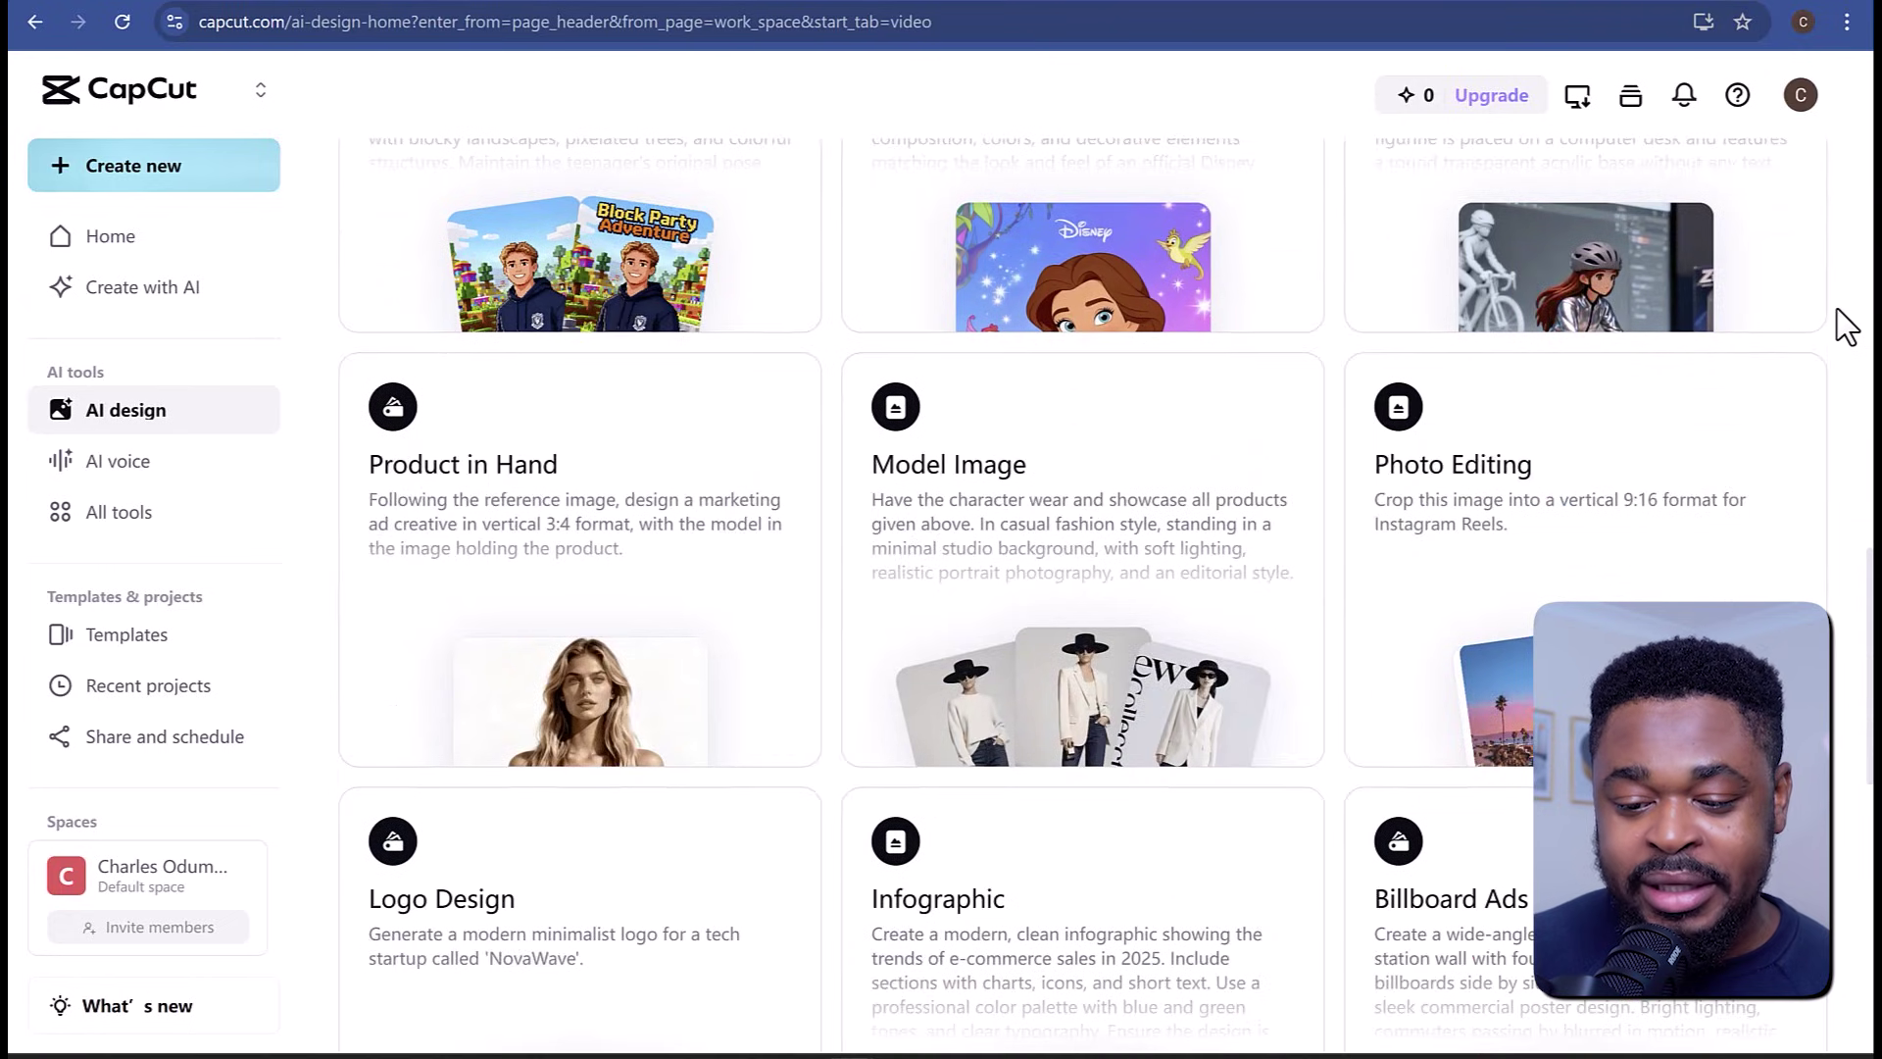
pyautogui.scroll(-1, 1845, 327)
pyautogui.scroll(-3, 1839, 326)
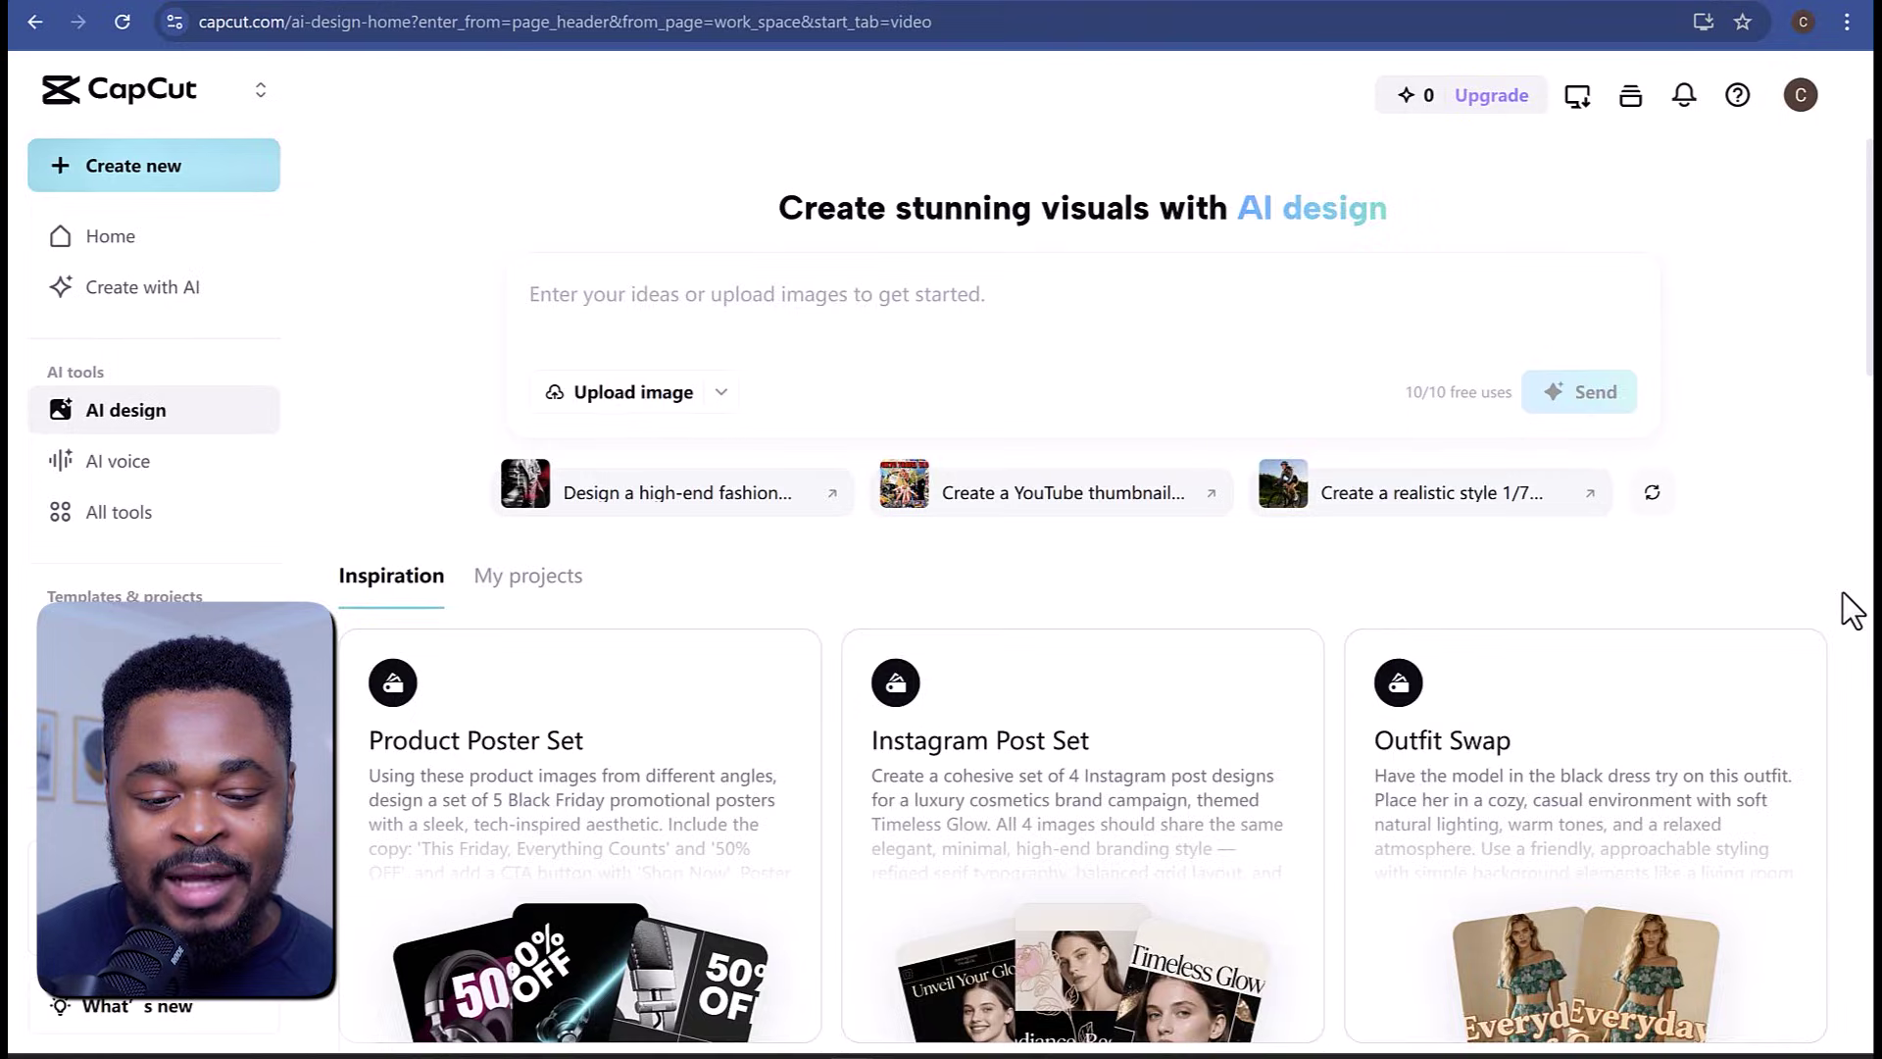
# Reuse the Product Poster Set template and send its prompt to generate five Black Friday headphone posters.
pyautogui.scroll(-3, 1843, 608)
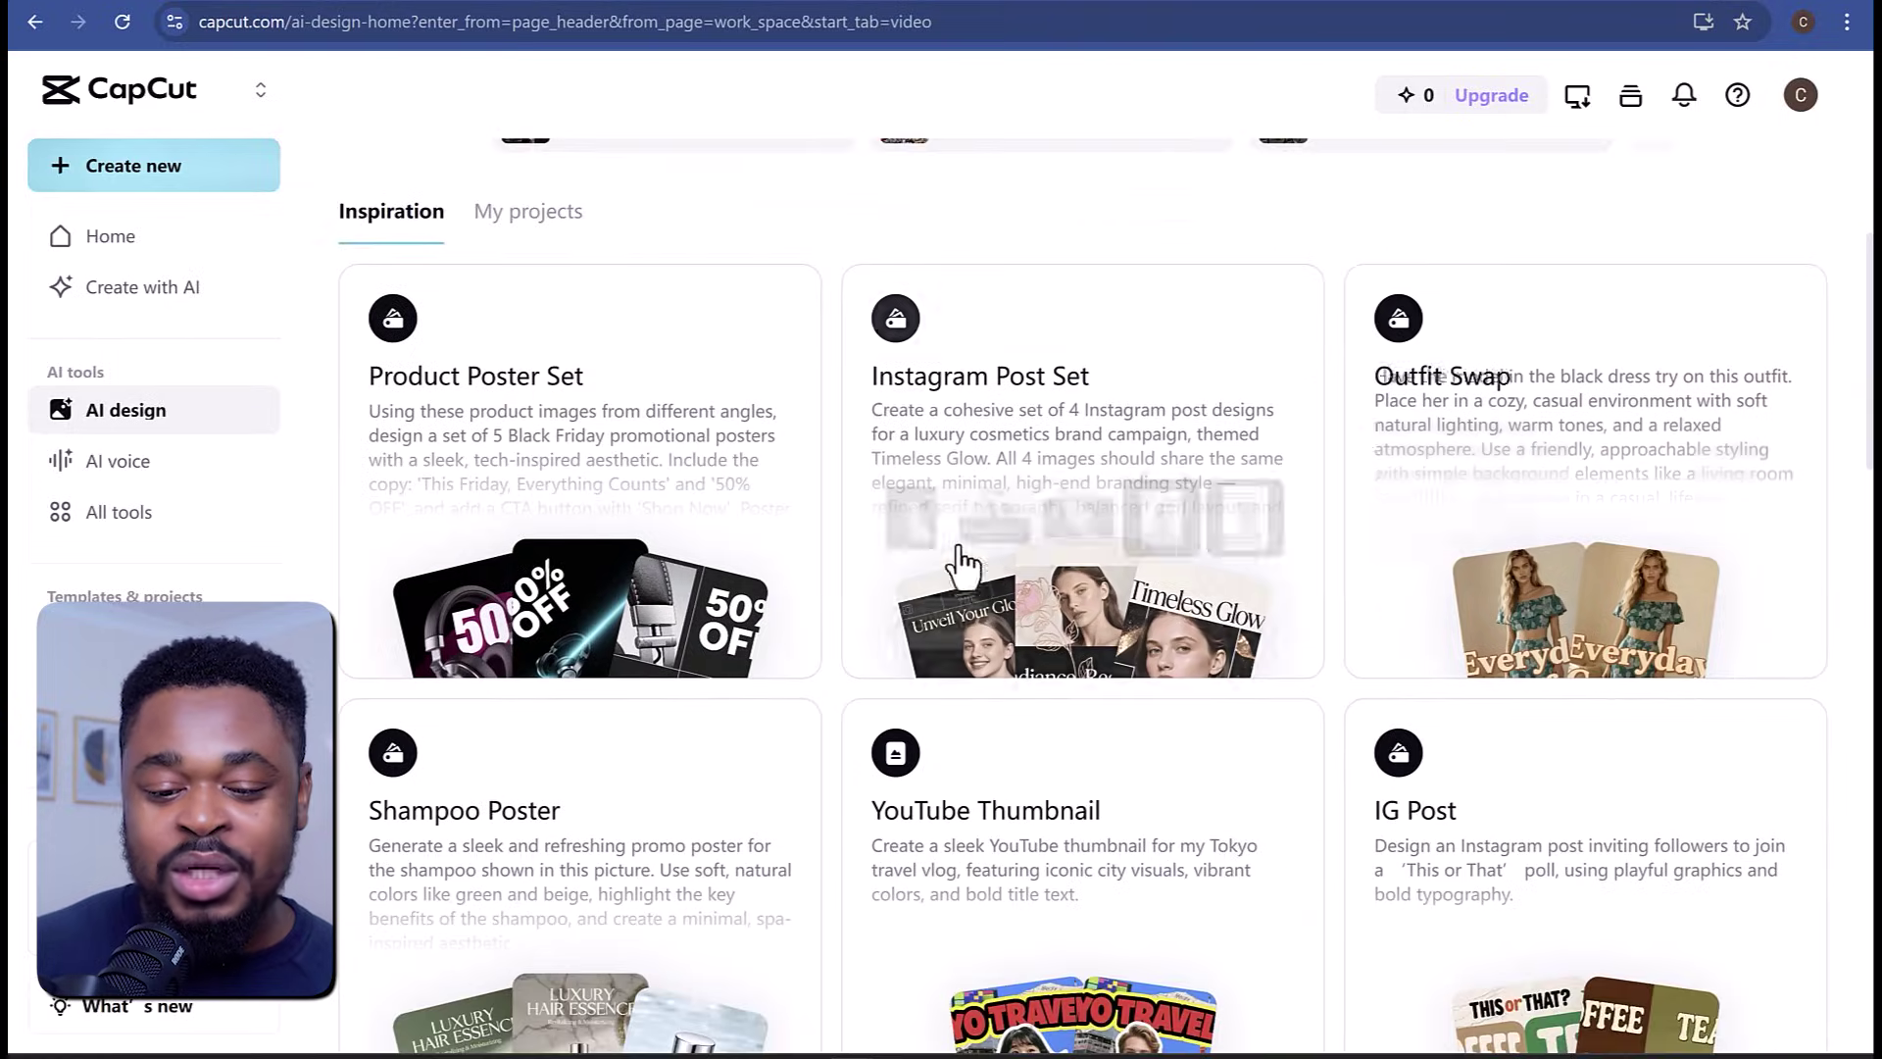
pyautogui.moveTo(741, 402)
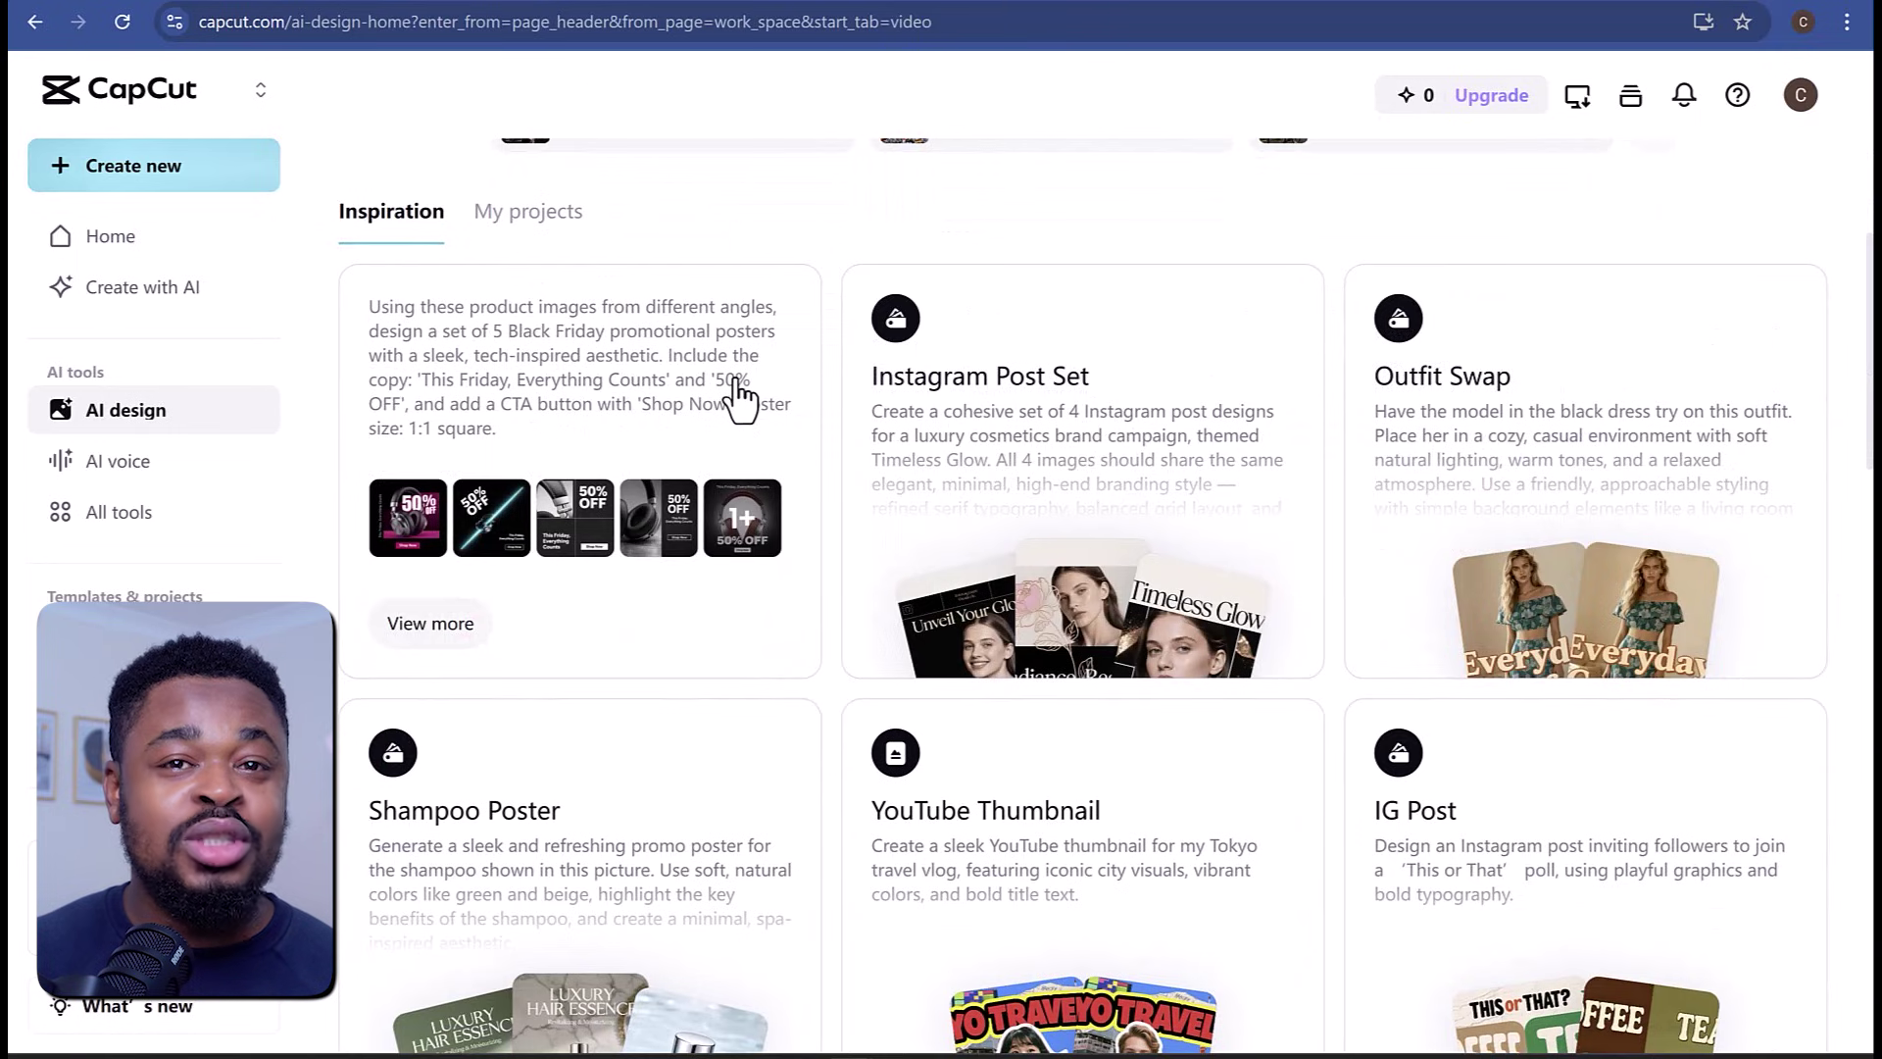
pyautogui.moveTo(799, 737)
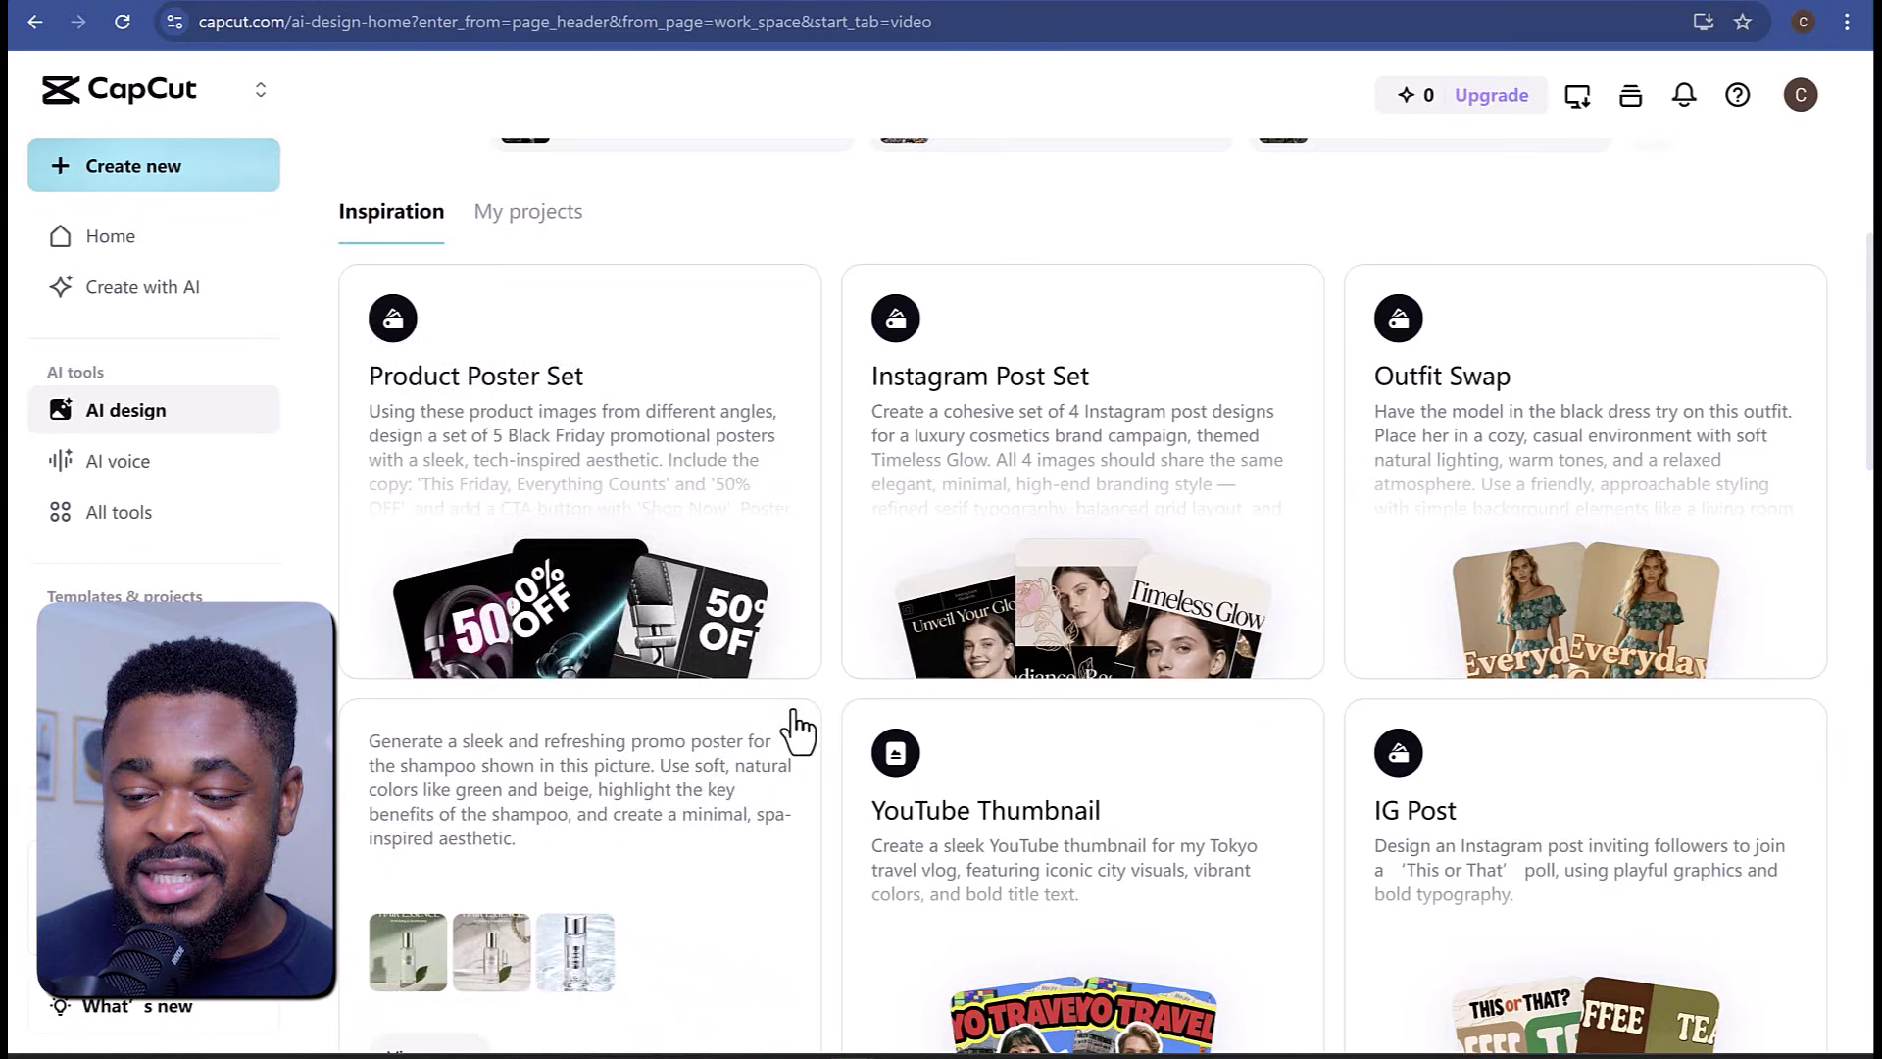
pyautogui.click(723, 434)
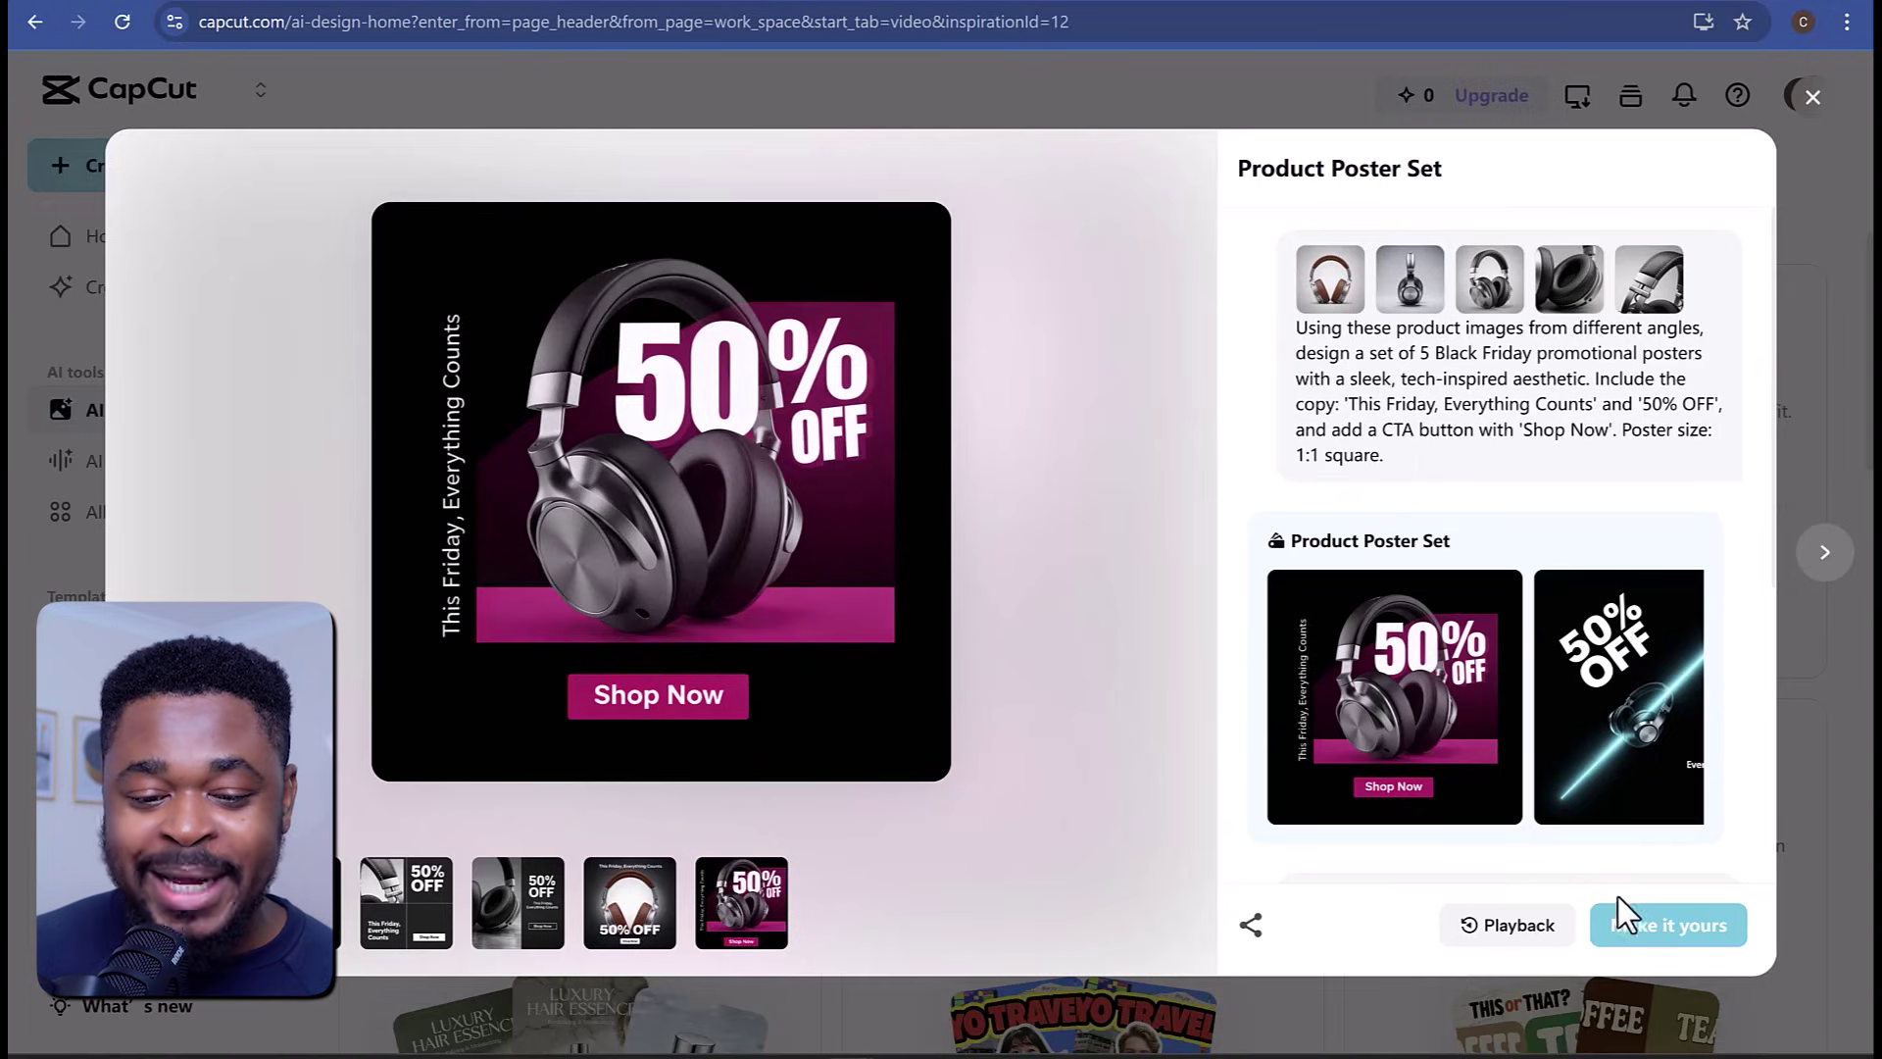
pyautogui.click(1644, 951)
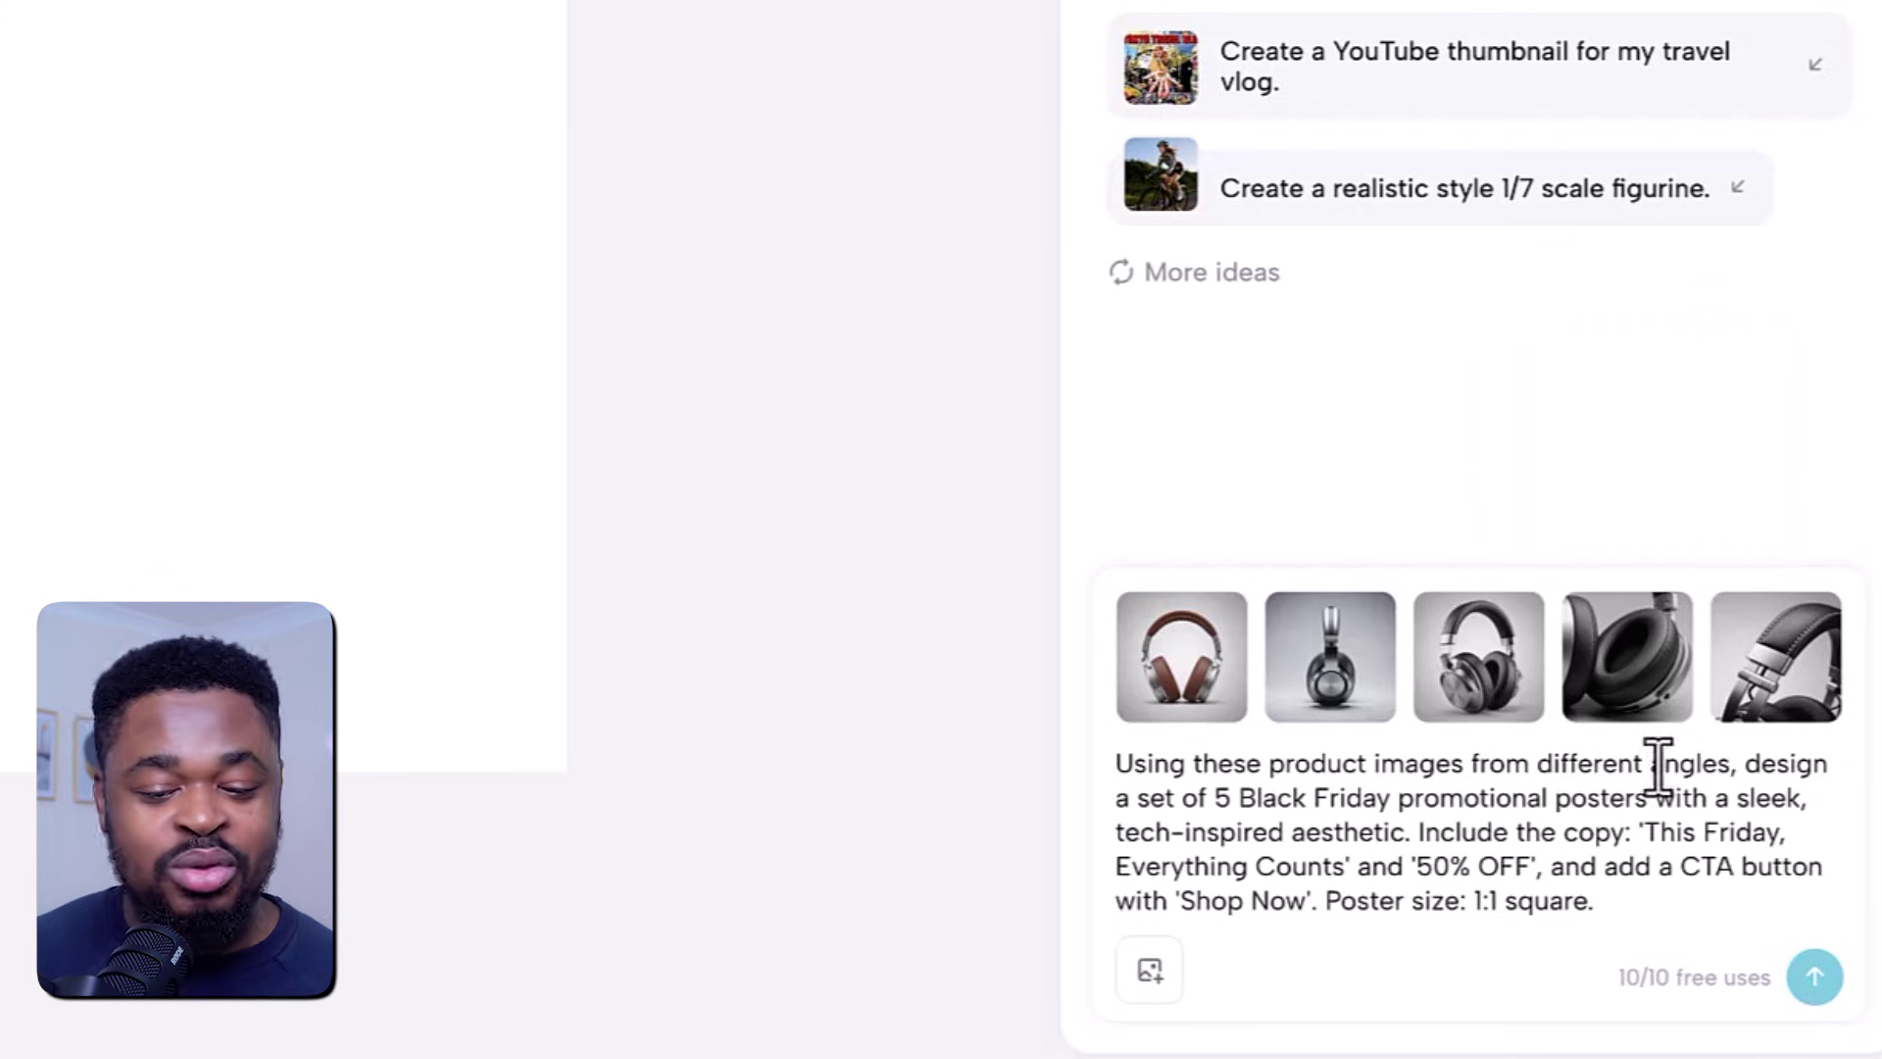
pyautogui.moveTo(1363, 698)
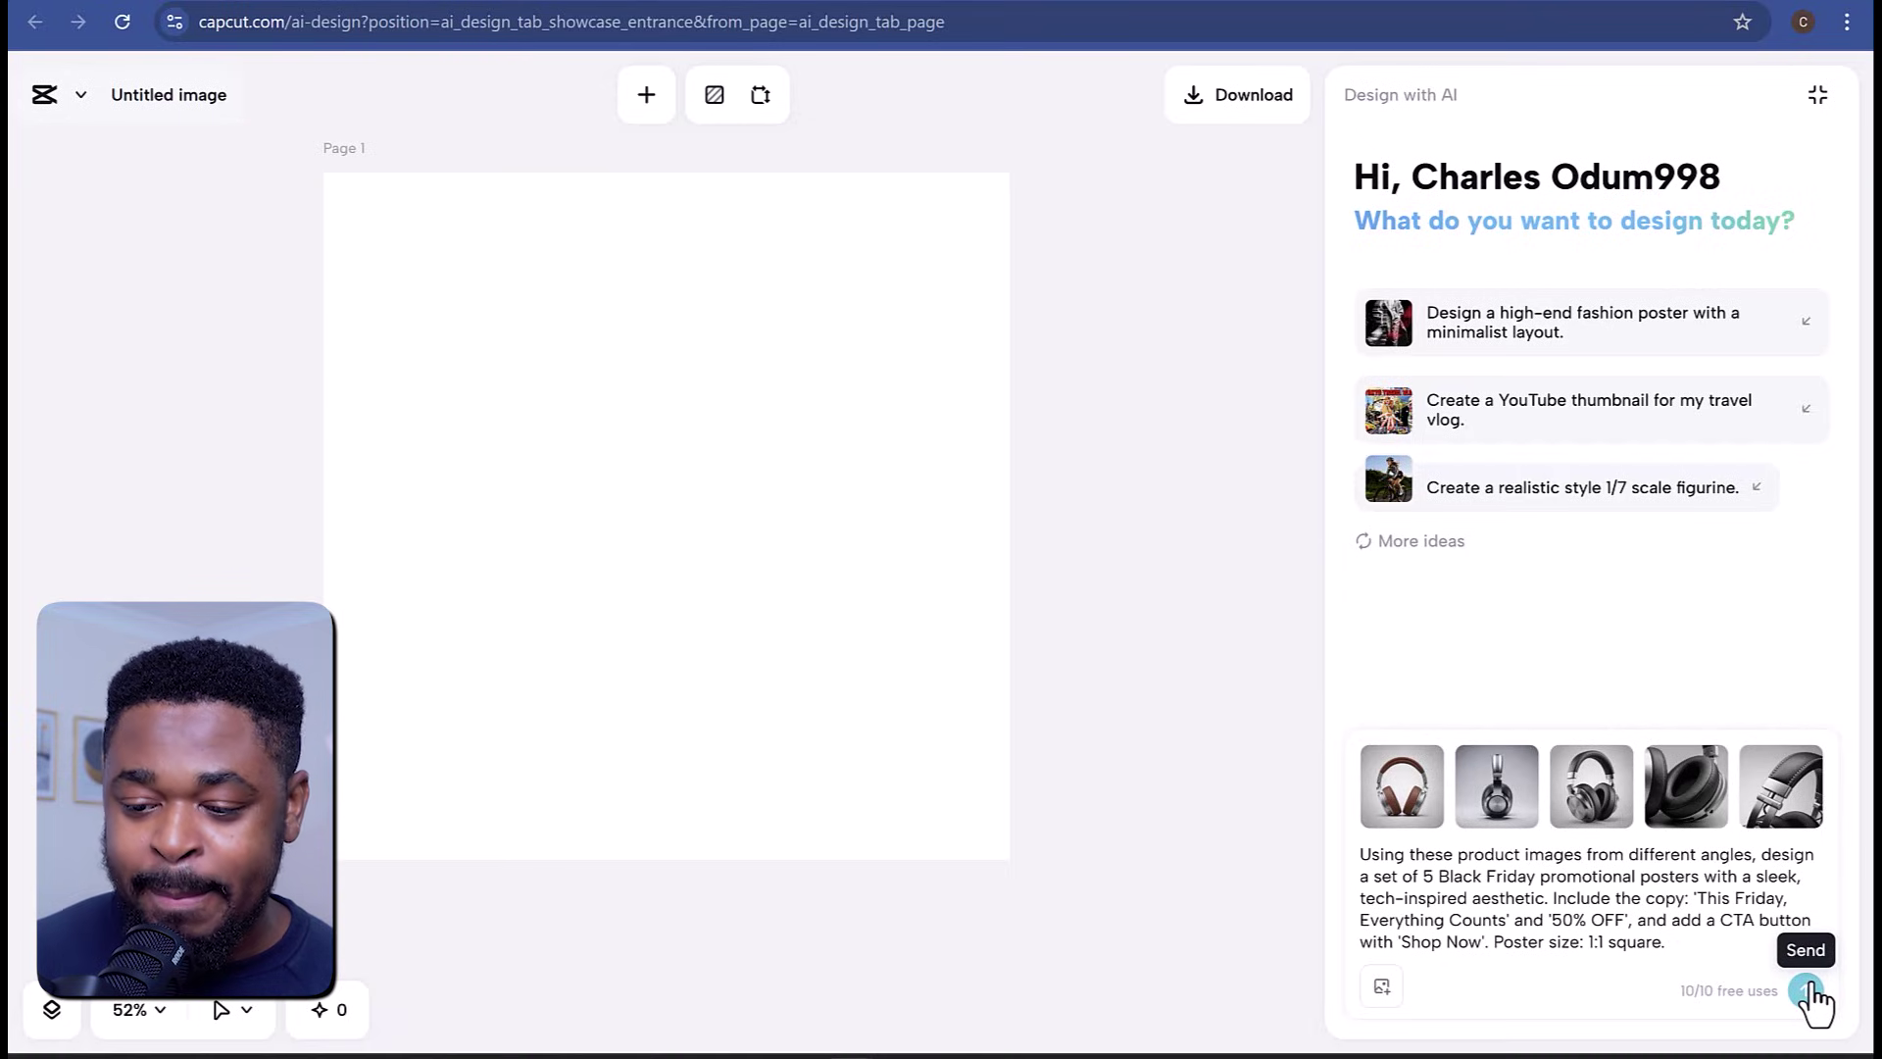
pyautogui.click(1808, 992)
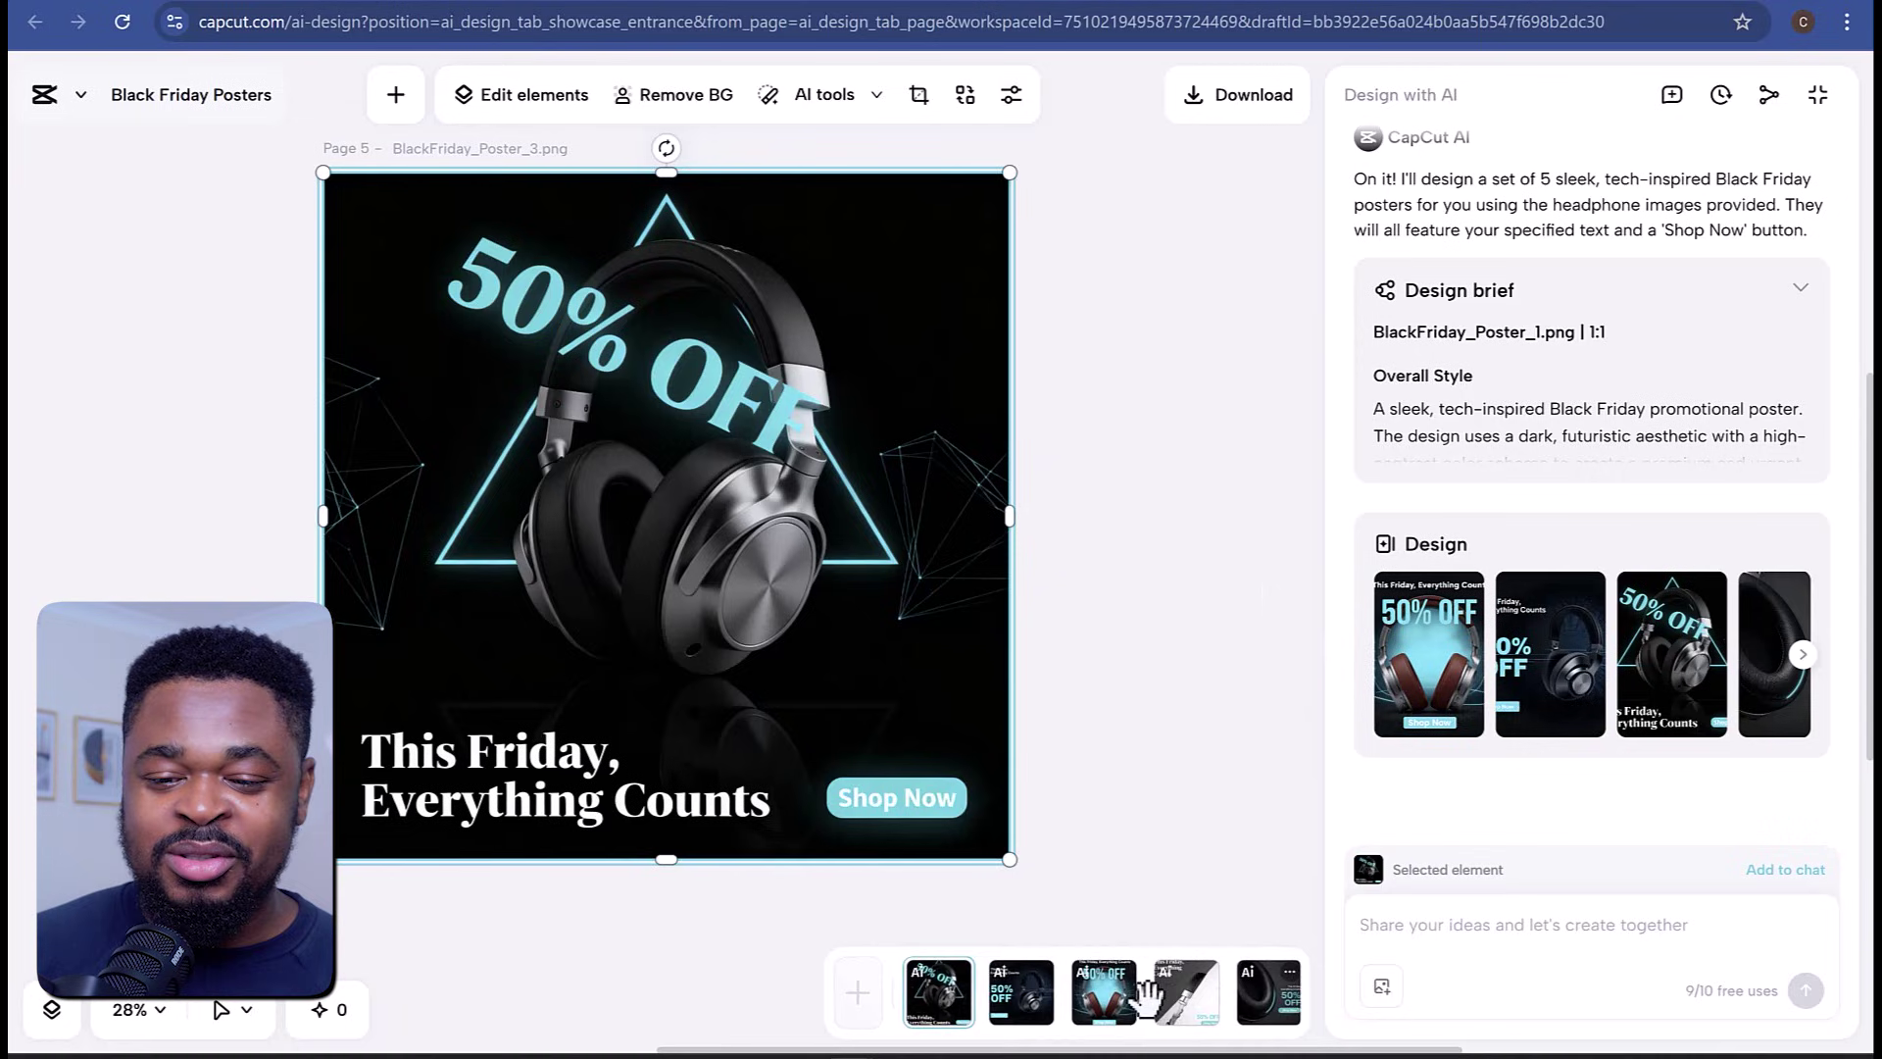
# Review the generated posters and examine the AI tools available for BlackFriday_Poster_2.png.
pyautogui.click(1802, 653)
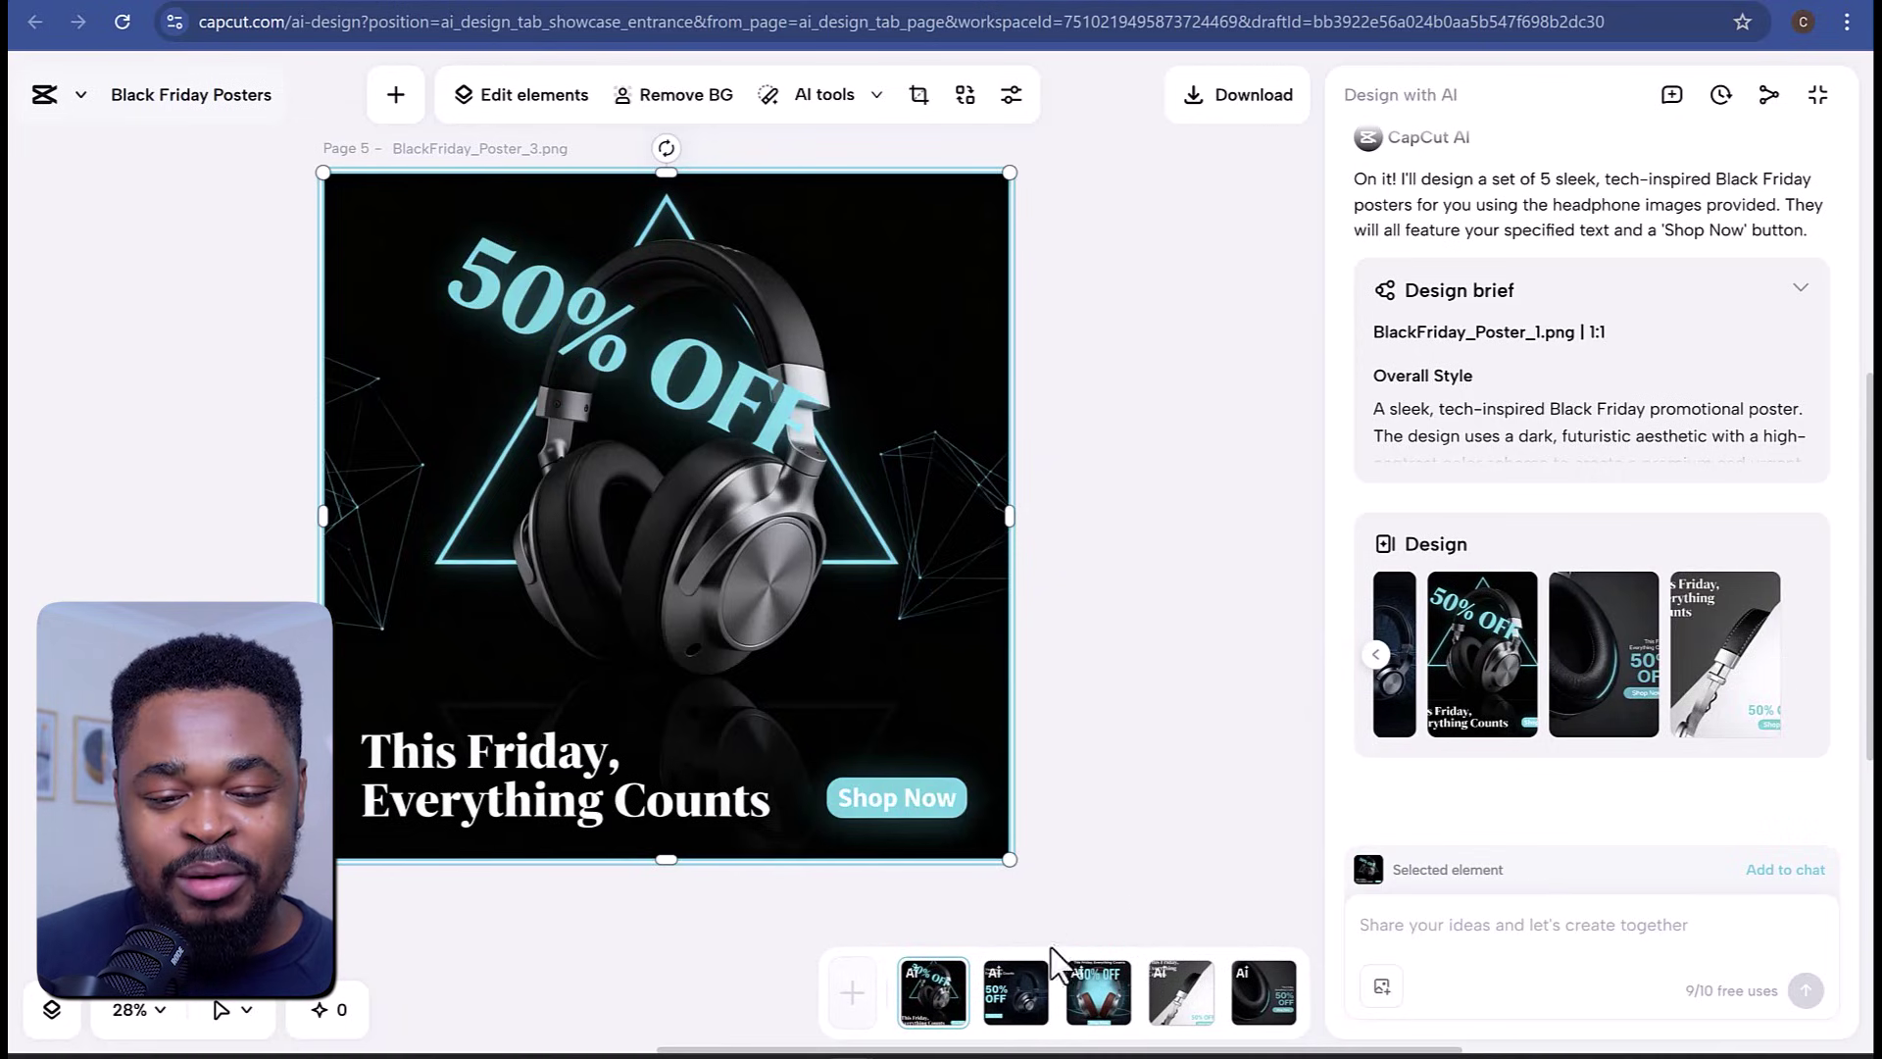
pyautogui.click(1016, 993)
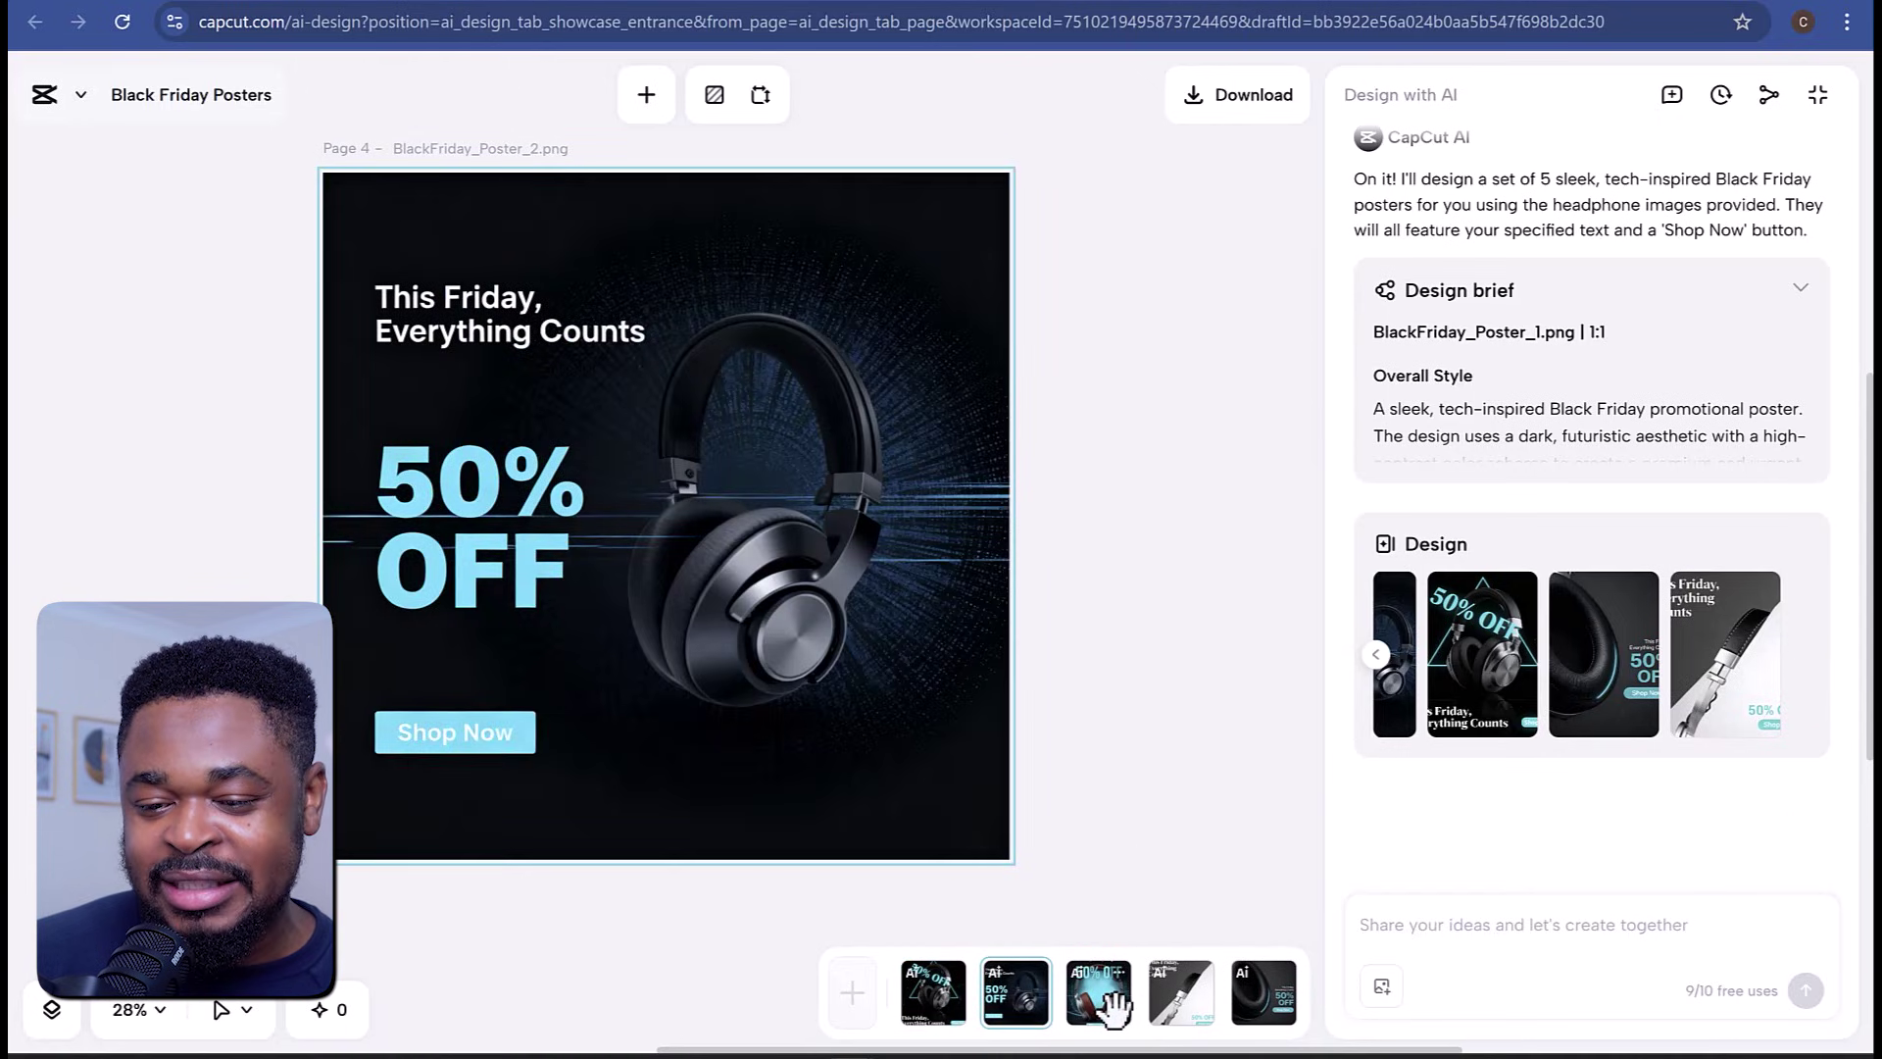
pyautogui.click(454, 504)
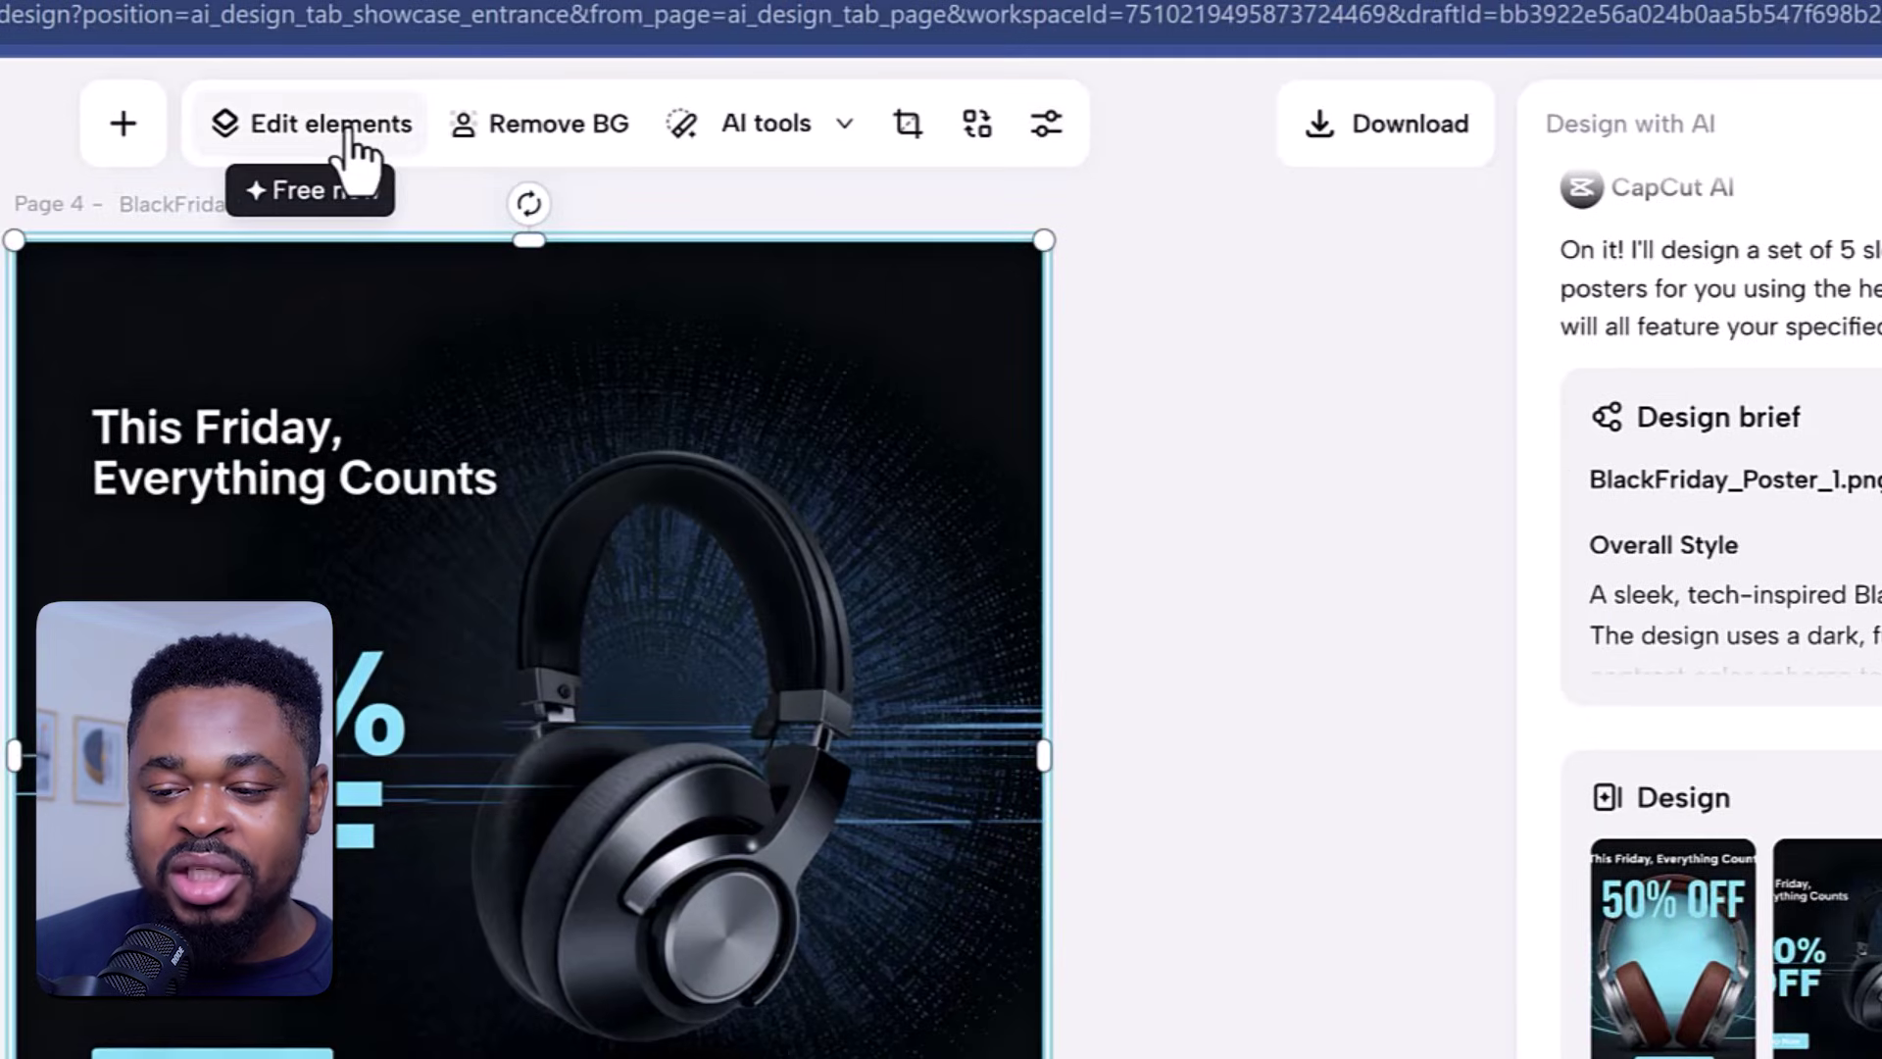
pyautogui.click(818, 135)
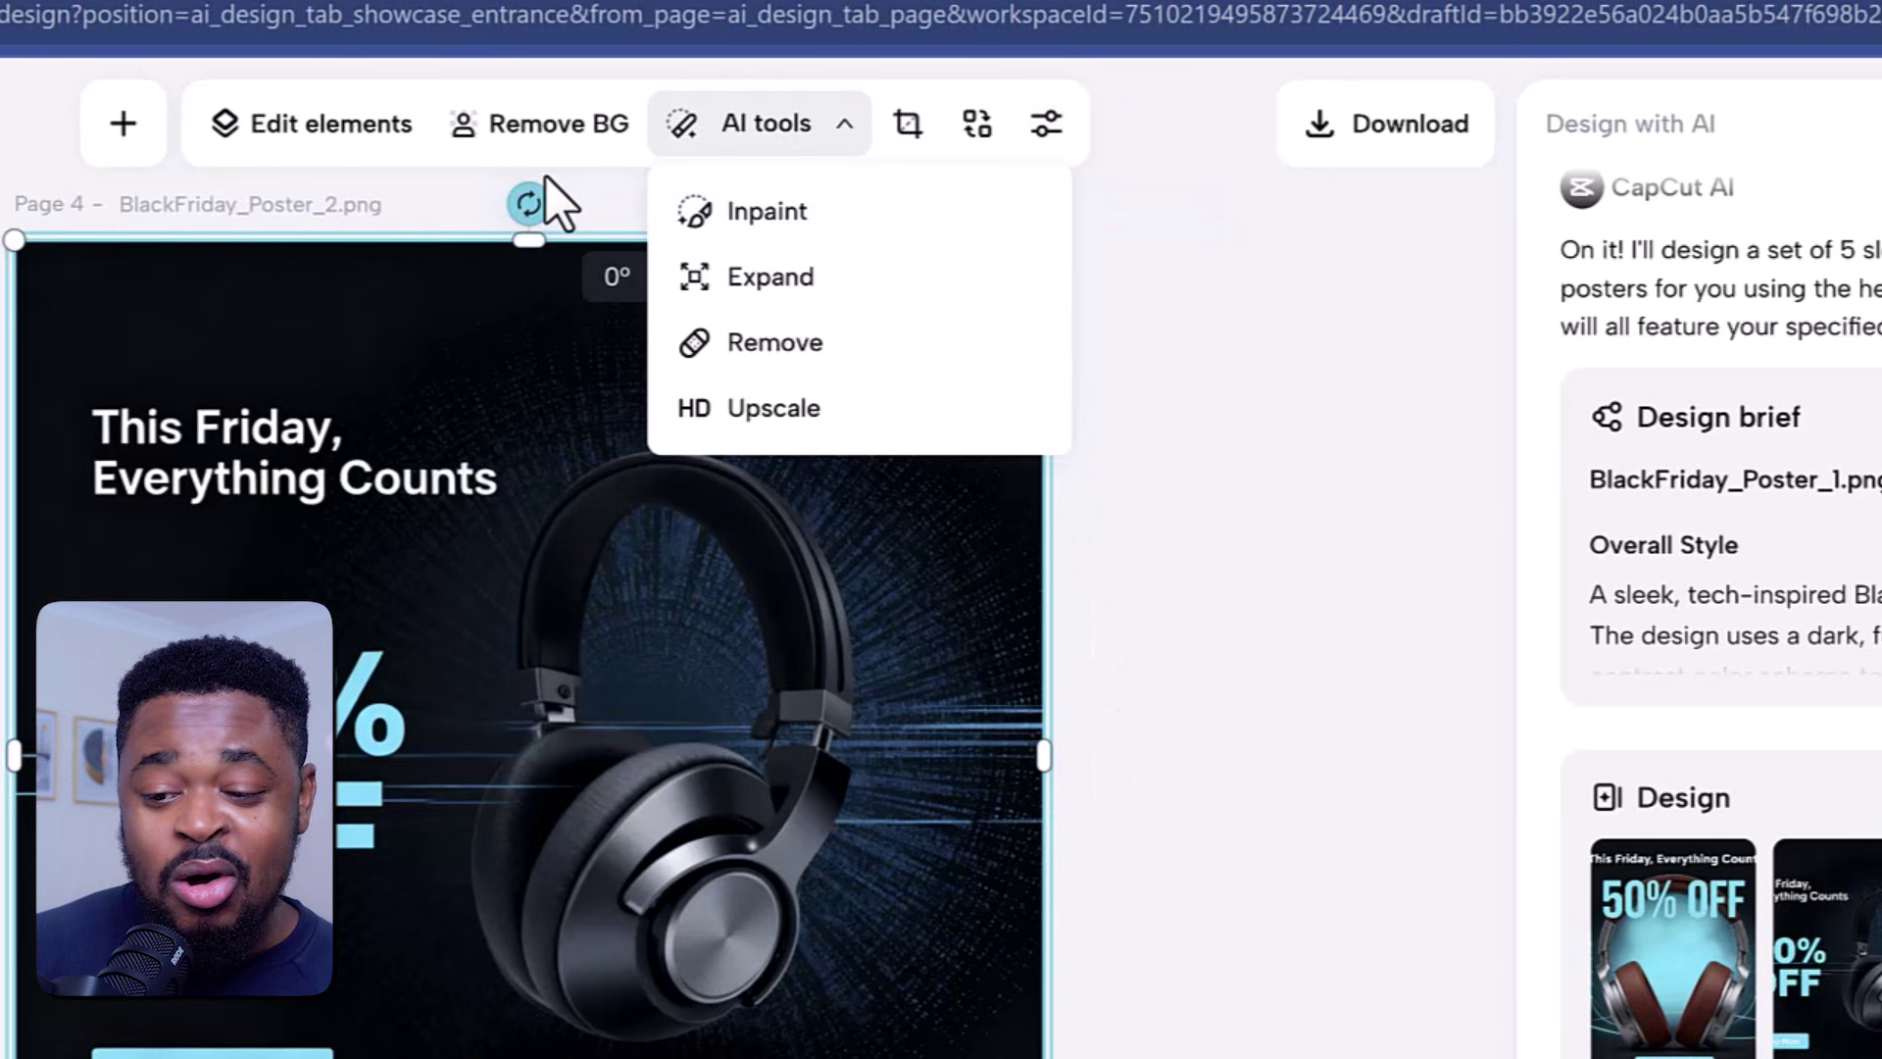
pyautogui.click(508, 340)
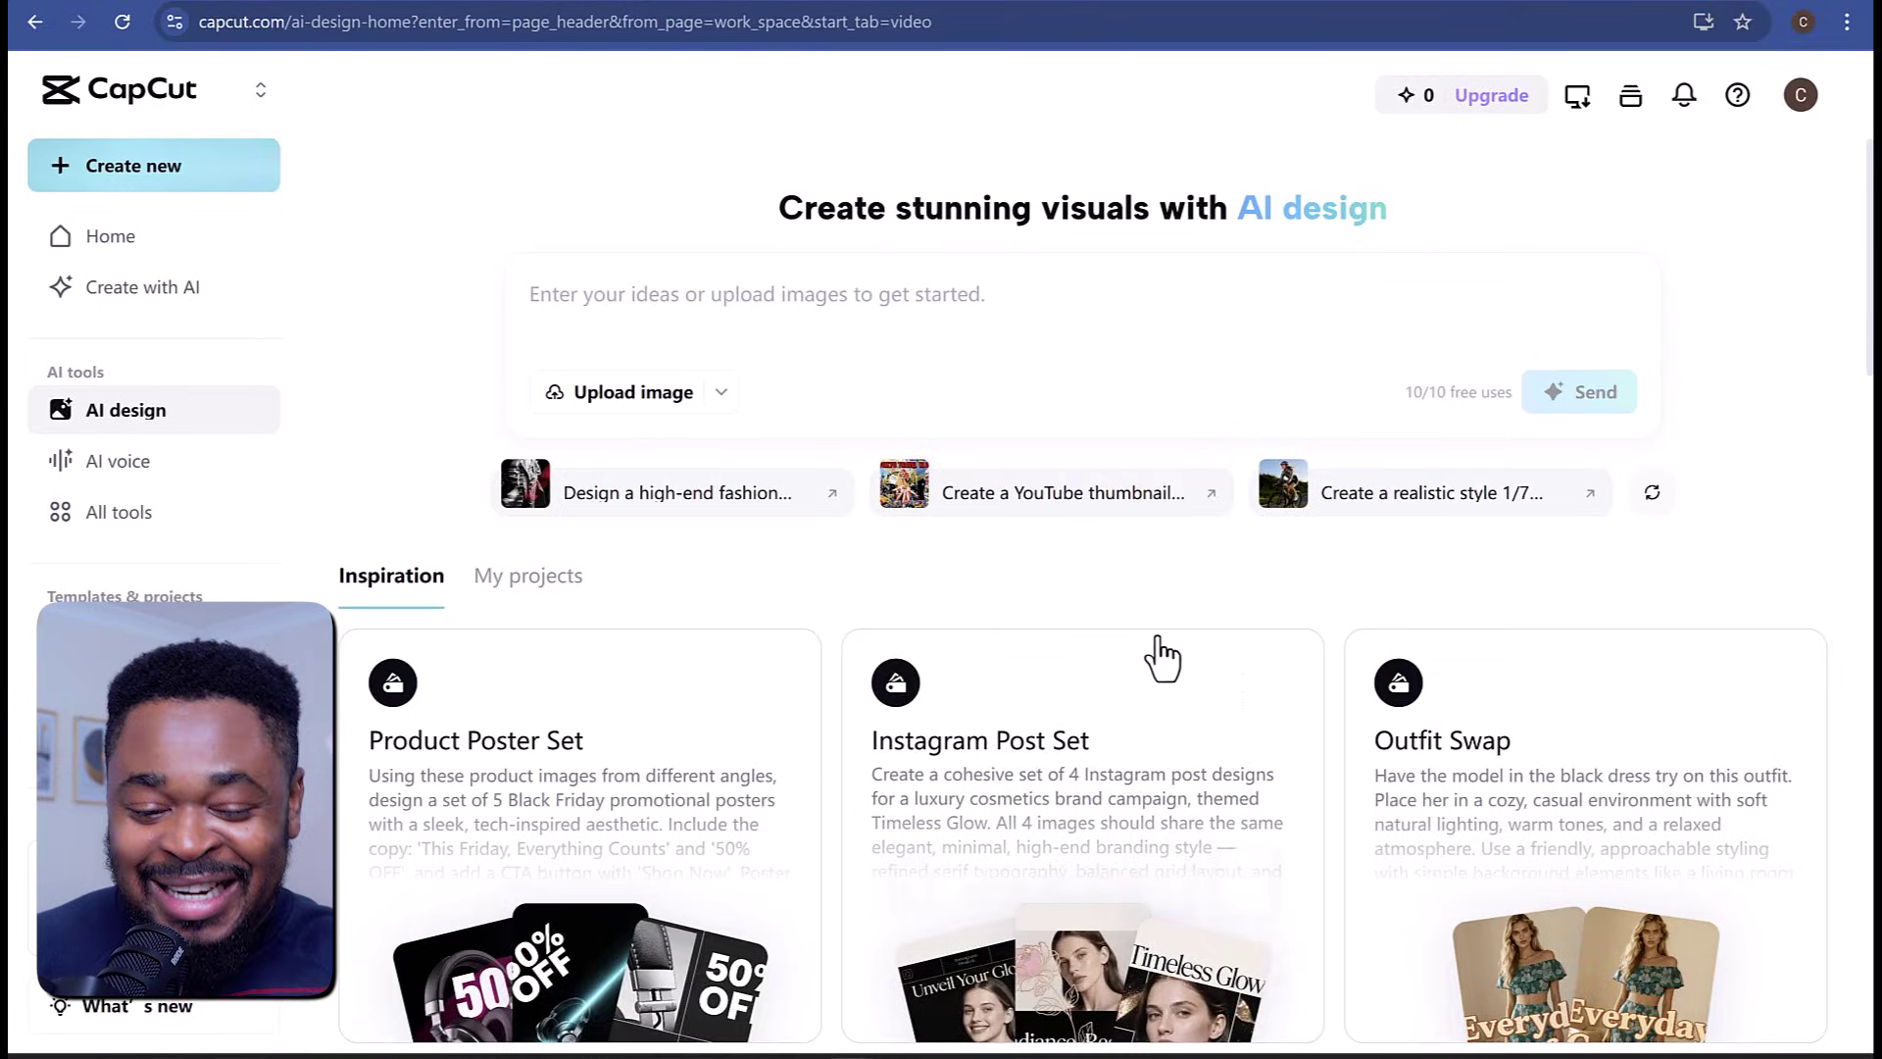
# Send the suggested Tokyo YouTube thumbnail prompt without its sample image and choose "48 Hours in Tokyo" as the title text.
pyautogui.scroll(-4, 1164, 656)
pyautogui.moveTo(1197, 775)
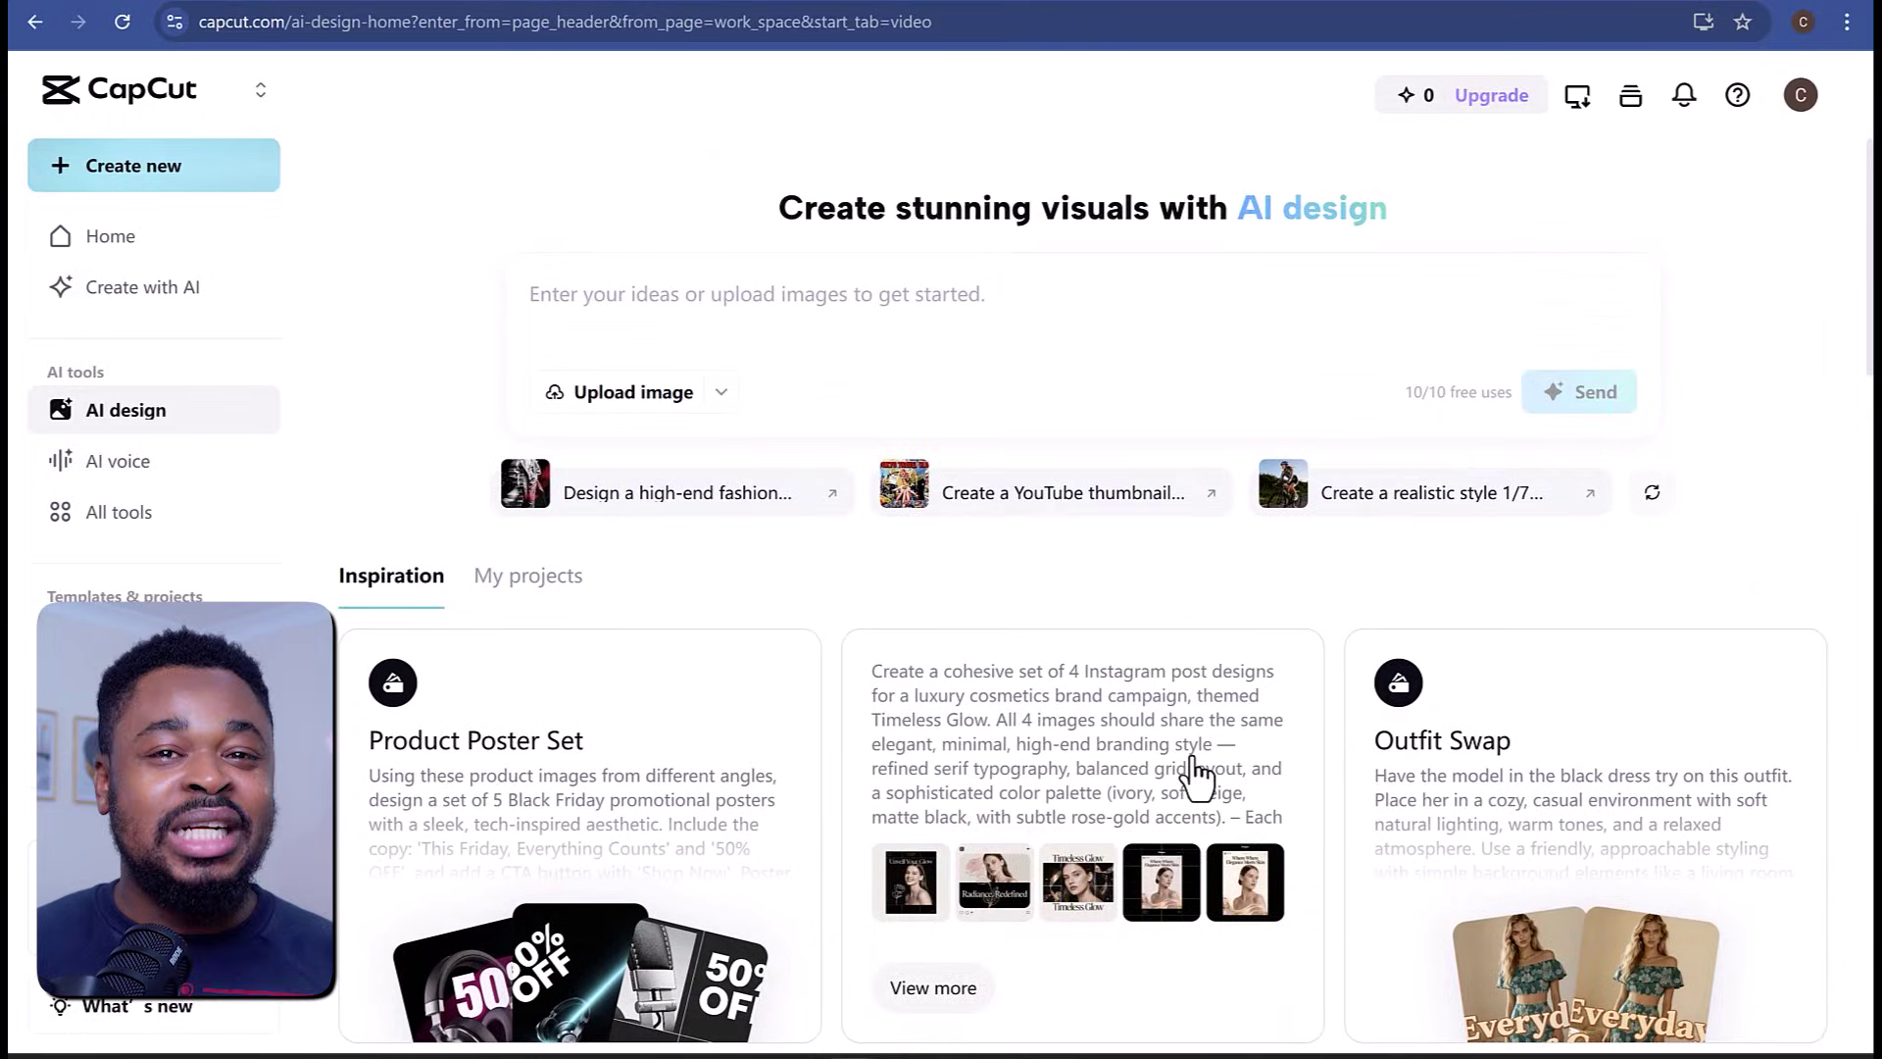
pyautogui.click(1055, 496)
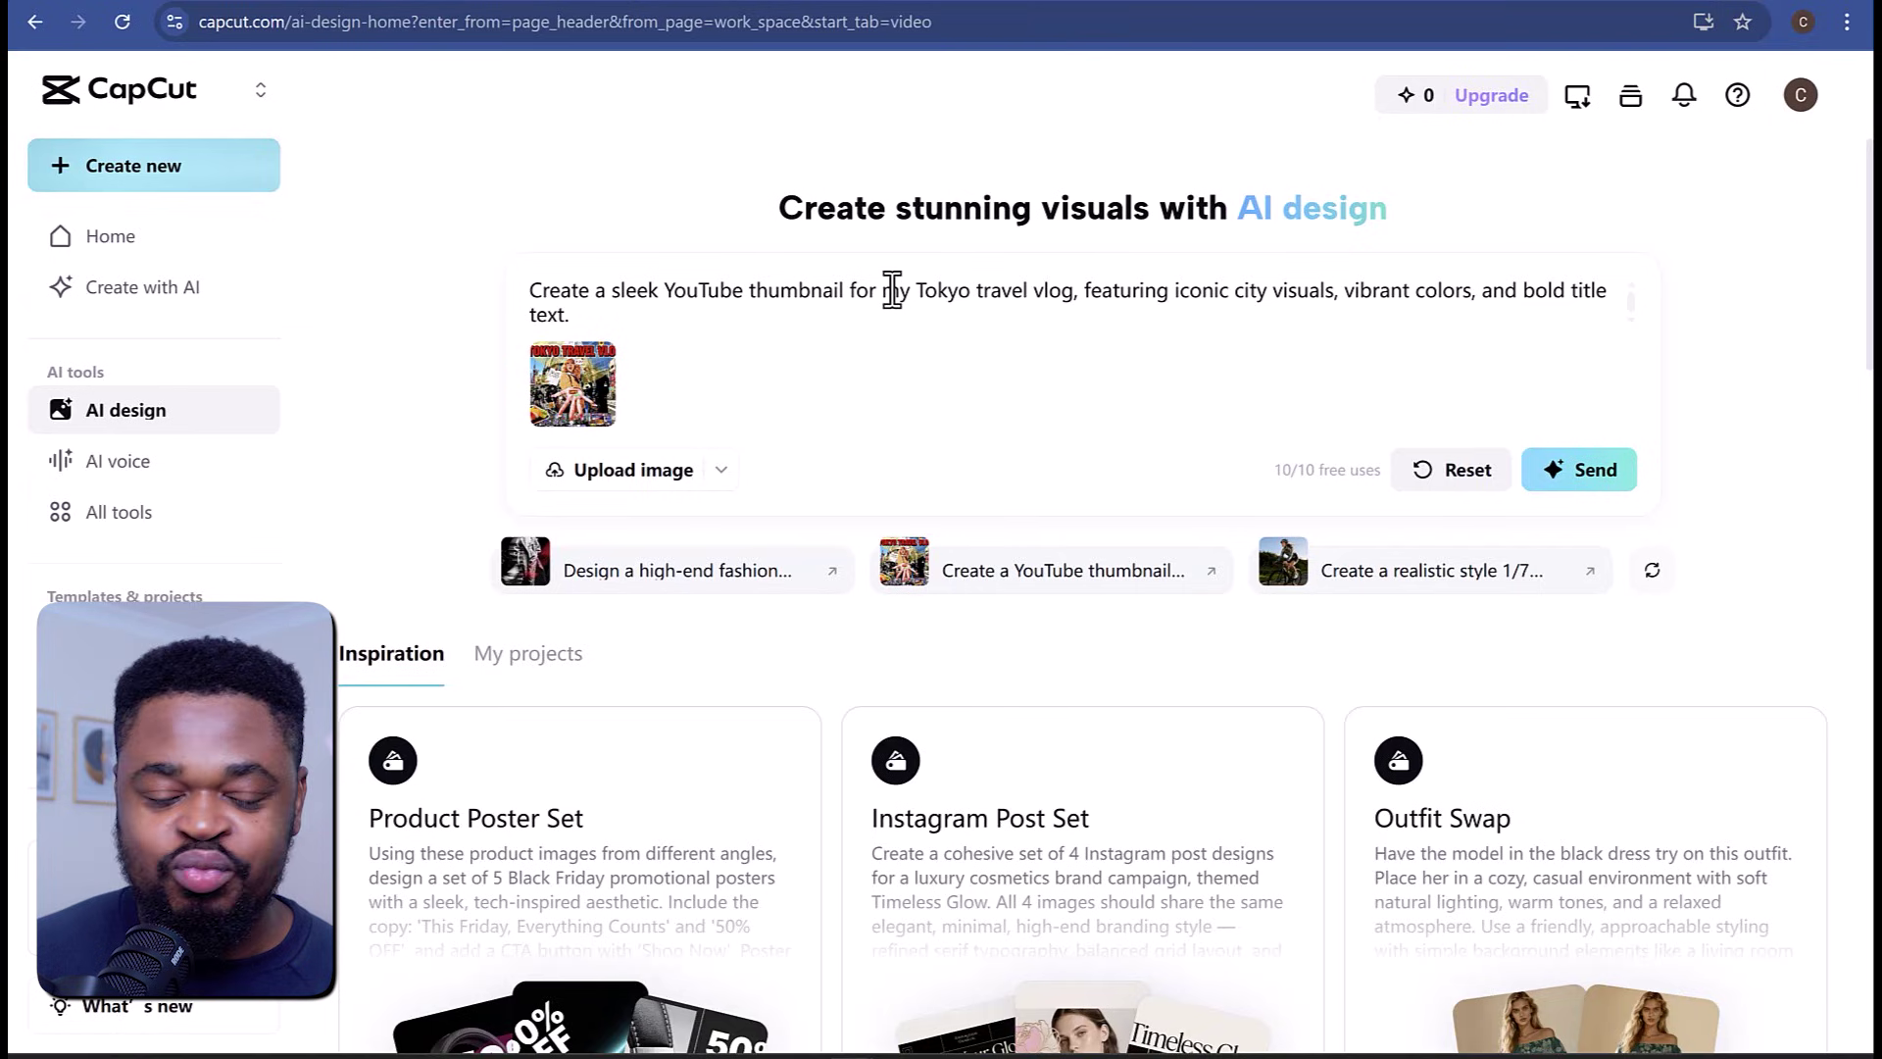
pyautogui.moveTo(883, 290); pyautogui.dragTo(1075, 291)
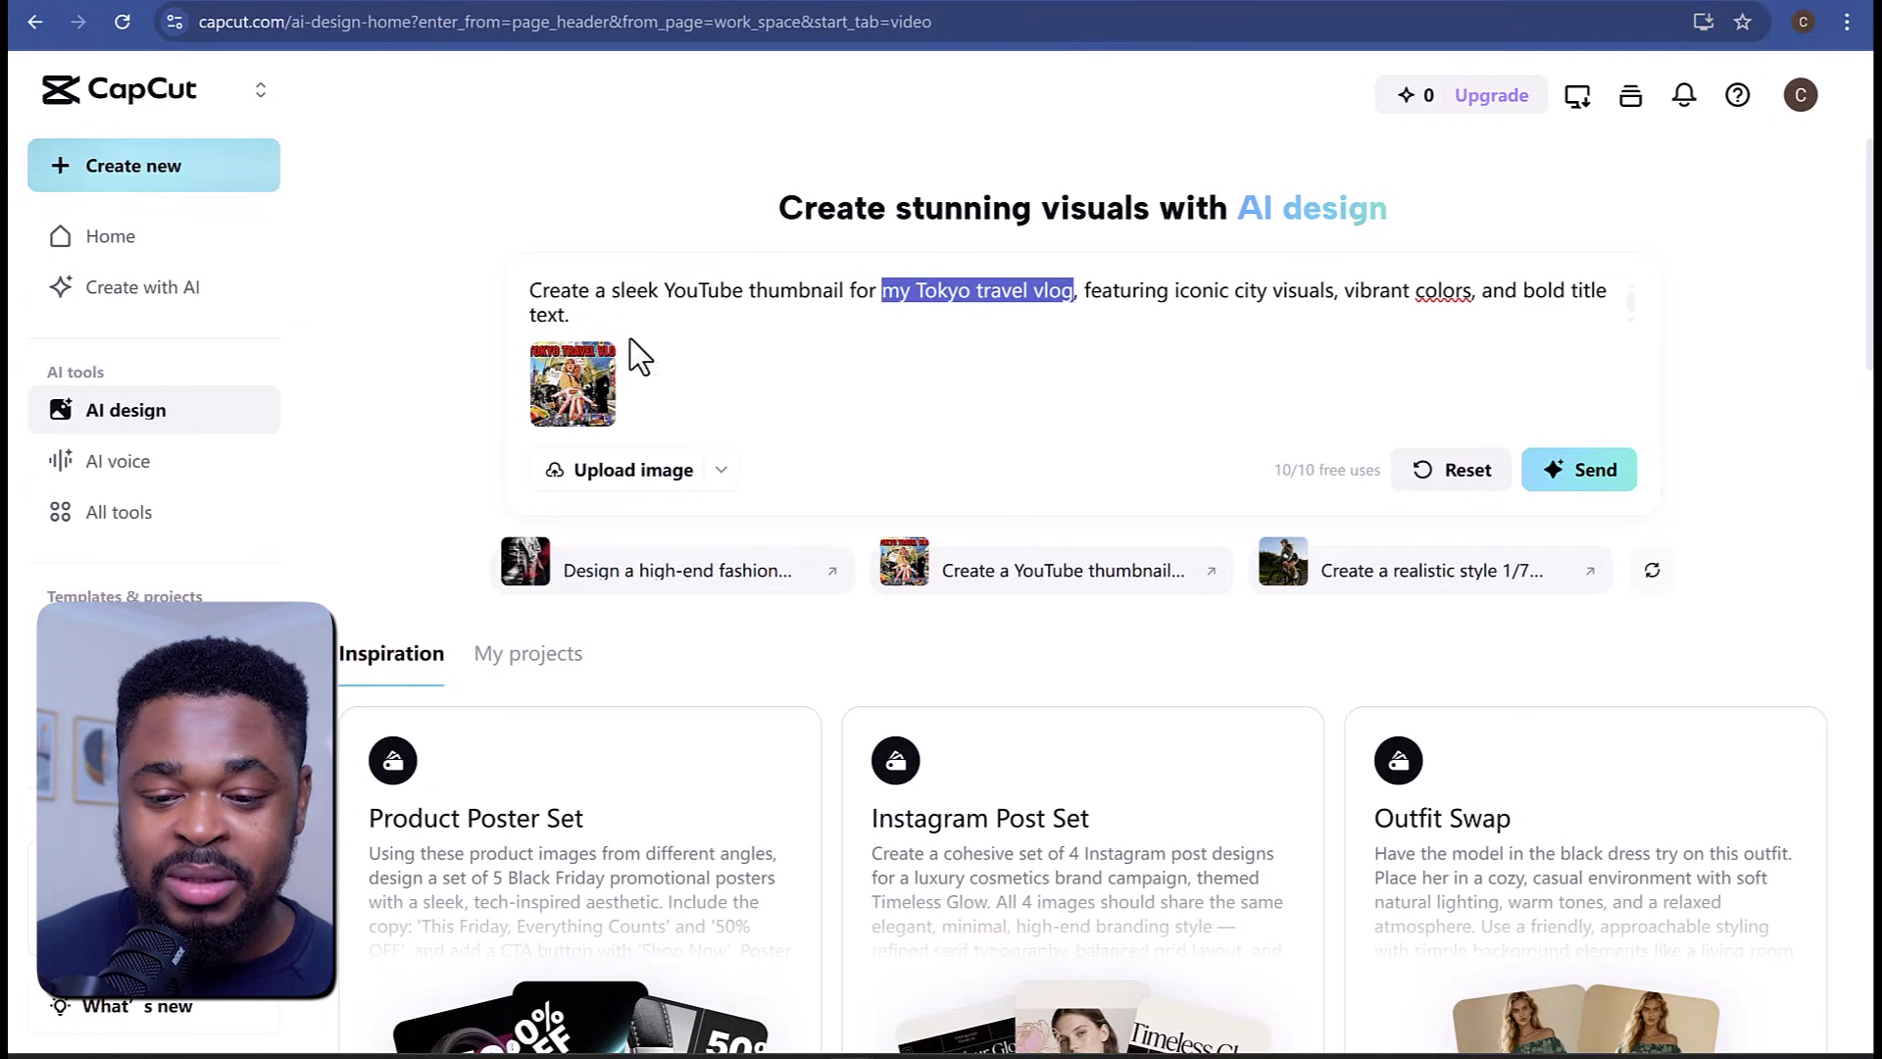
pyautogui.click(605, 371)
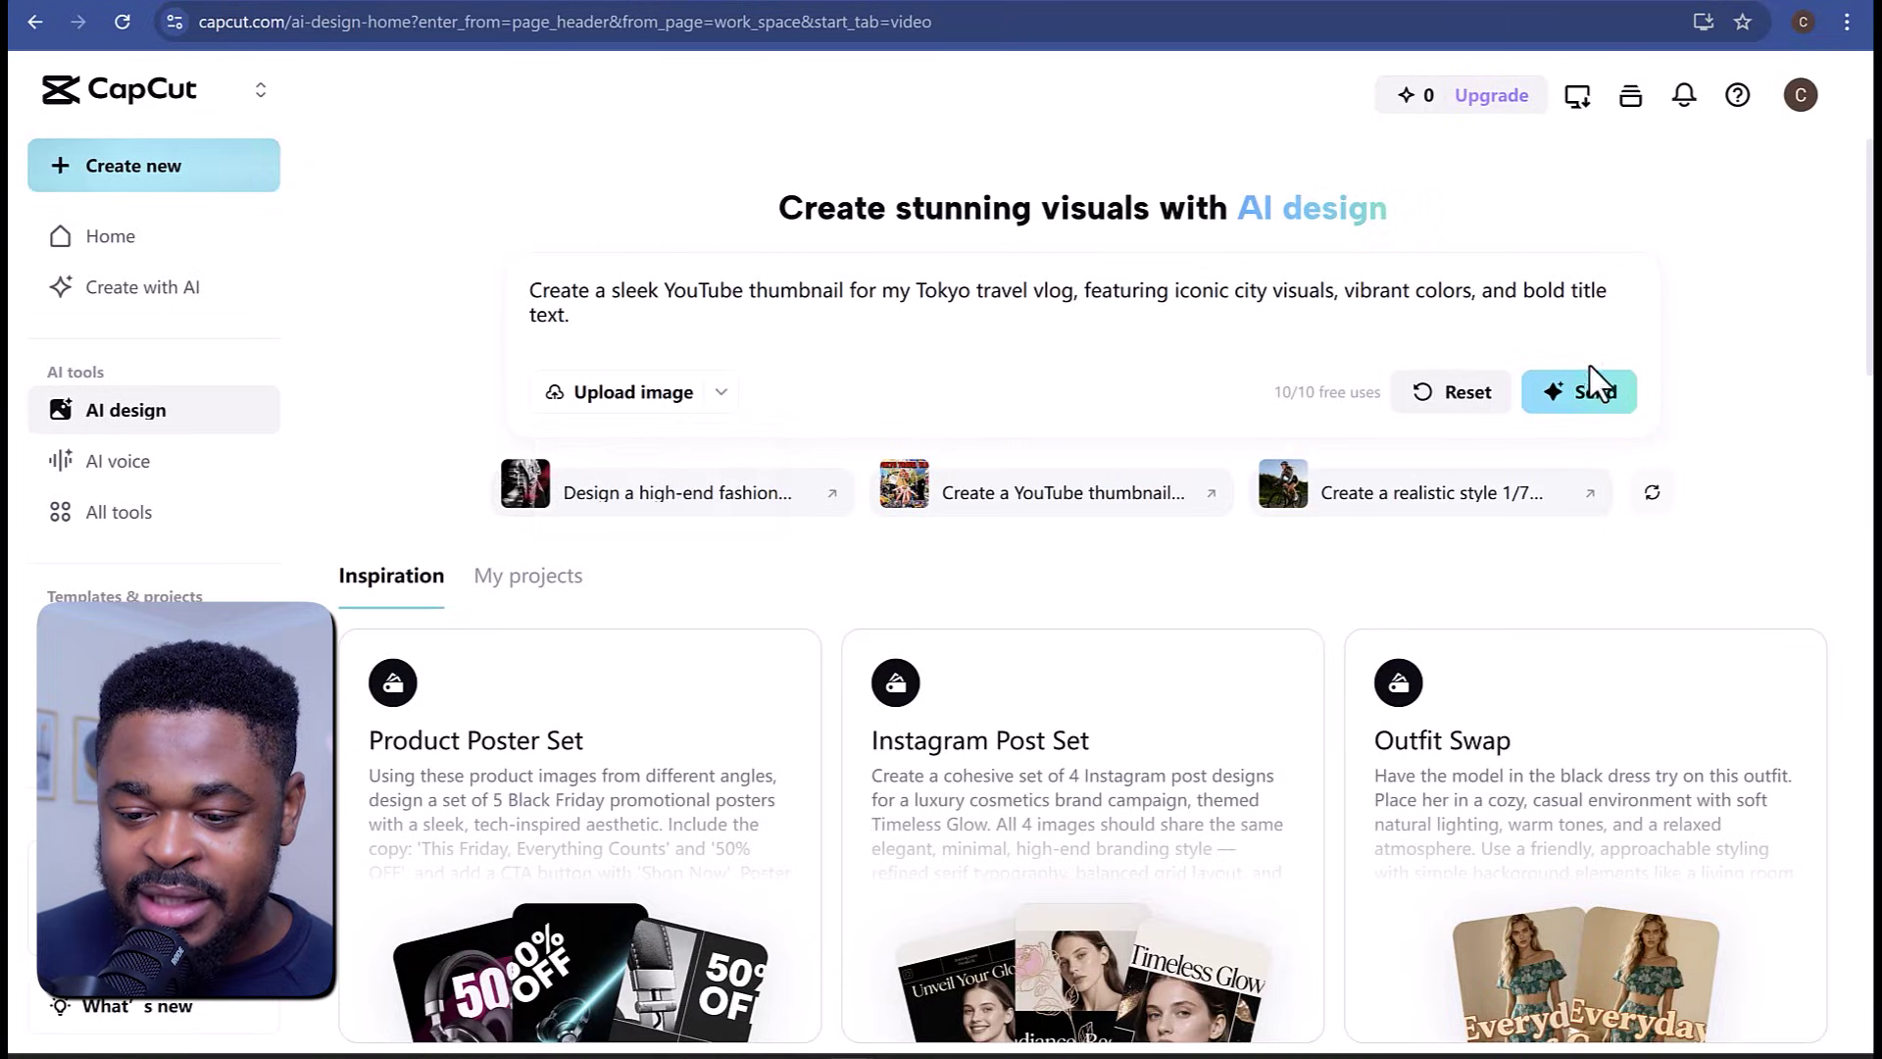
pyautogui.click(1592, 387)
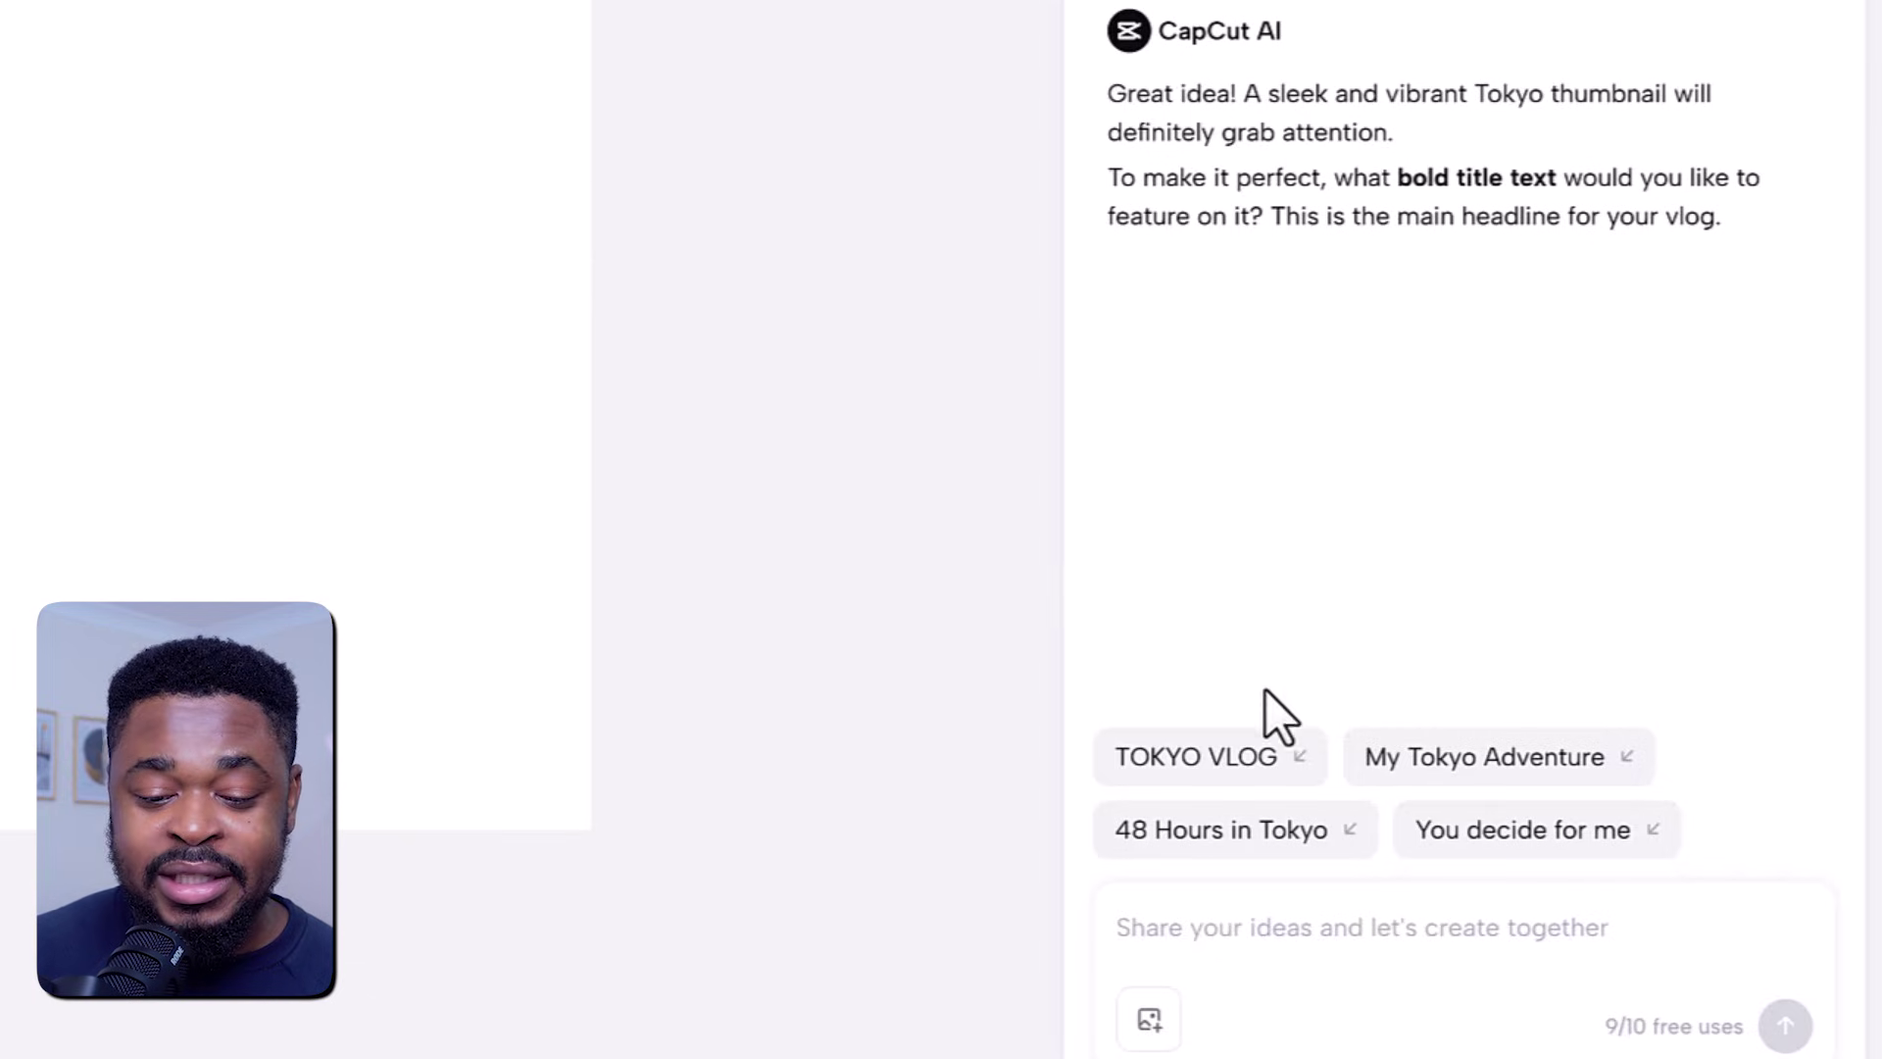
pyautogui.click(1272, 845)
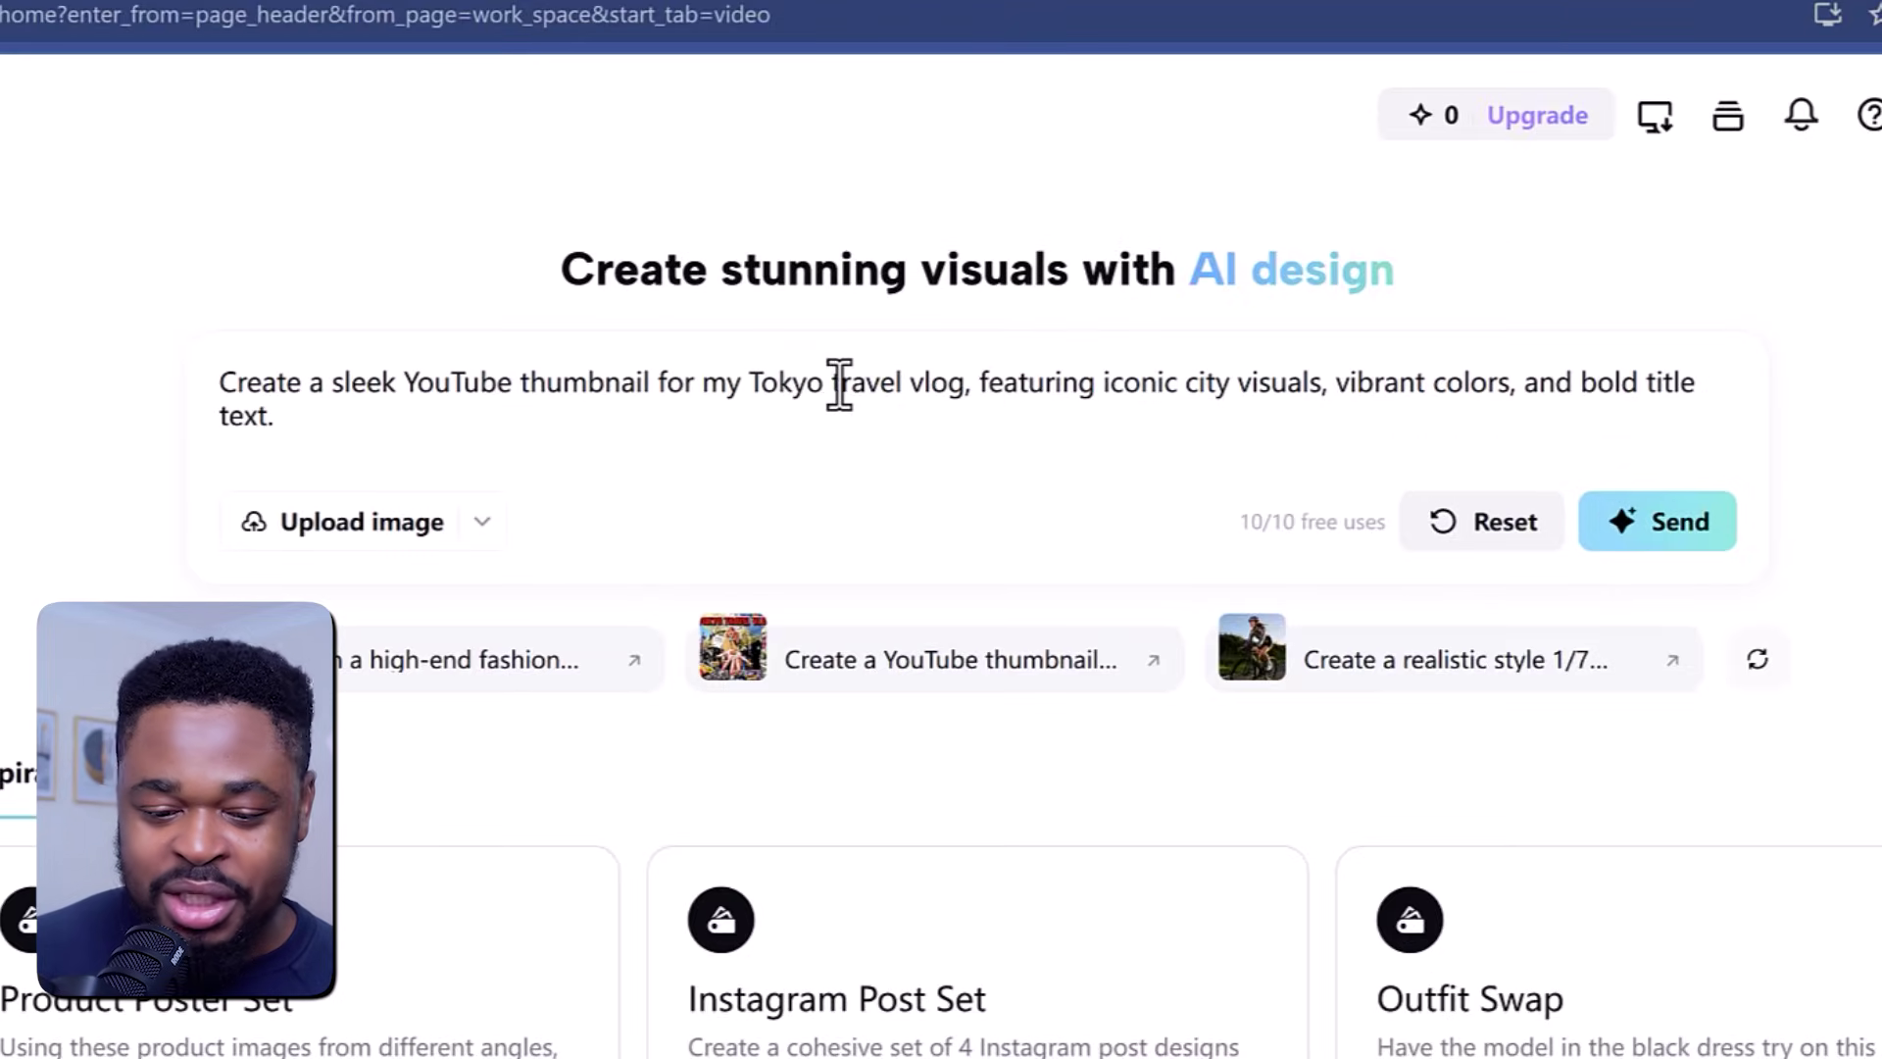
# Set the travel vlog destination in the thumbnail prompt to Greece, attach the portrait photo and send the prompt.
pyautogui.doubleClick(861, 383)
pyautogui.click(899, 382)
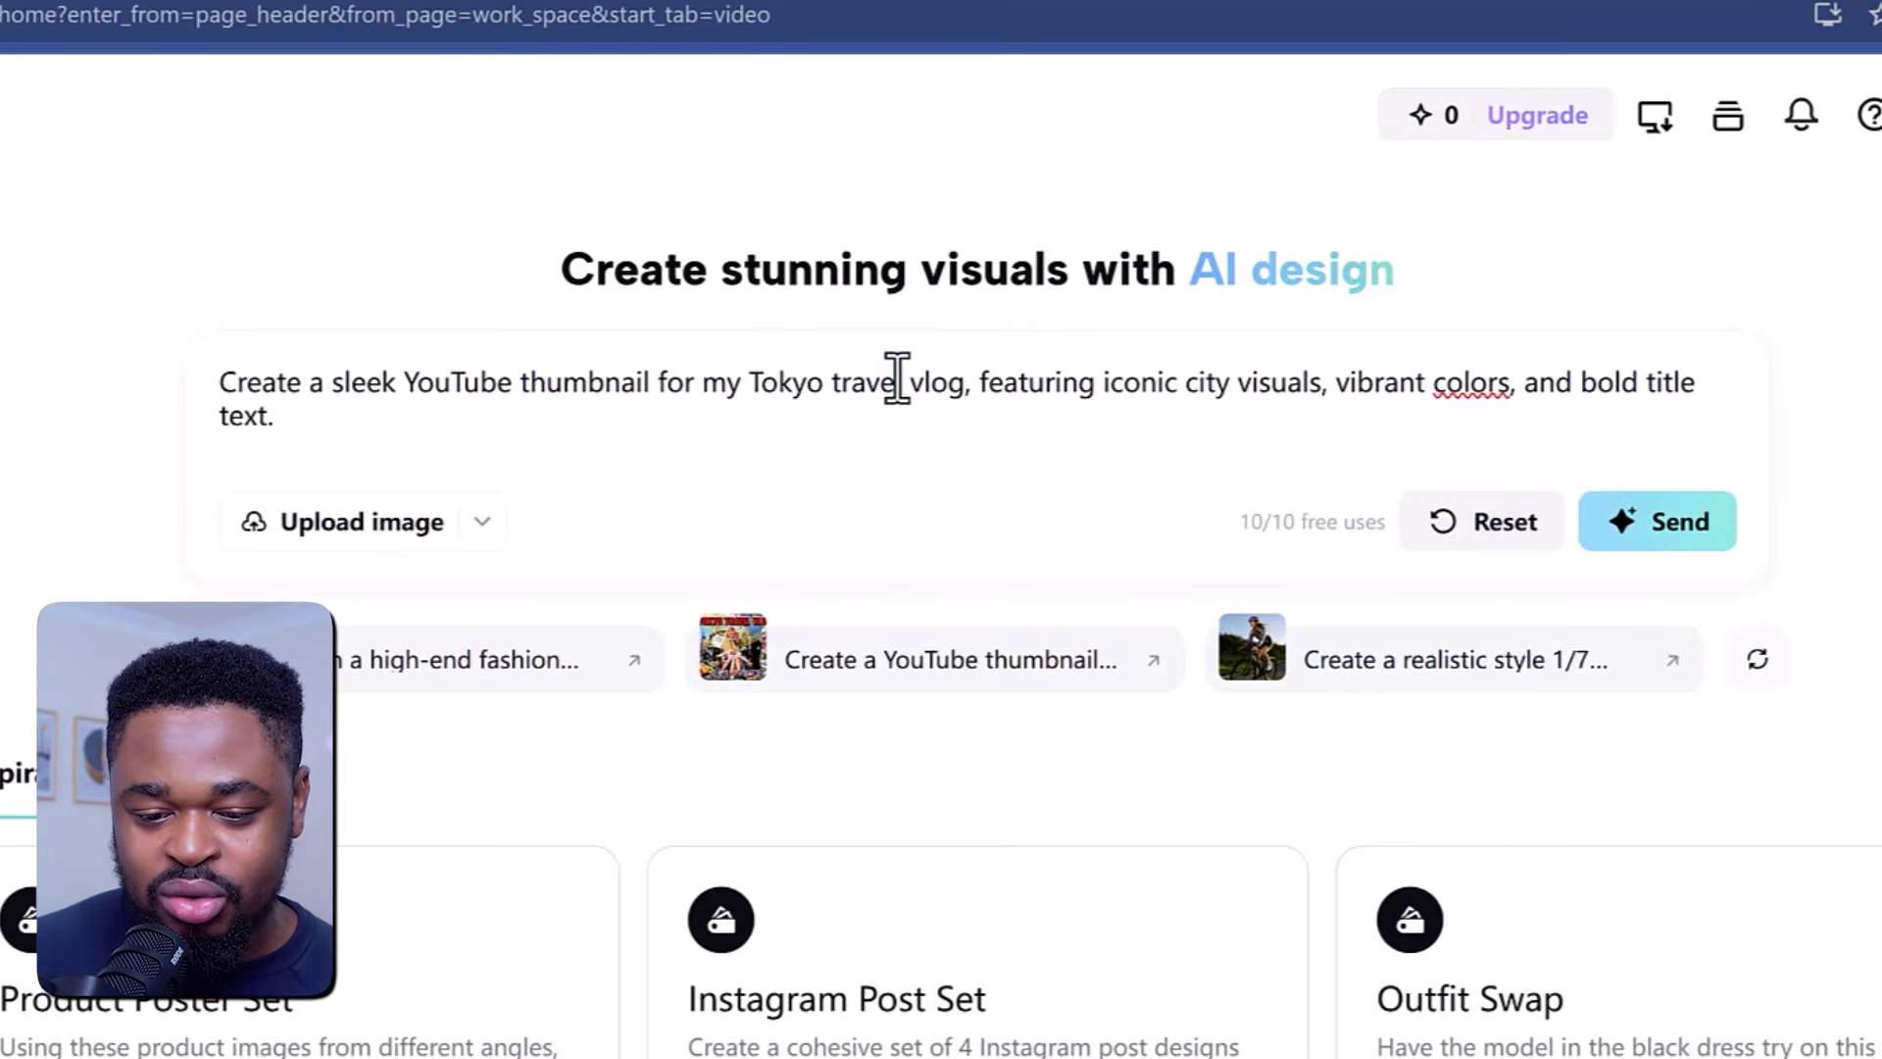
pyautogui.write('Greece')
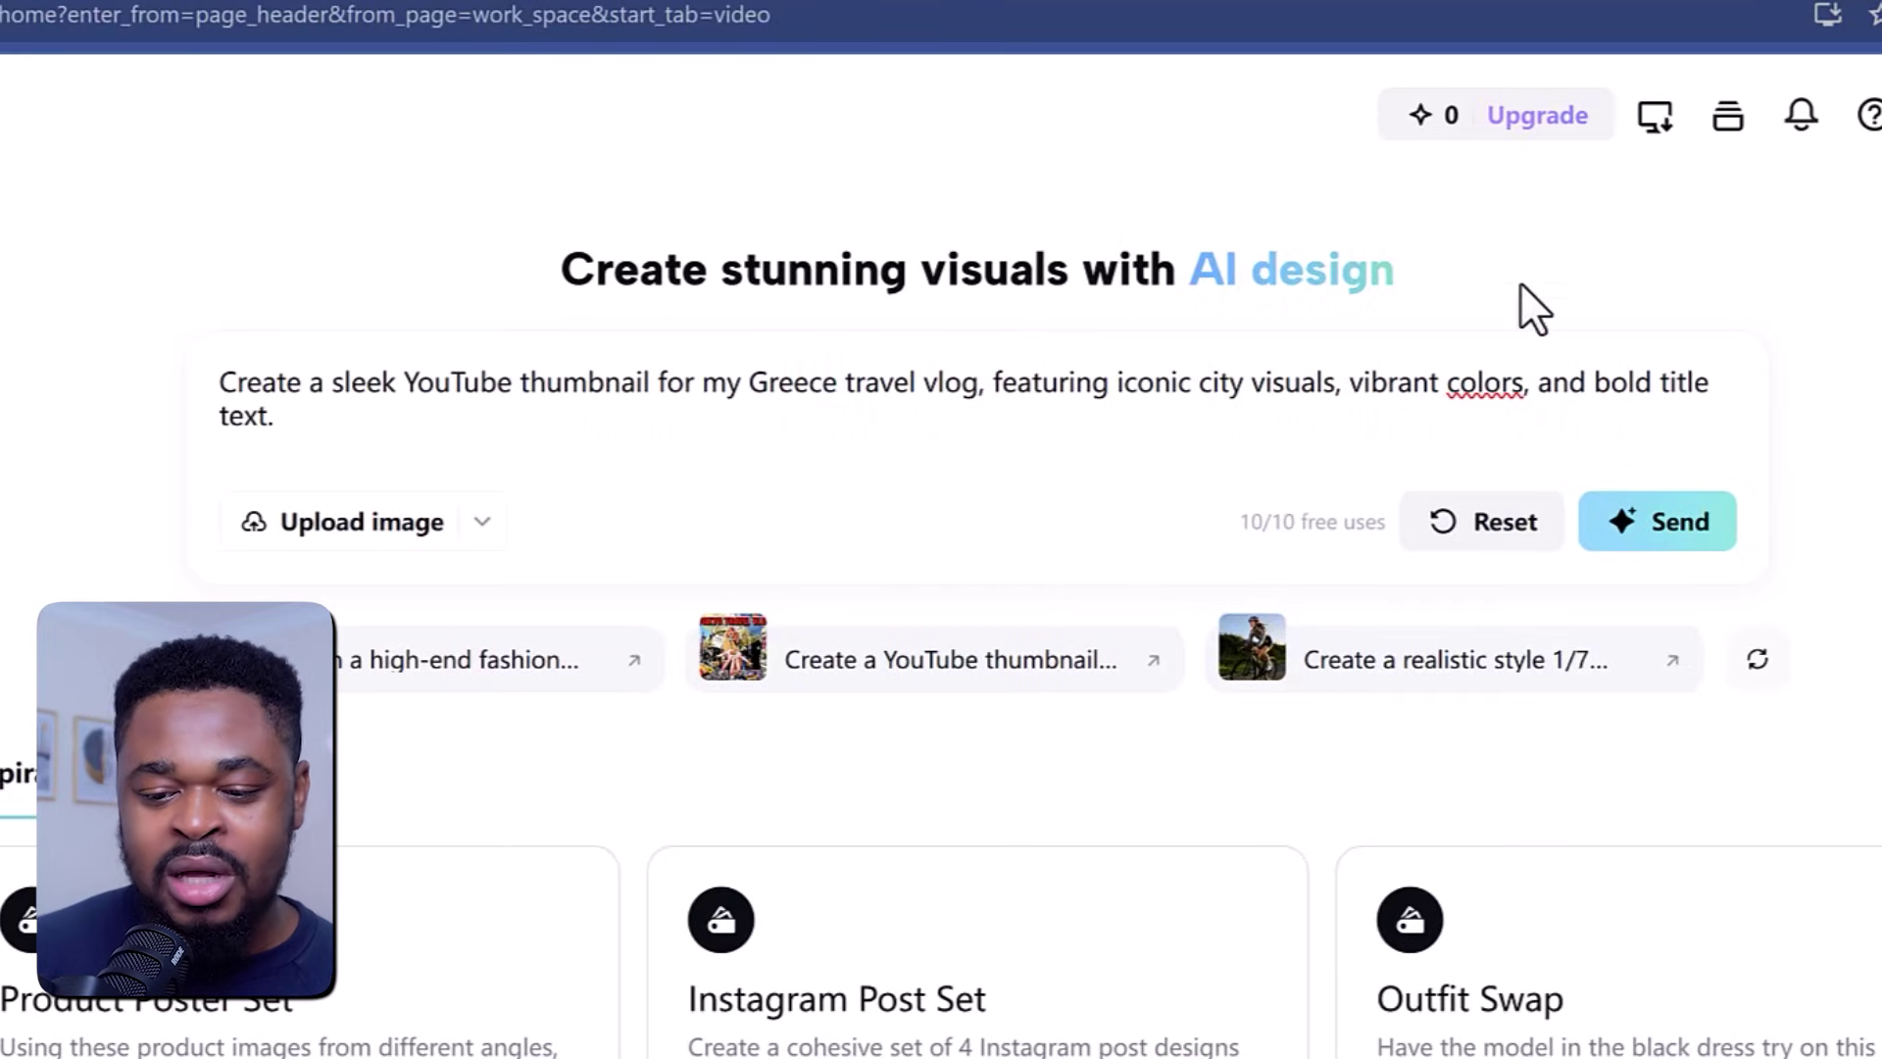
pyautogui.hotkey('ctrl', 'v')
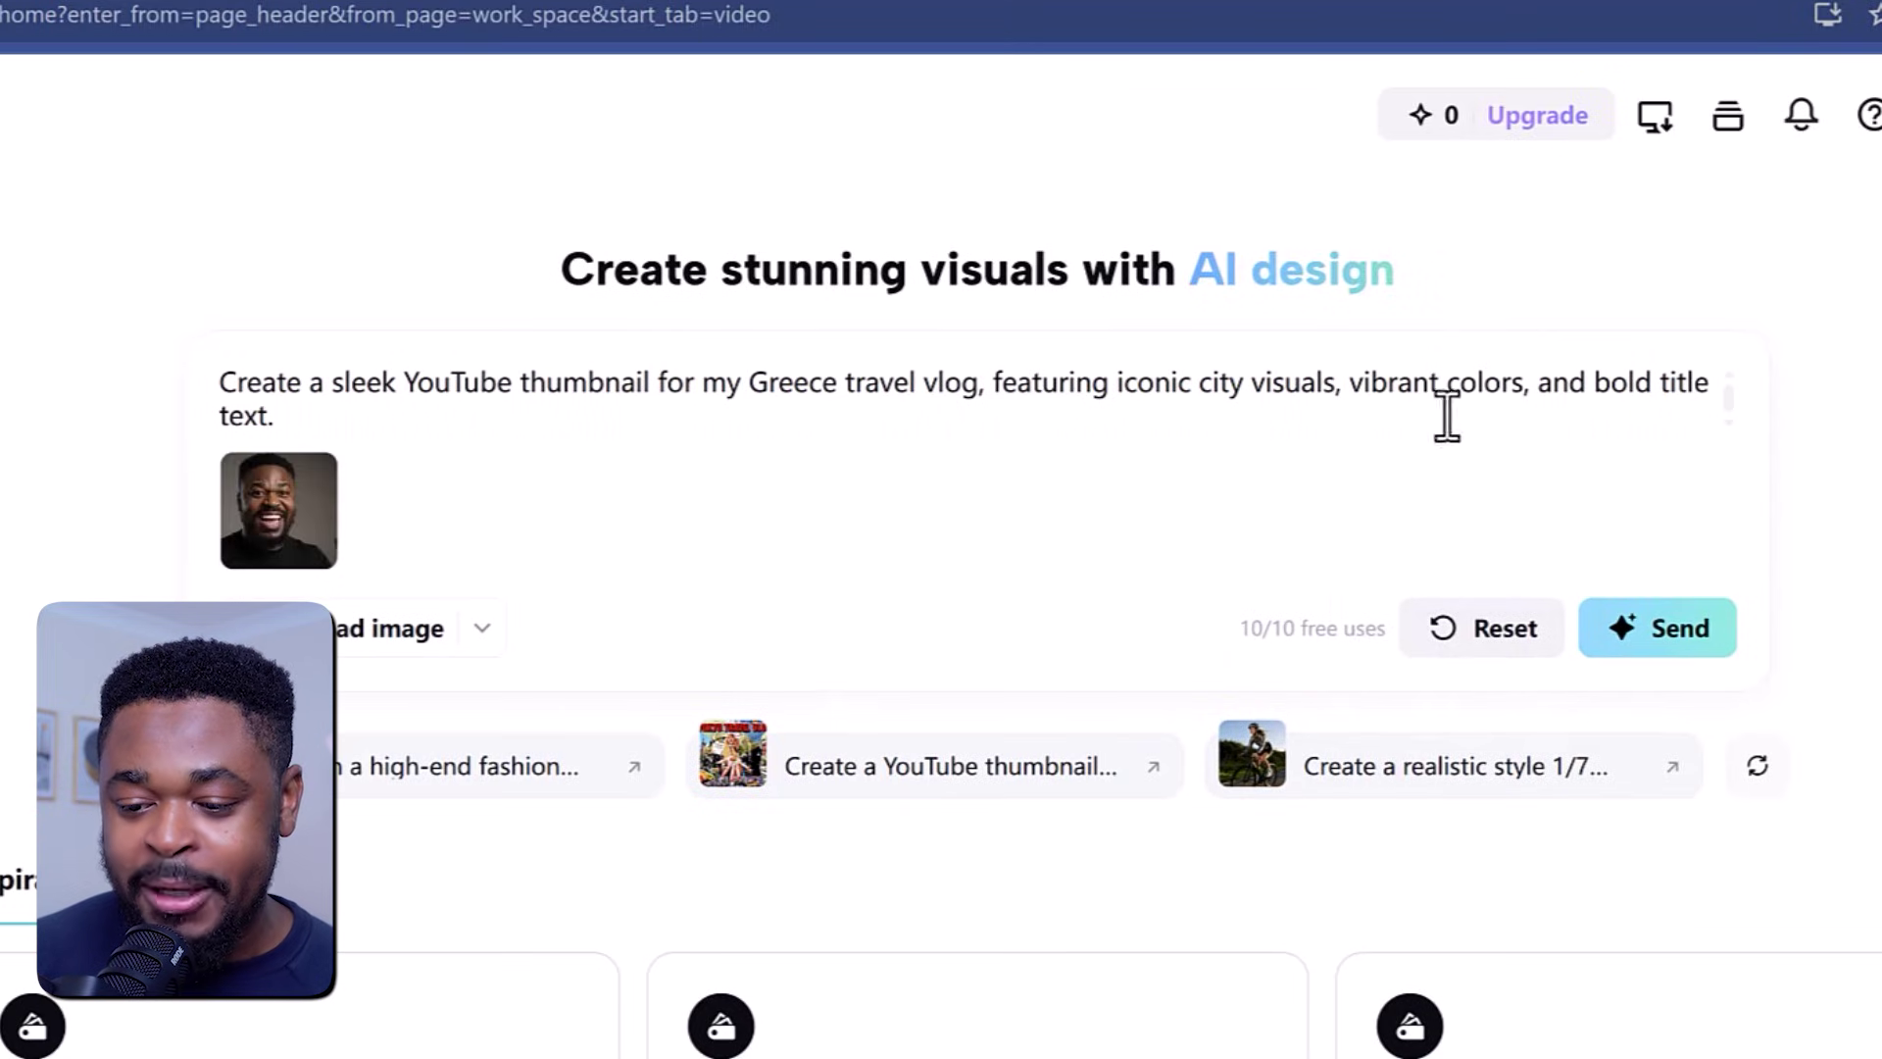
pyautogui.click(579, 417)
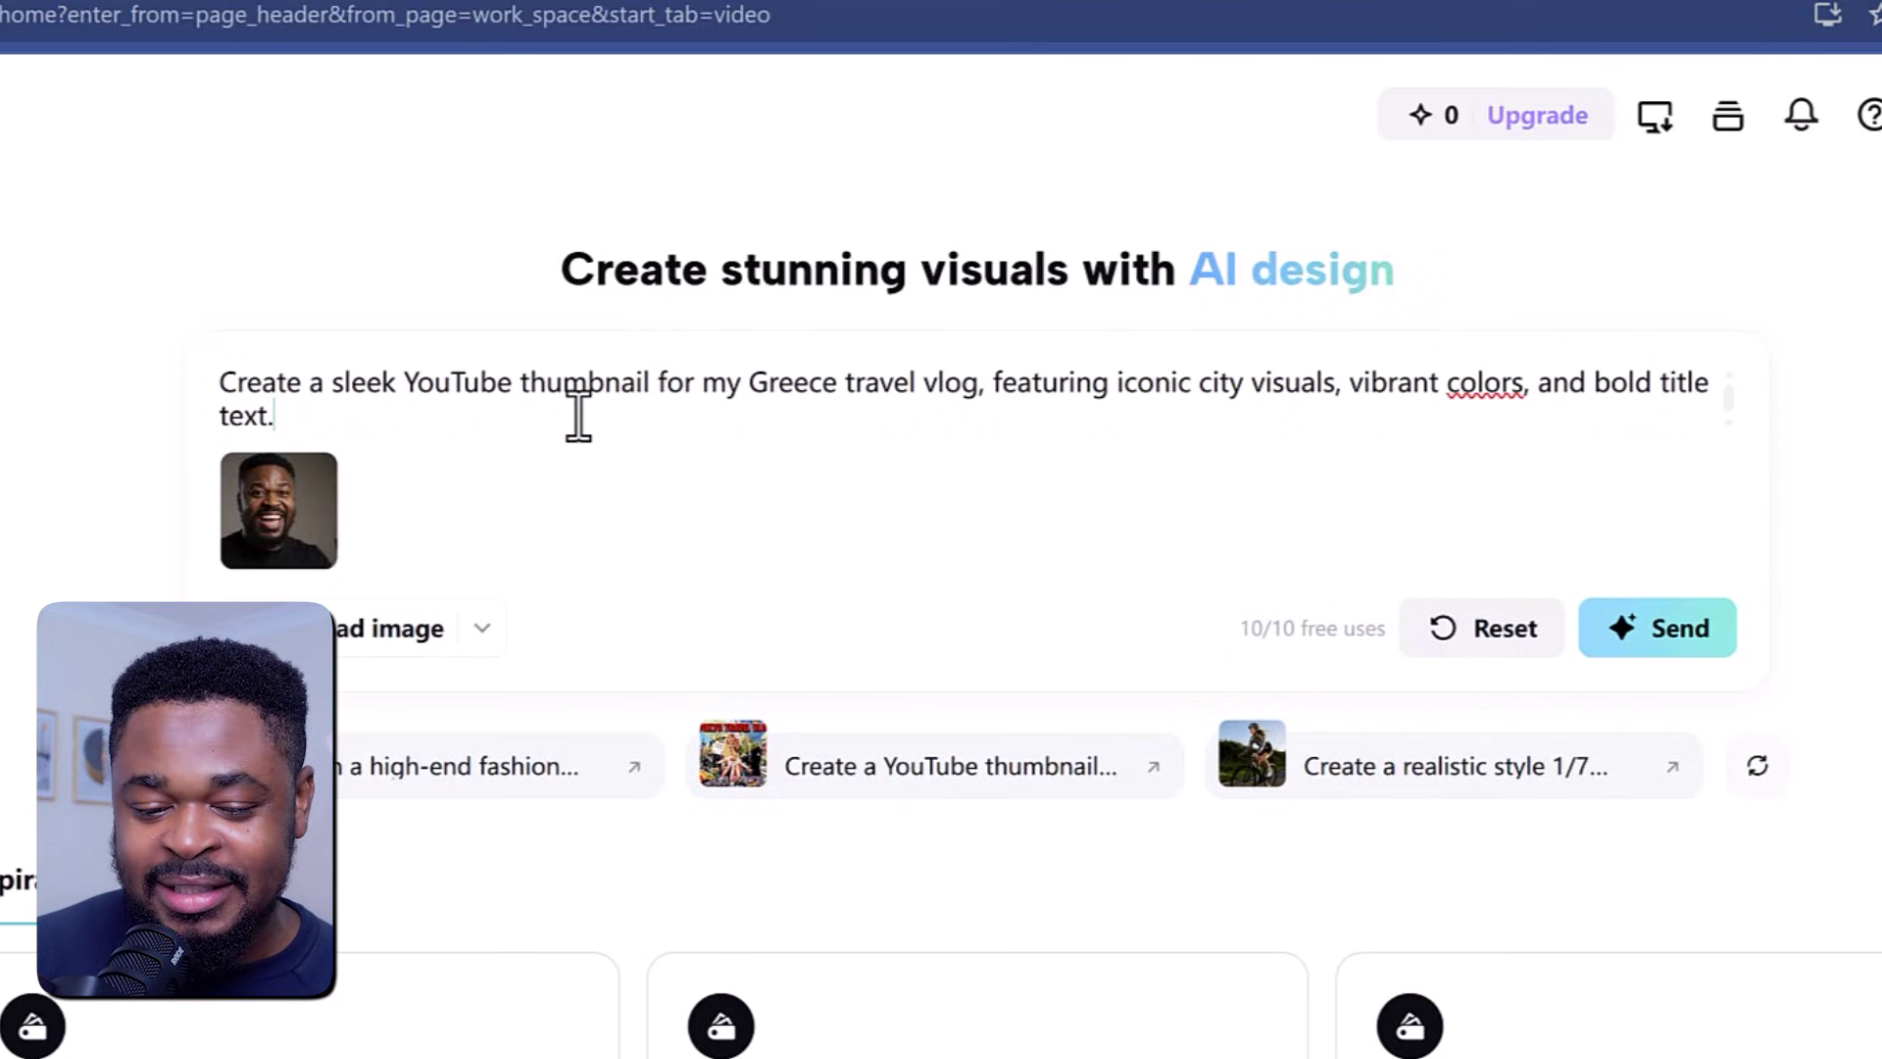
pyautogui.click(1652, 632)
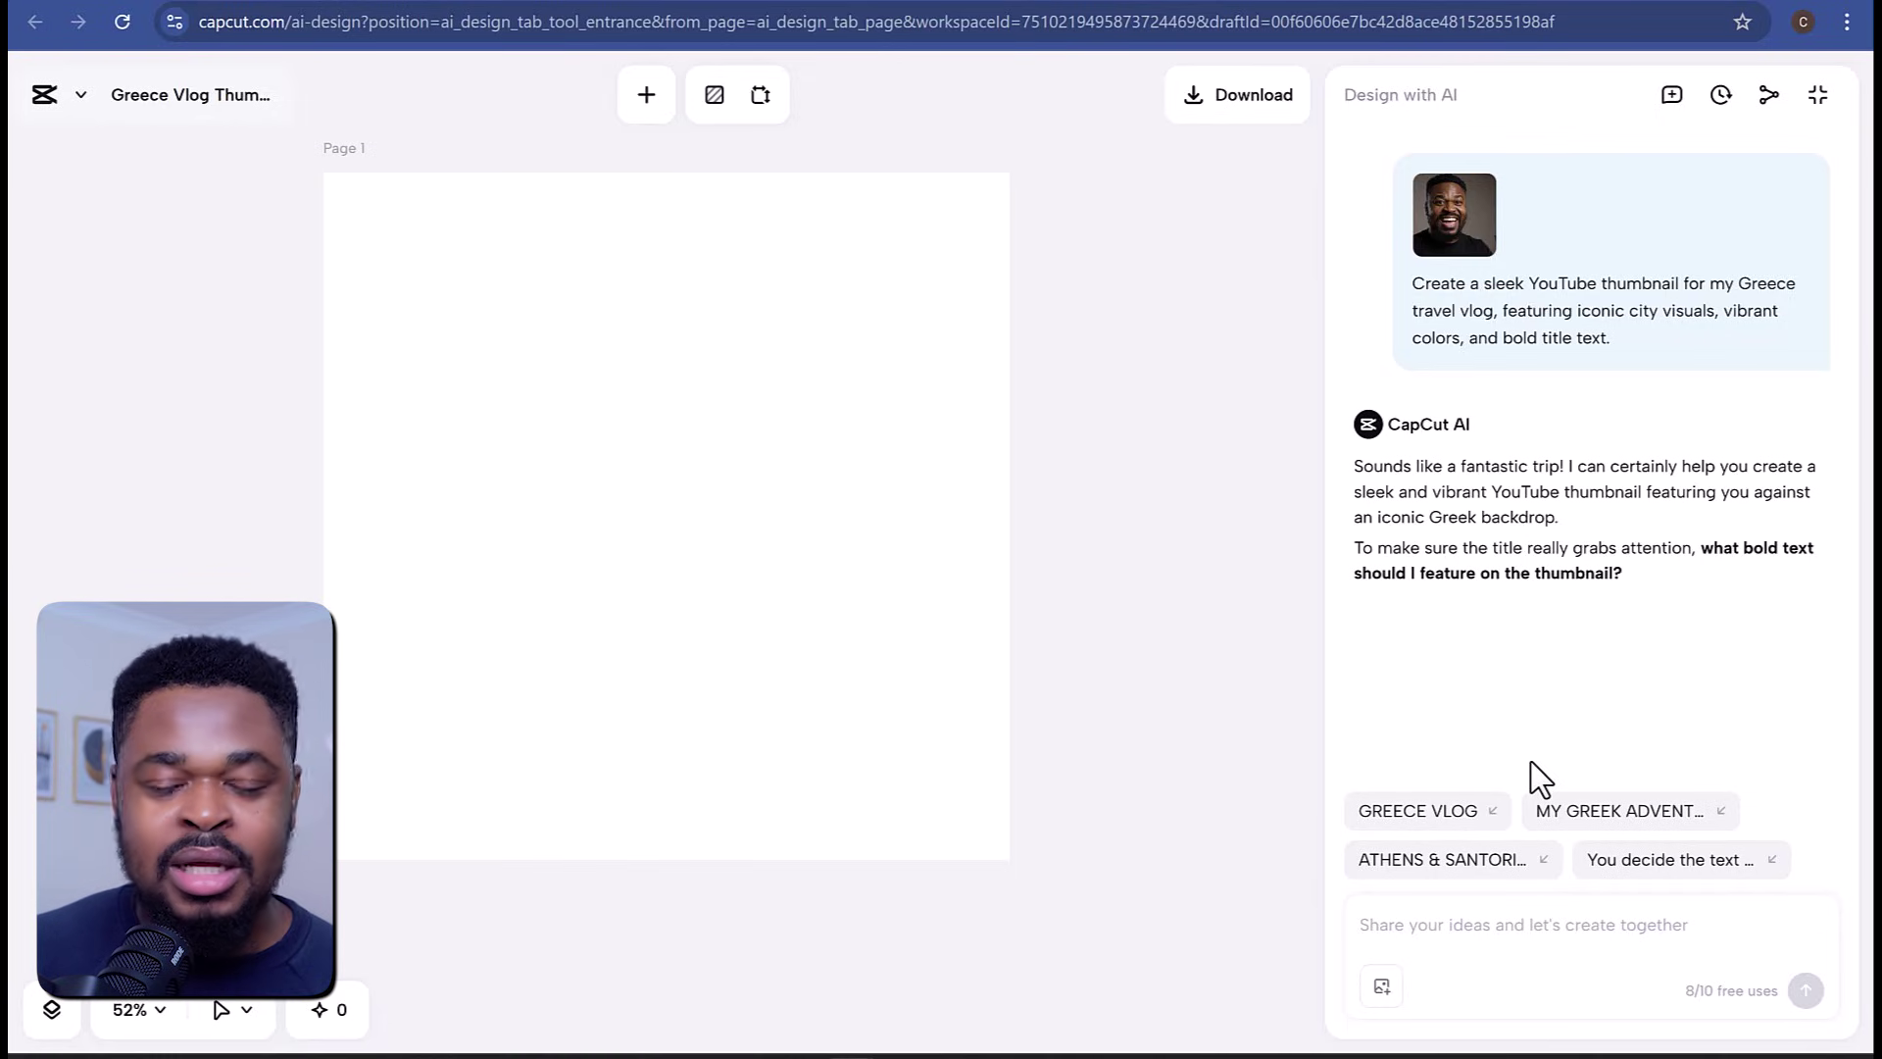
# Answer the title question with the suggested text "MY GREEK ADVENTURE".
pyautogui.click(1590, 821)
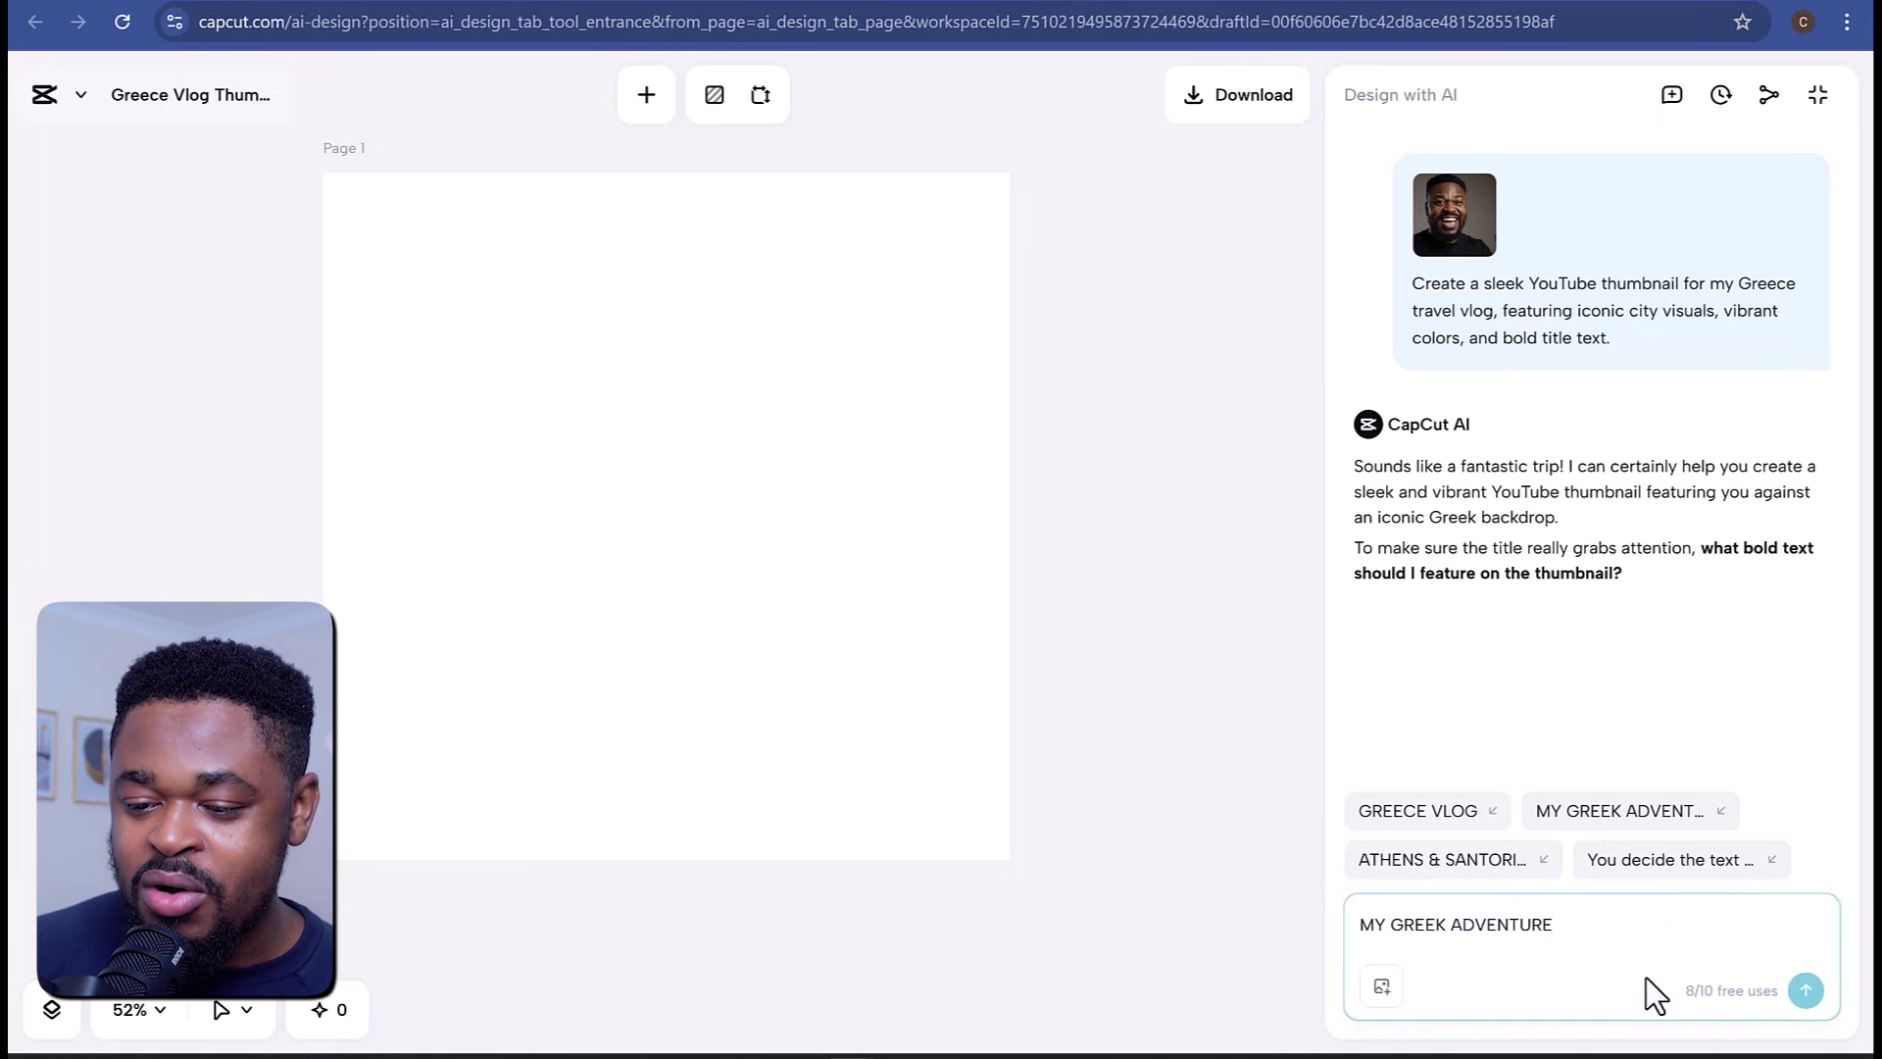
pyautogui.click(1807, 992)
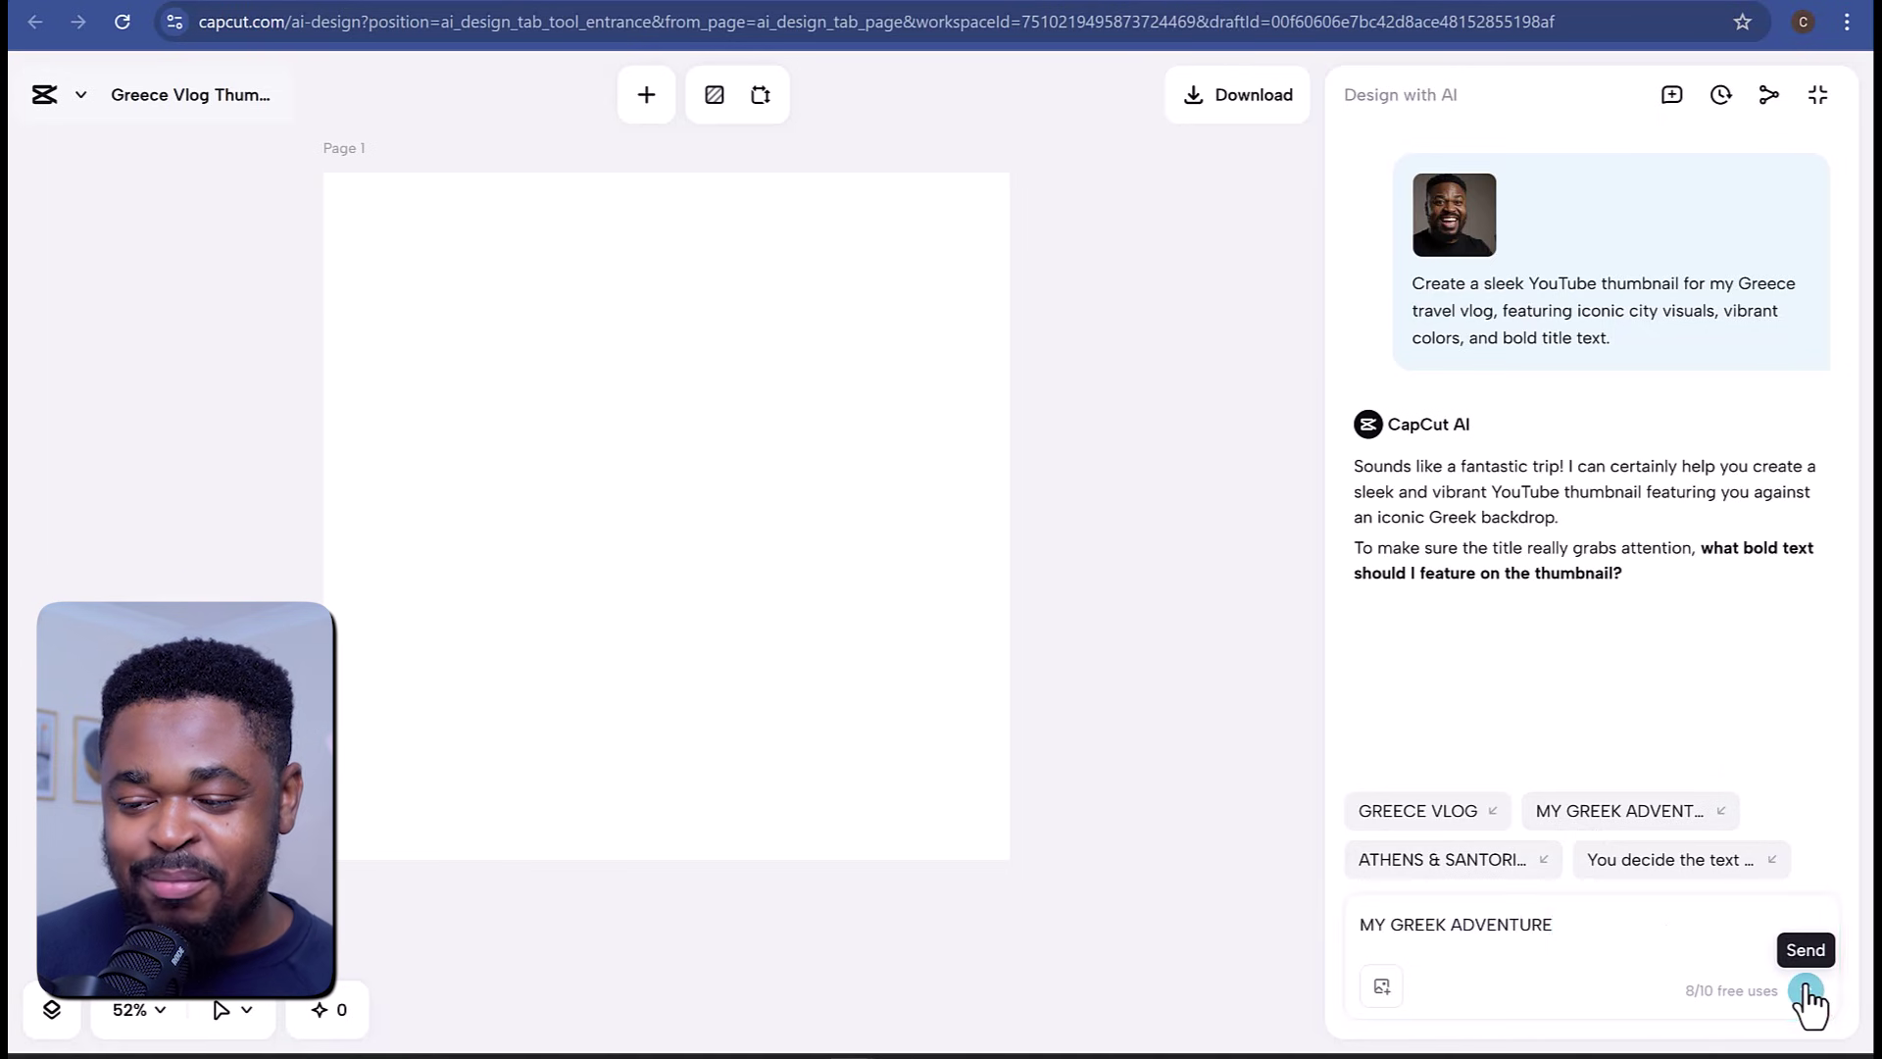
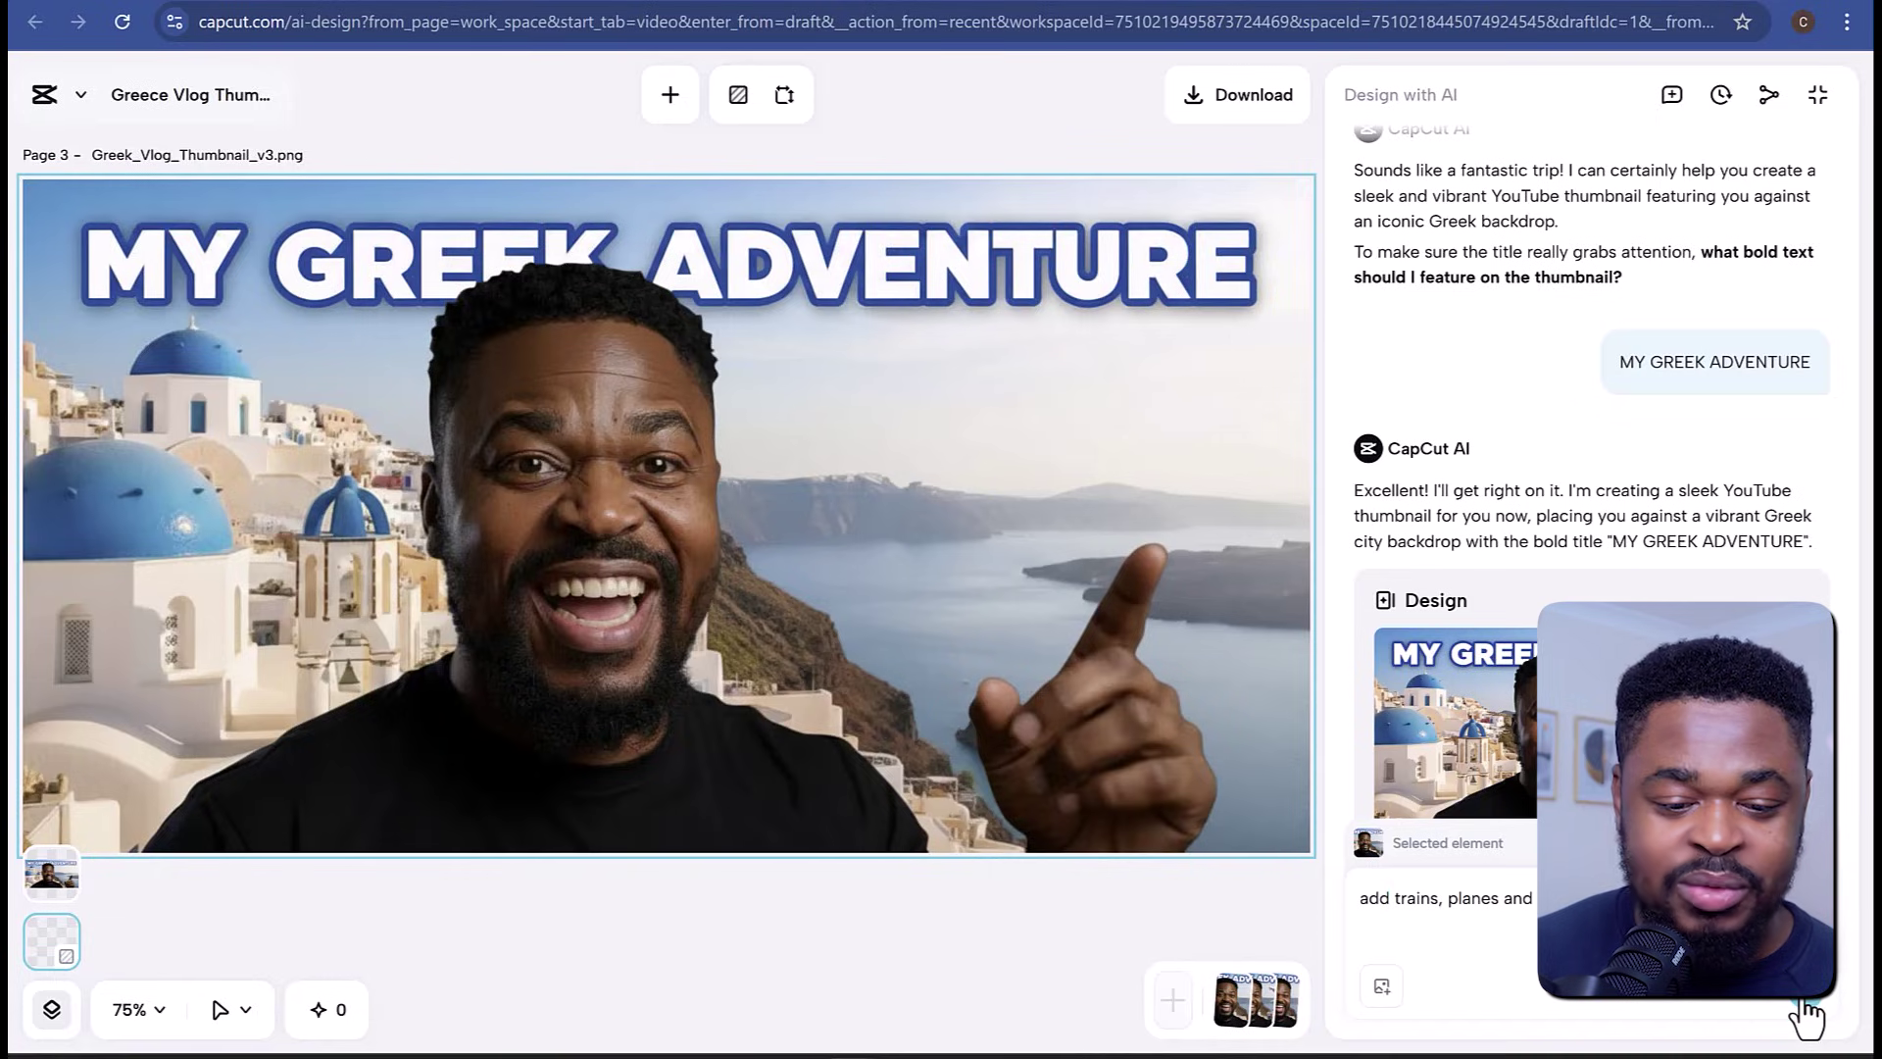
# Ask the AI to add trains, planes and a food market to the Greek thumbnail, and compare it with the previous version.
pyautogui.click(1807, 1017)
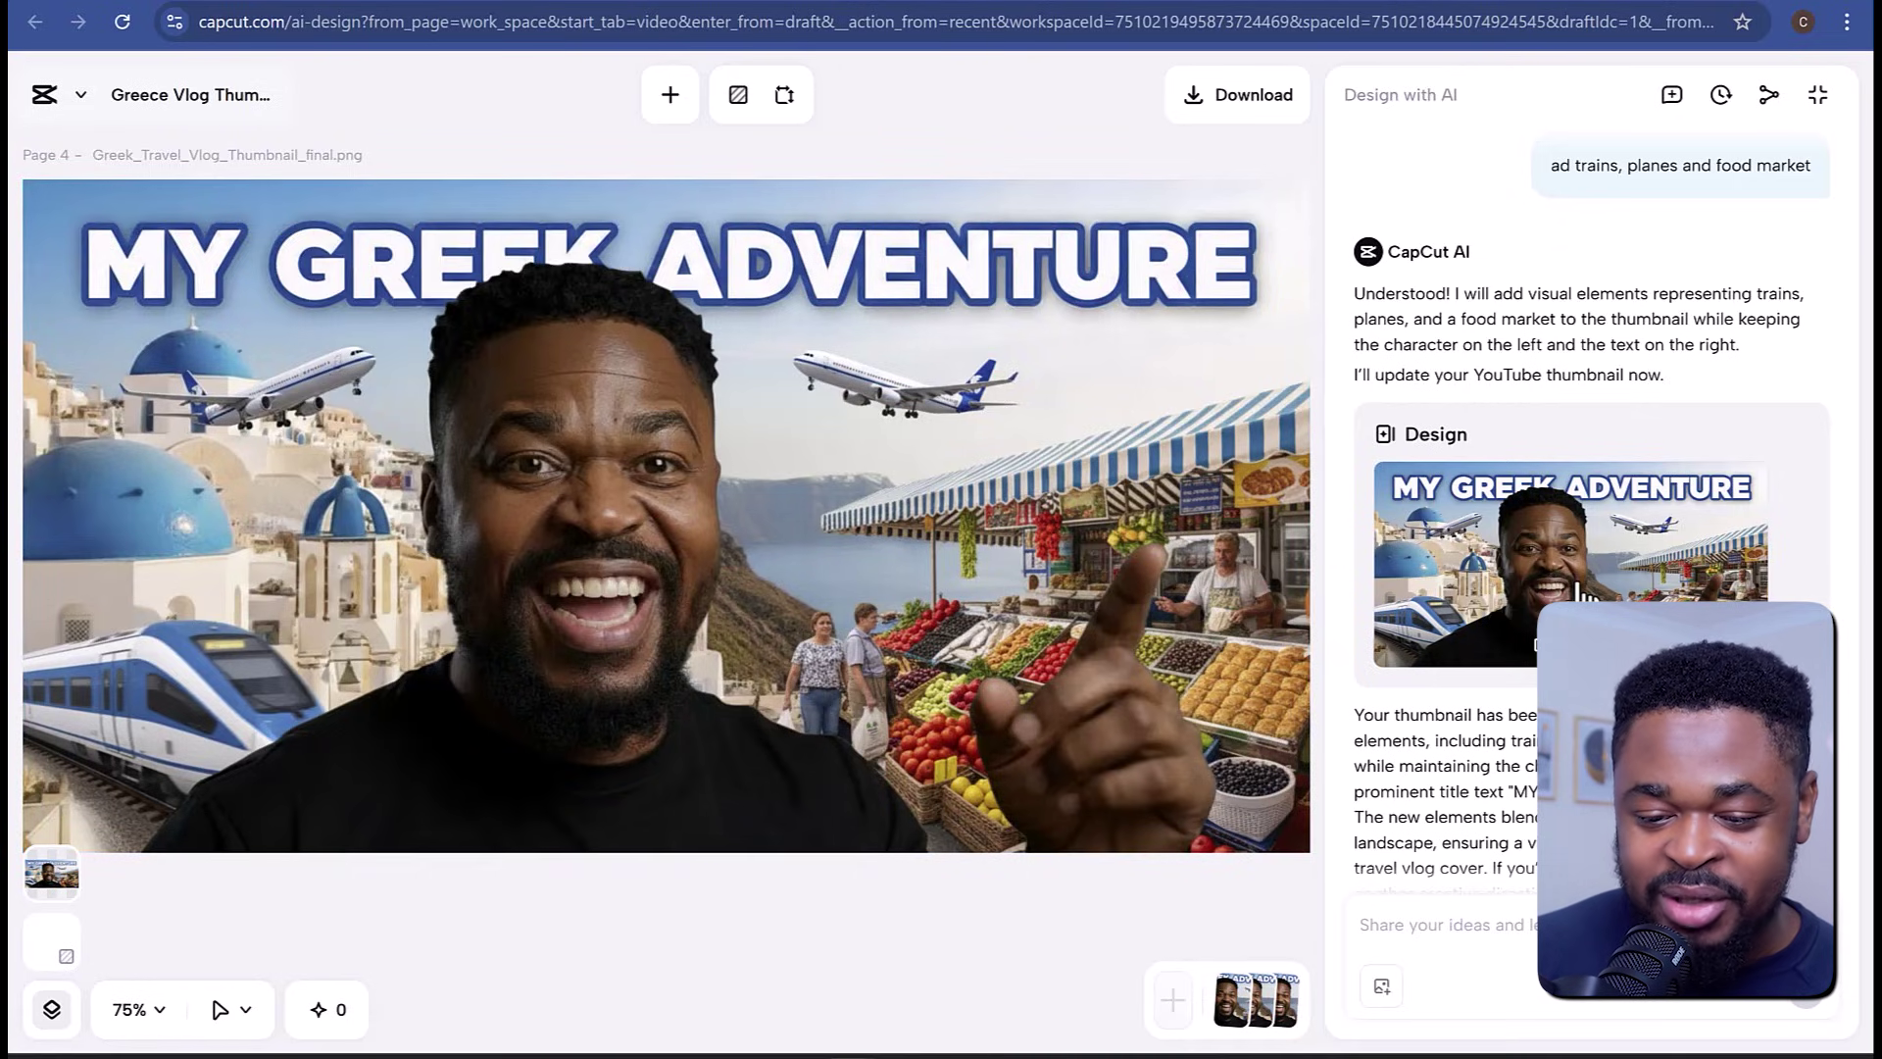
pyautogui.moveTo(1255, 995)
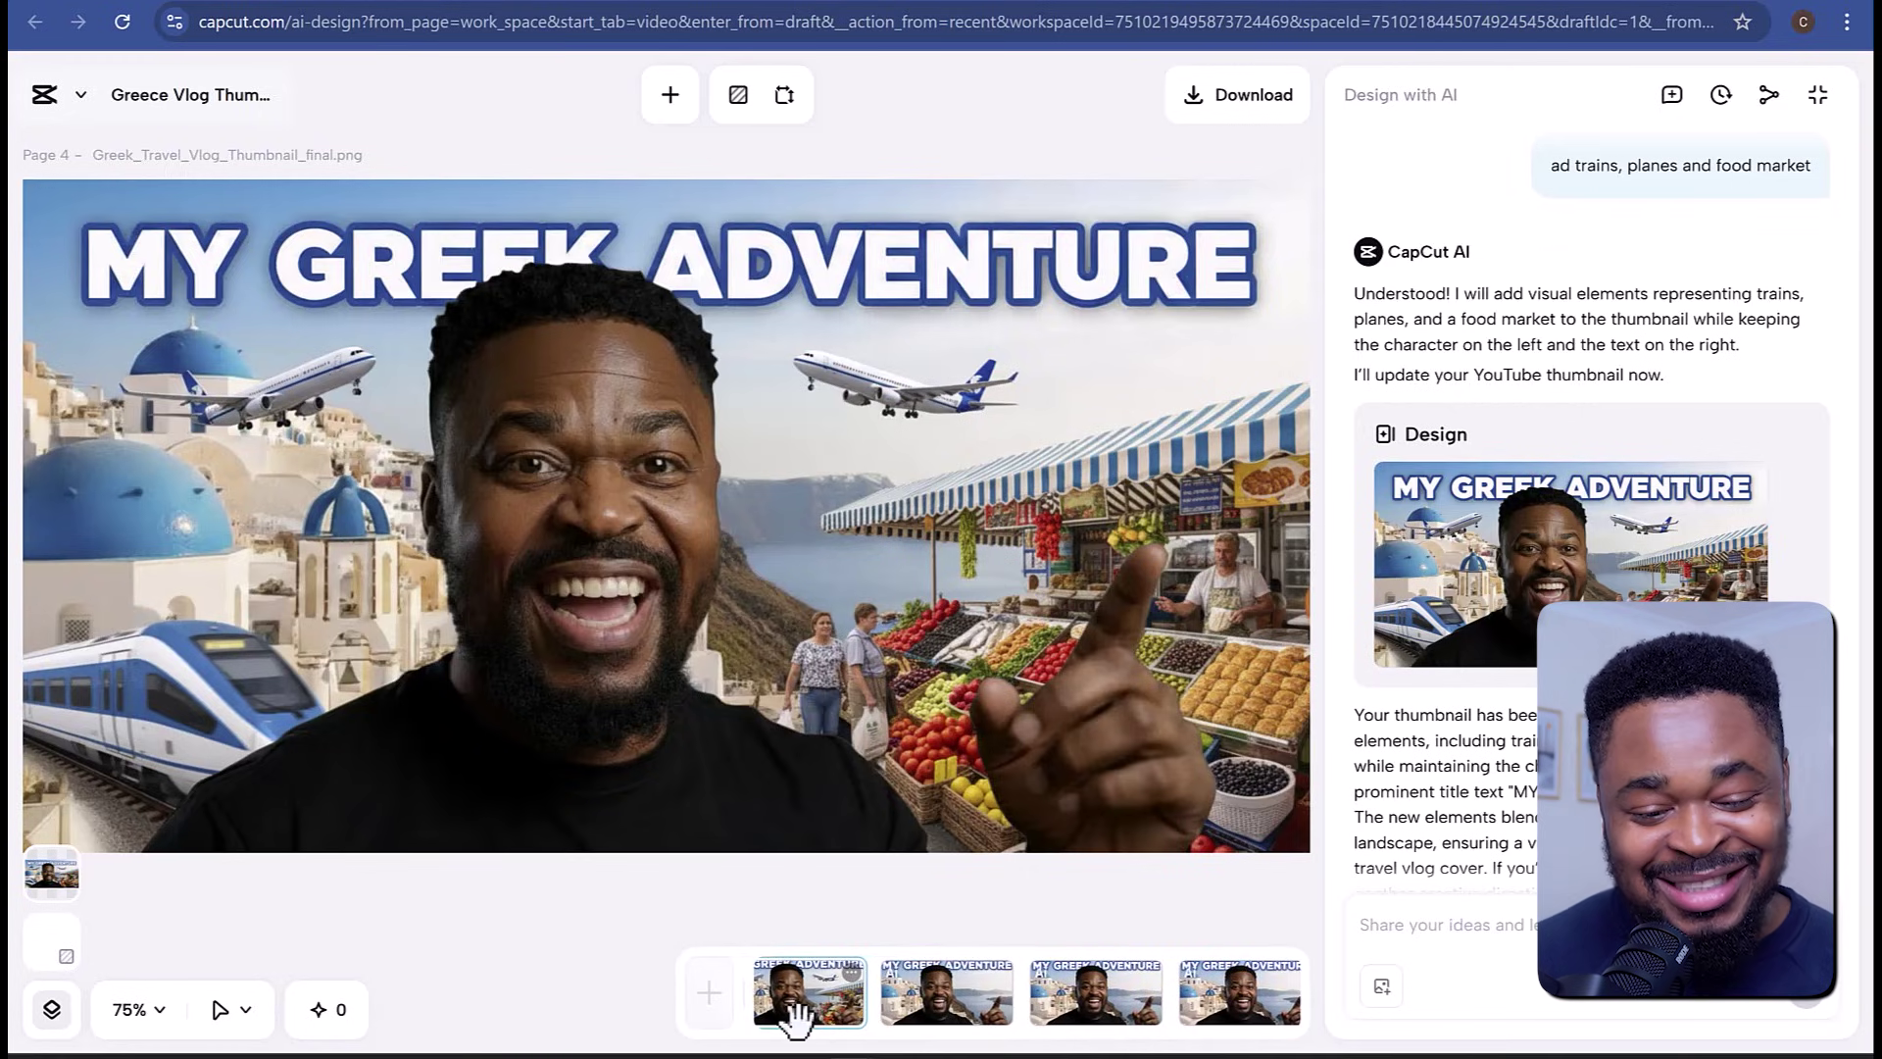
pyautogui.click(951, 1001)
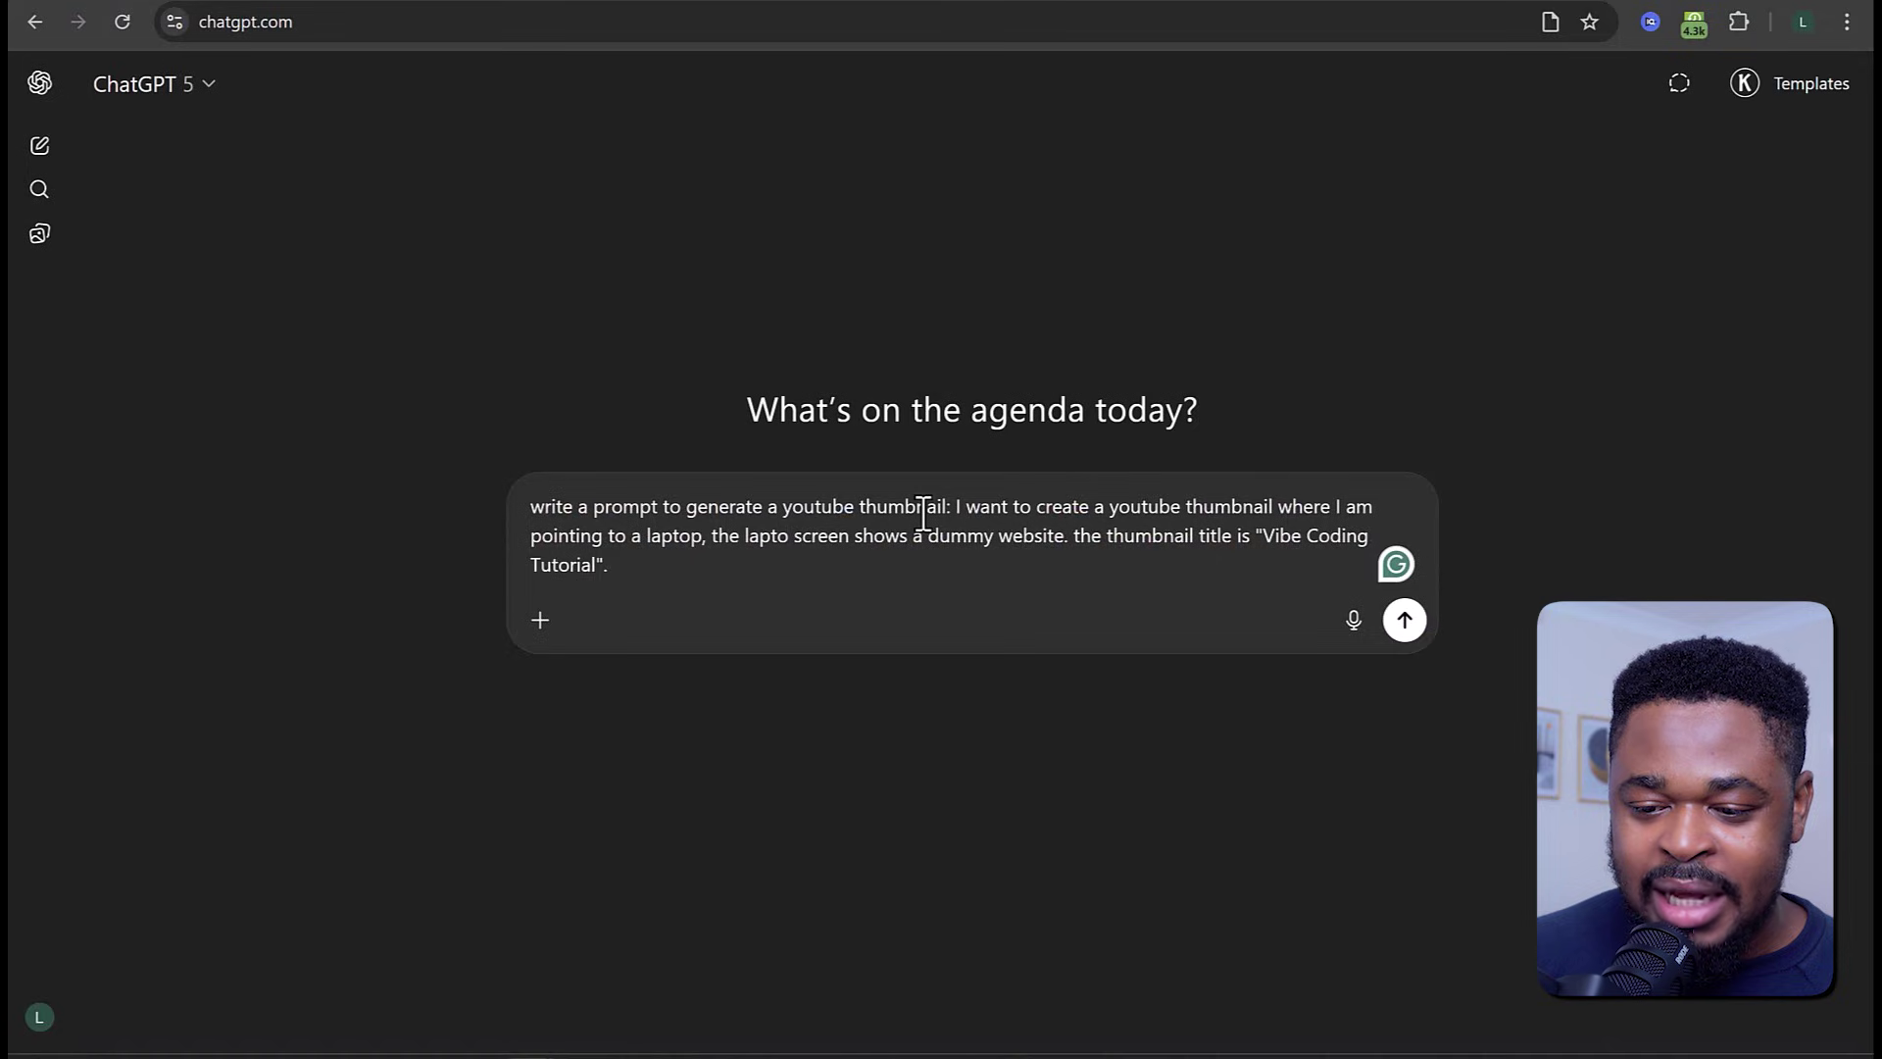
# Correct "lapto" to "laptop" in the "Vibe Coding Tutorial" thumbnail request, send it to ChatGPT and copy the generated prompt.
pyautogui.write('p')
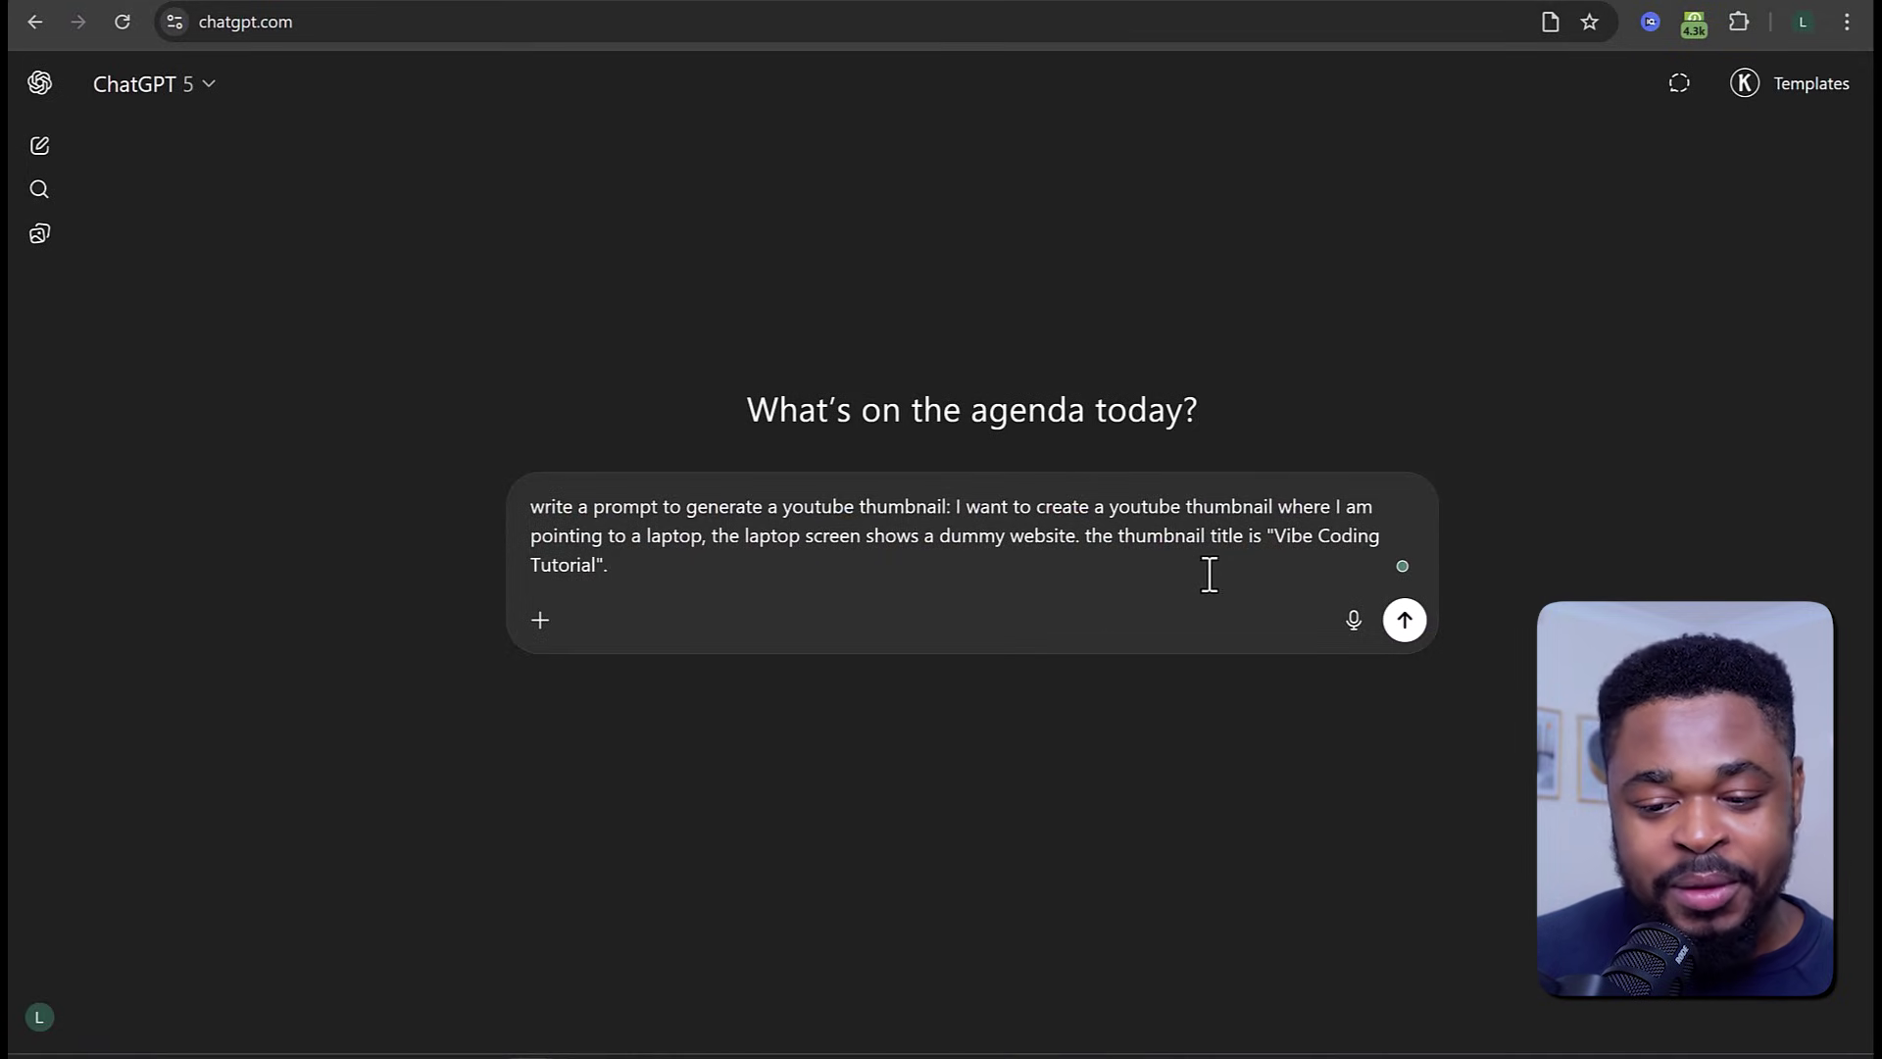
pyautogui.click(1406, 620)
pyautogui.moveTo(666, 684); pyautogui.dragTo(493, 525)
pyautogui.hotkey('ctrl', 'c')
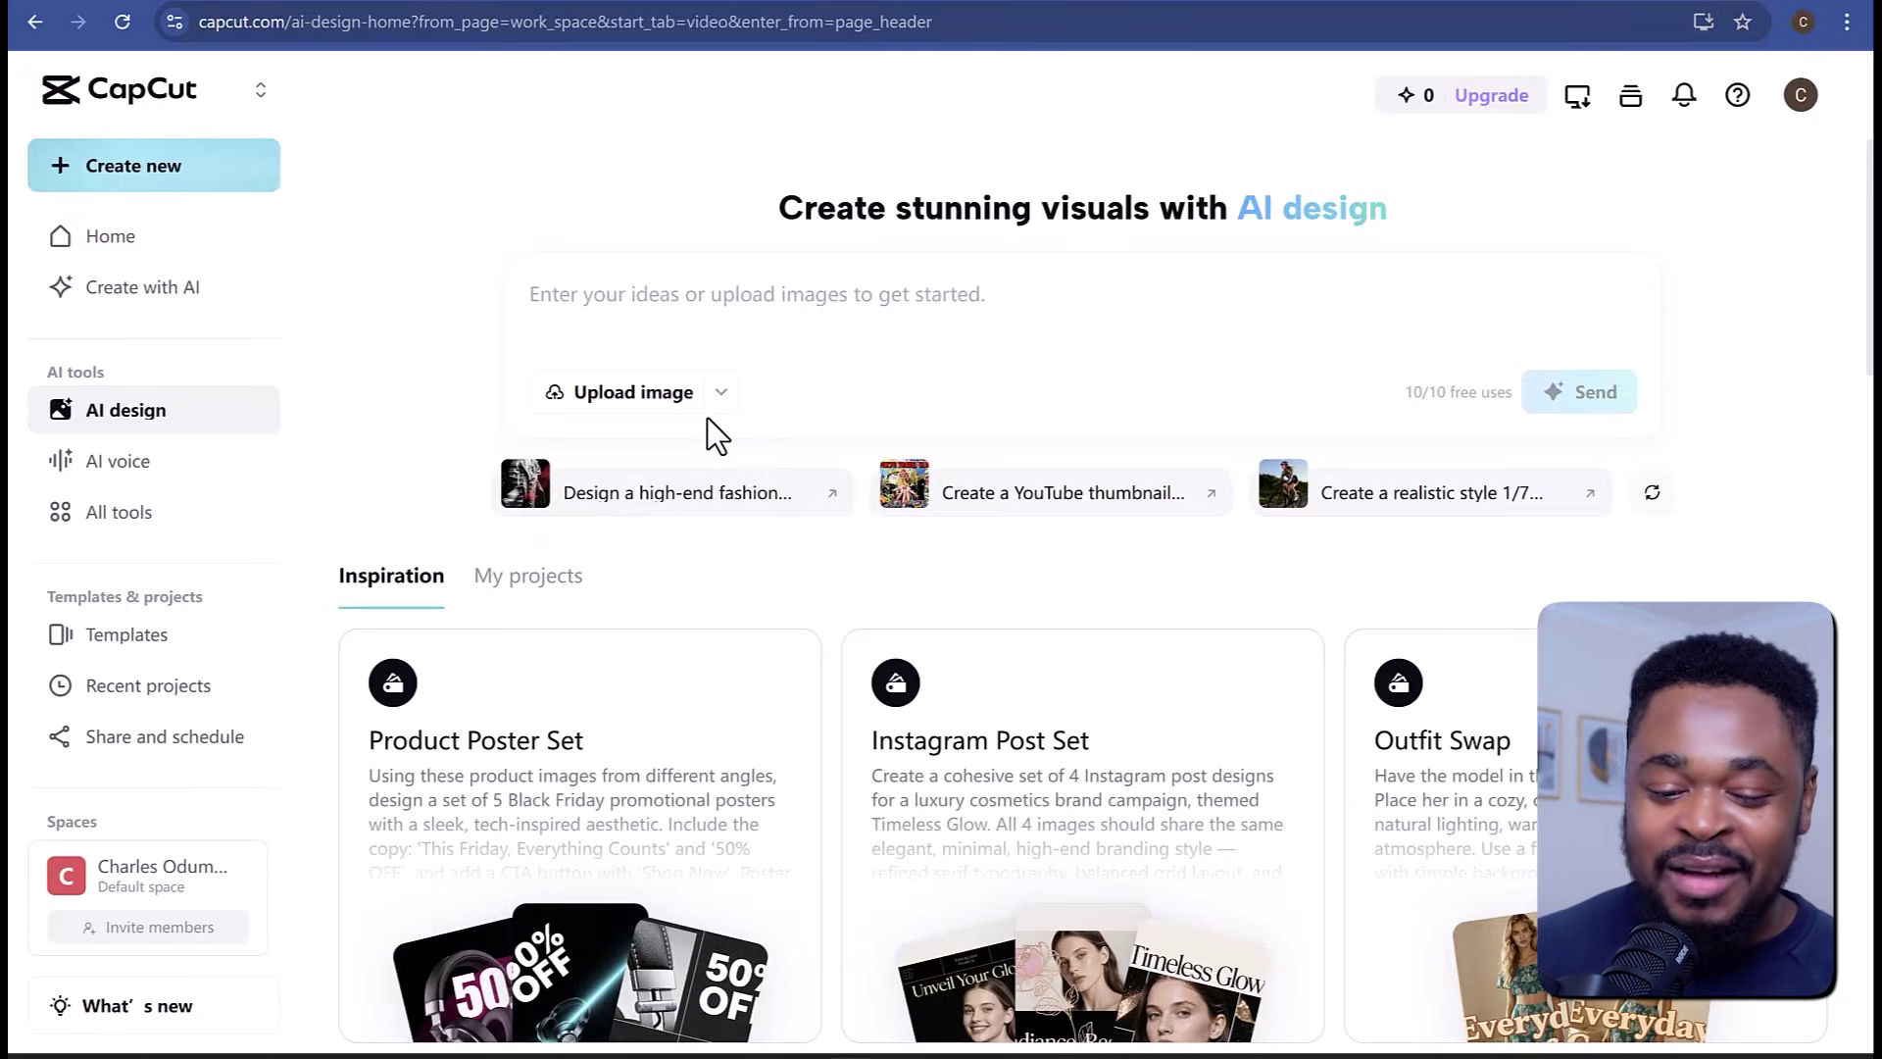
# Switch to CapCut AI design, upload the portrait photo, paste the copied "Vibe Coding Tutorial" thumbnail prompt and send it.
pyautogui.click(708, 417)
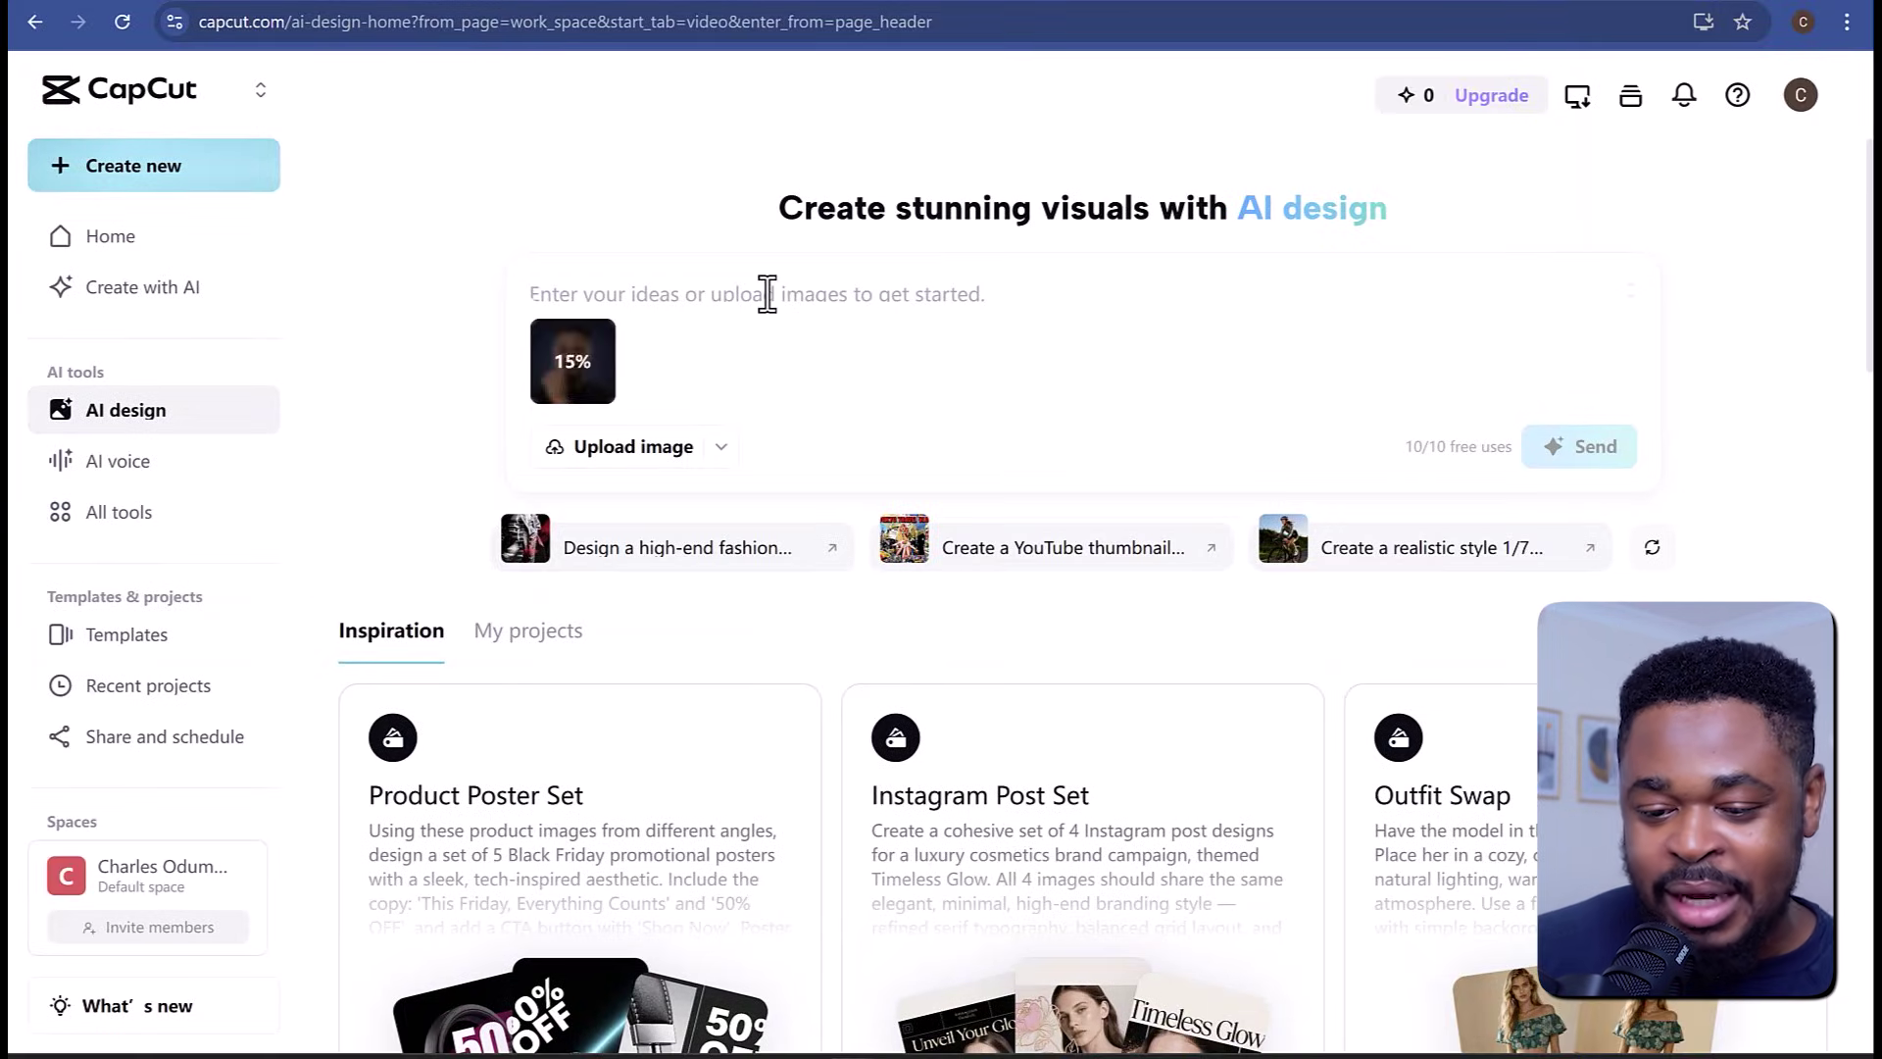
pyautogui.click(767, 294)
pyautogui.hotkey('ctrl', 'v')
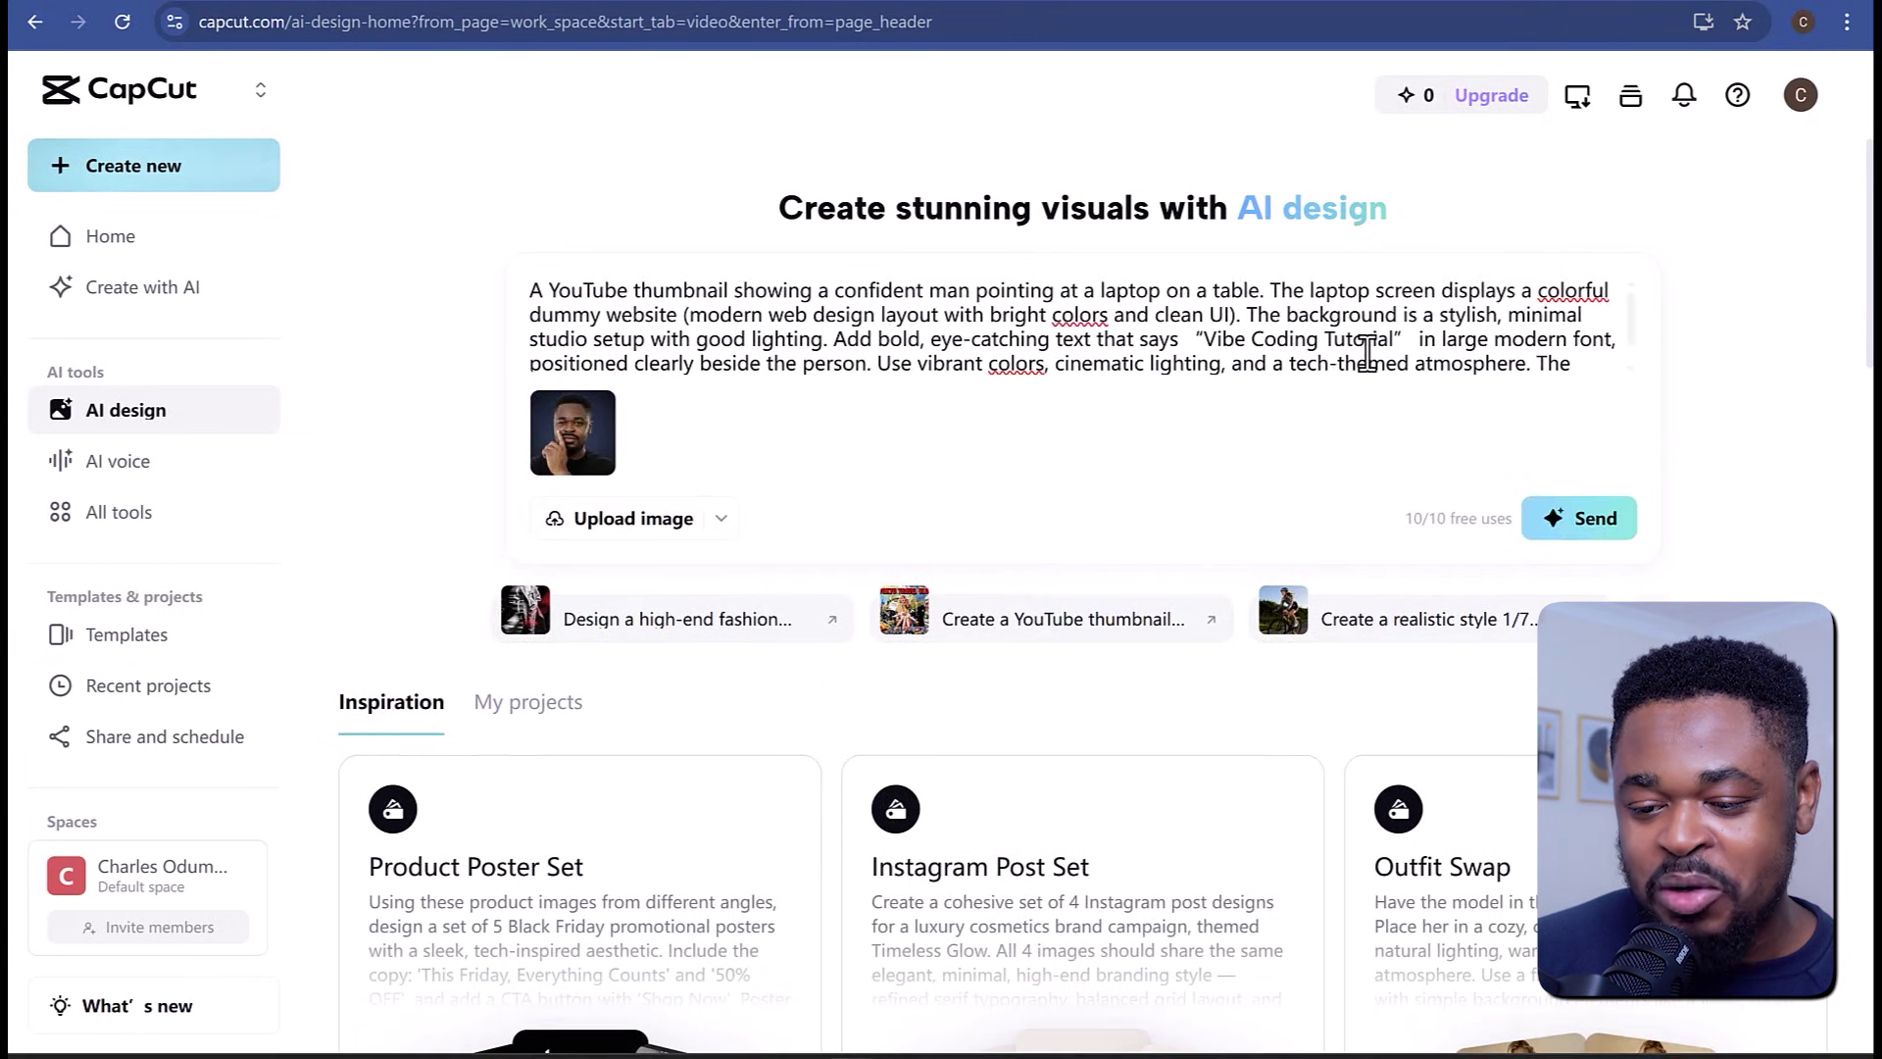
pyautogui.scroll(-1, 1367, 353)
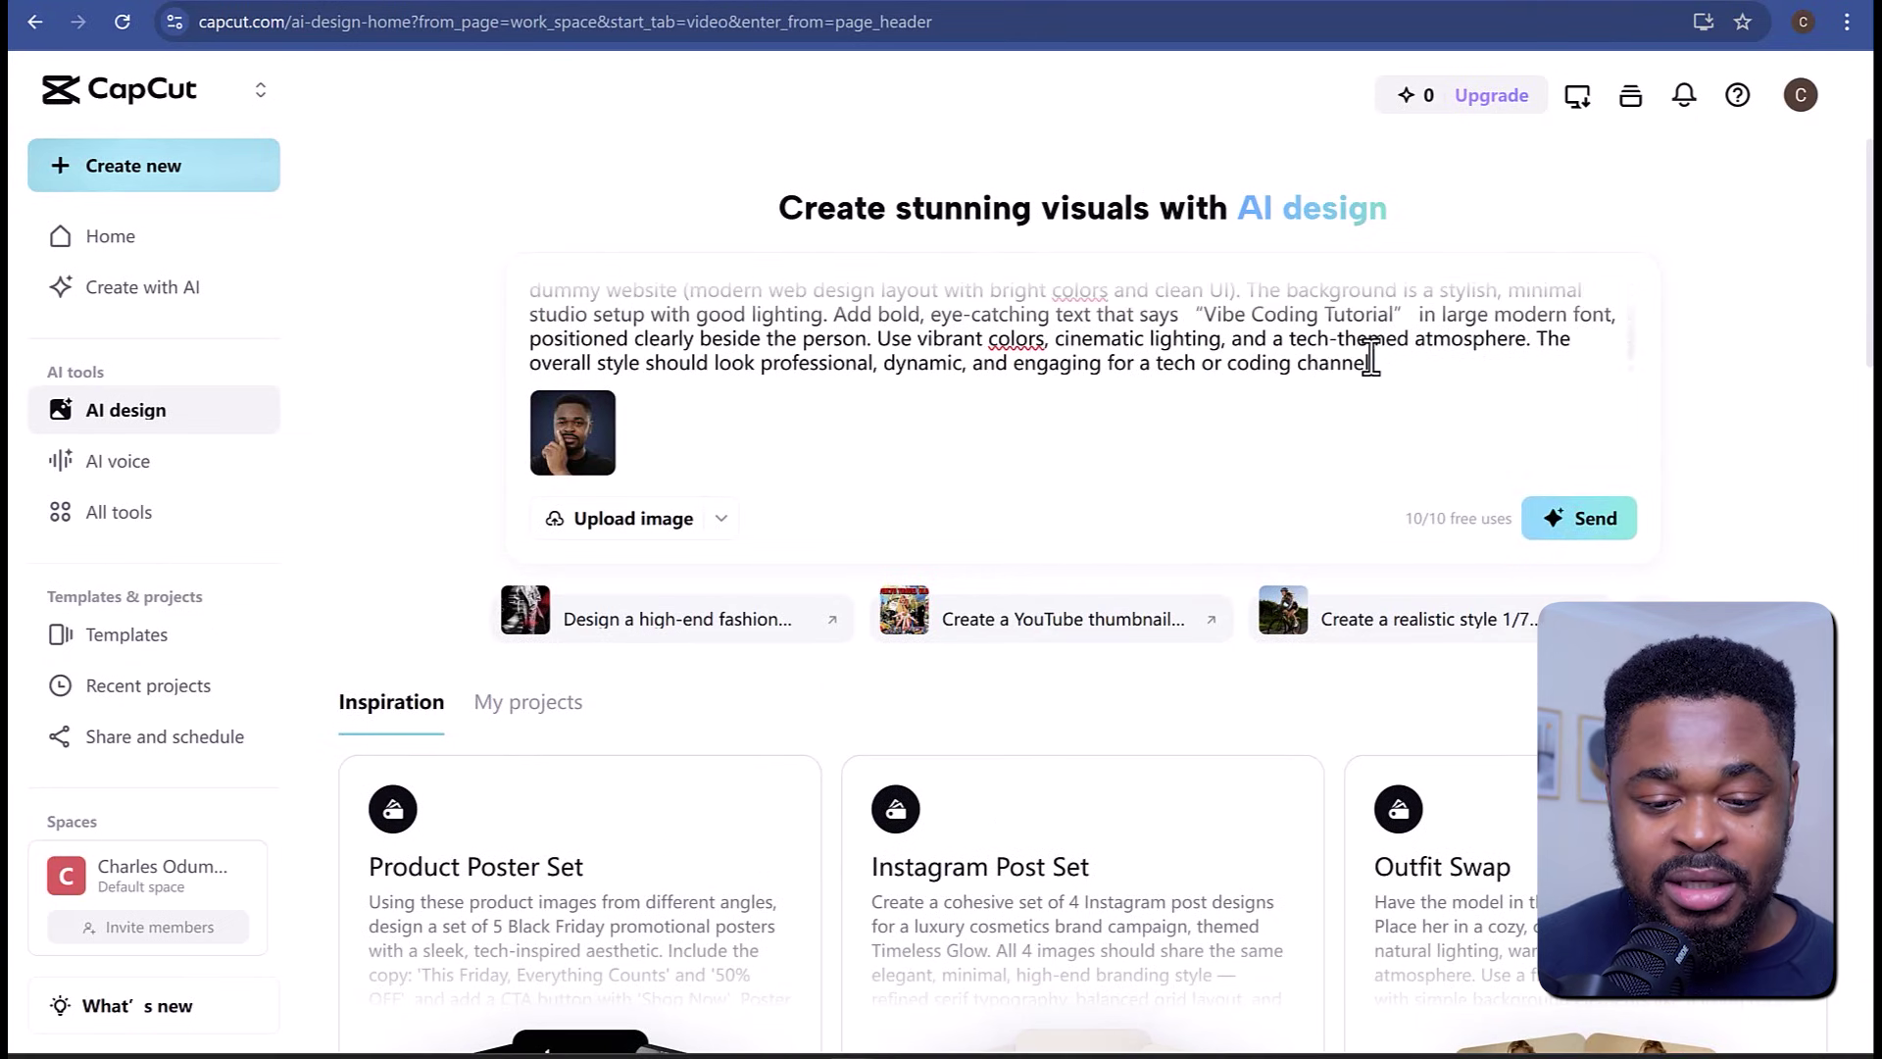
pyautogui.click(1568, 519)
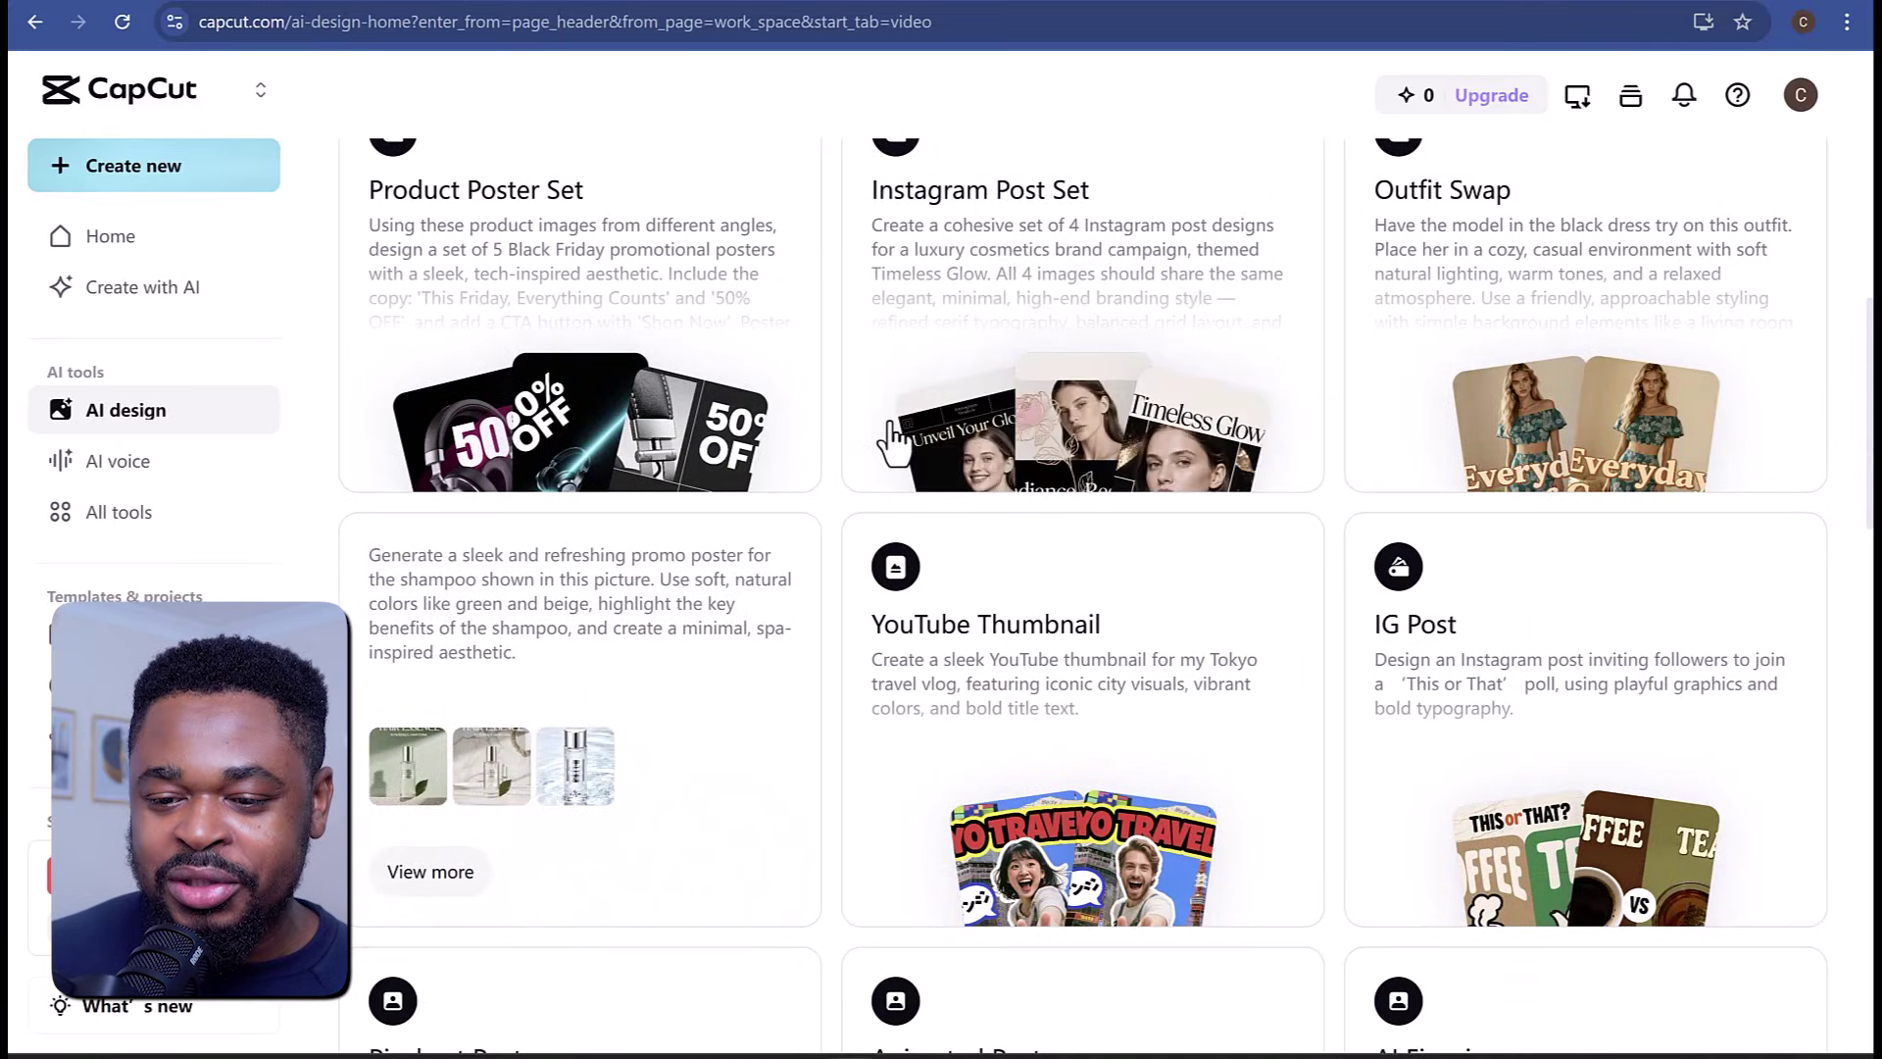
# Open the Instagram Post Set inspiration, reuse it as a new design and send its "Timeless Glow" cosmetics prompt.
pyautogui.click(996, 369)
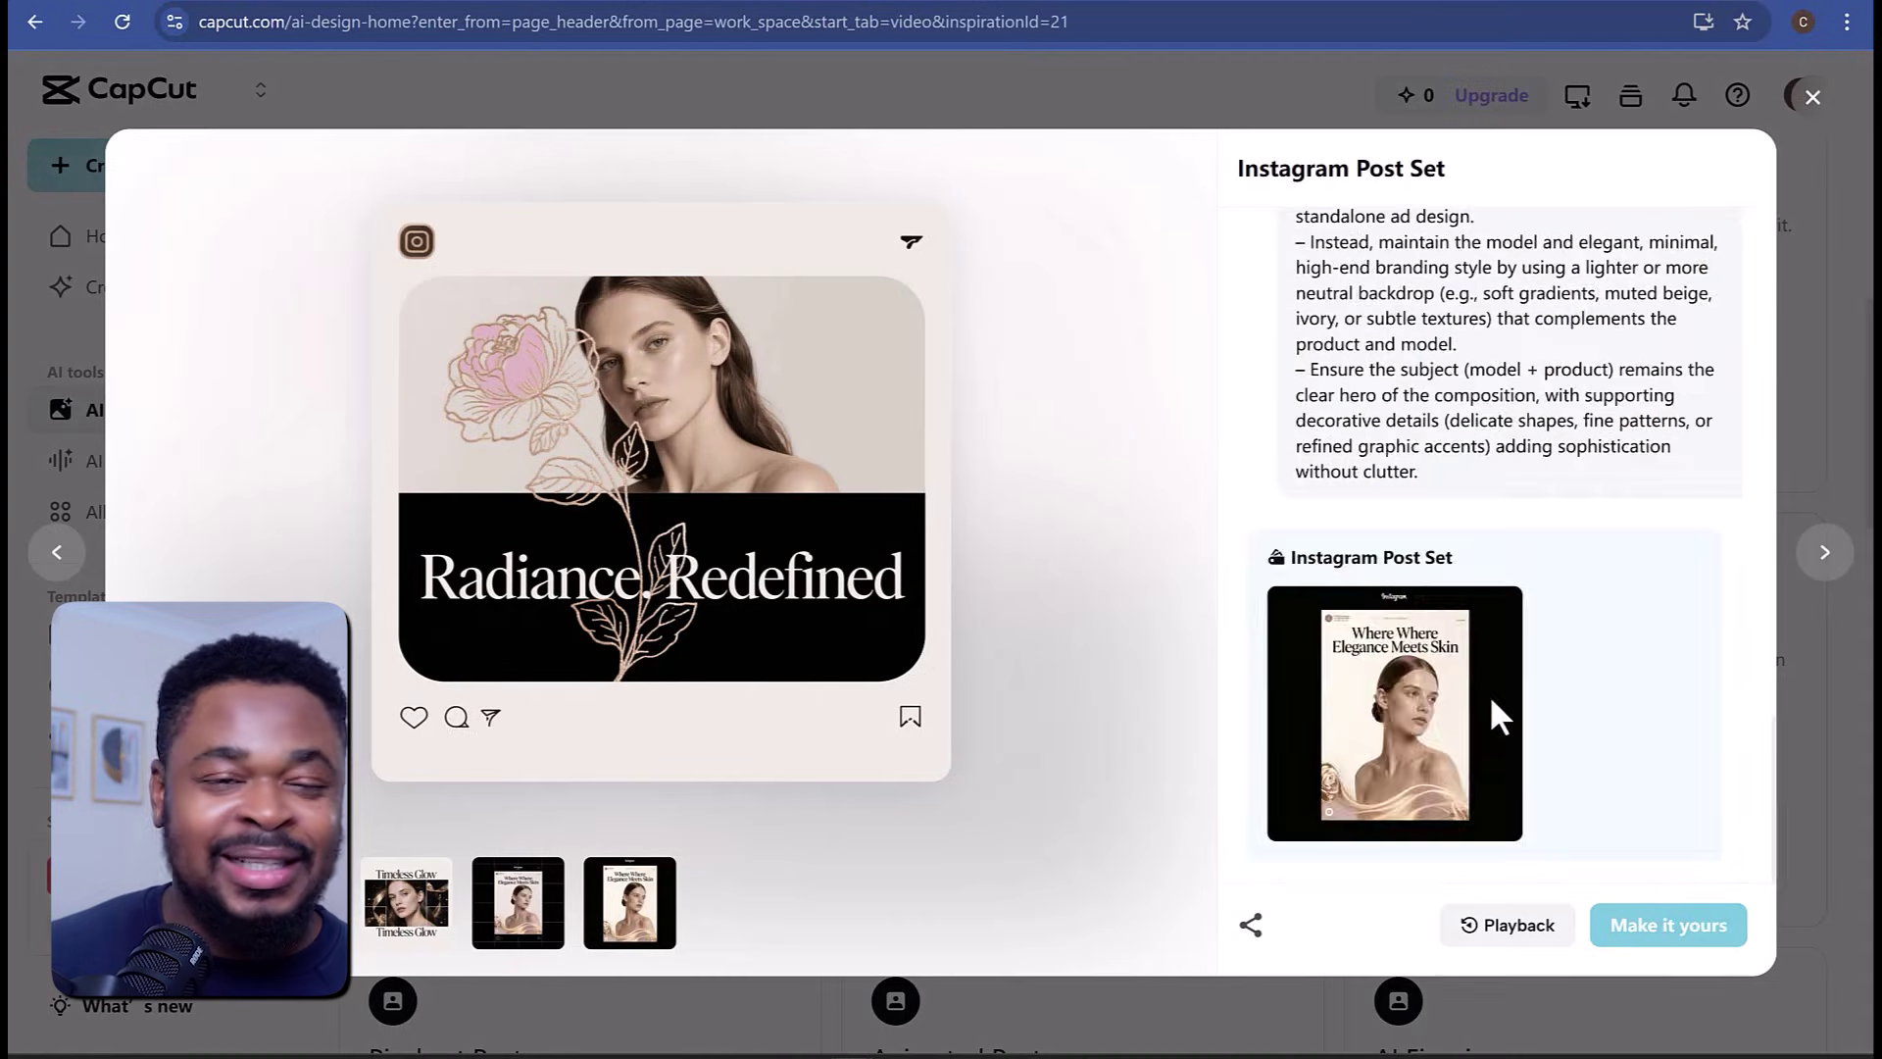
pyautogui.click(1676, 939)
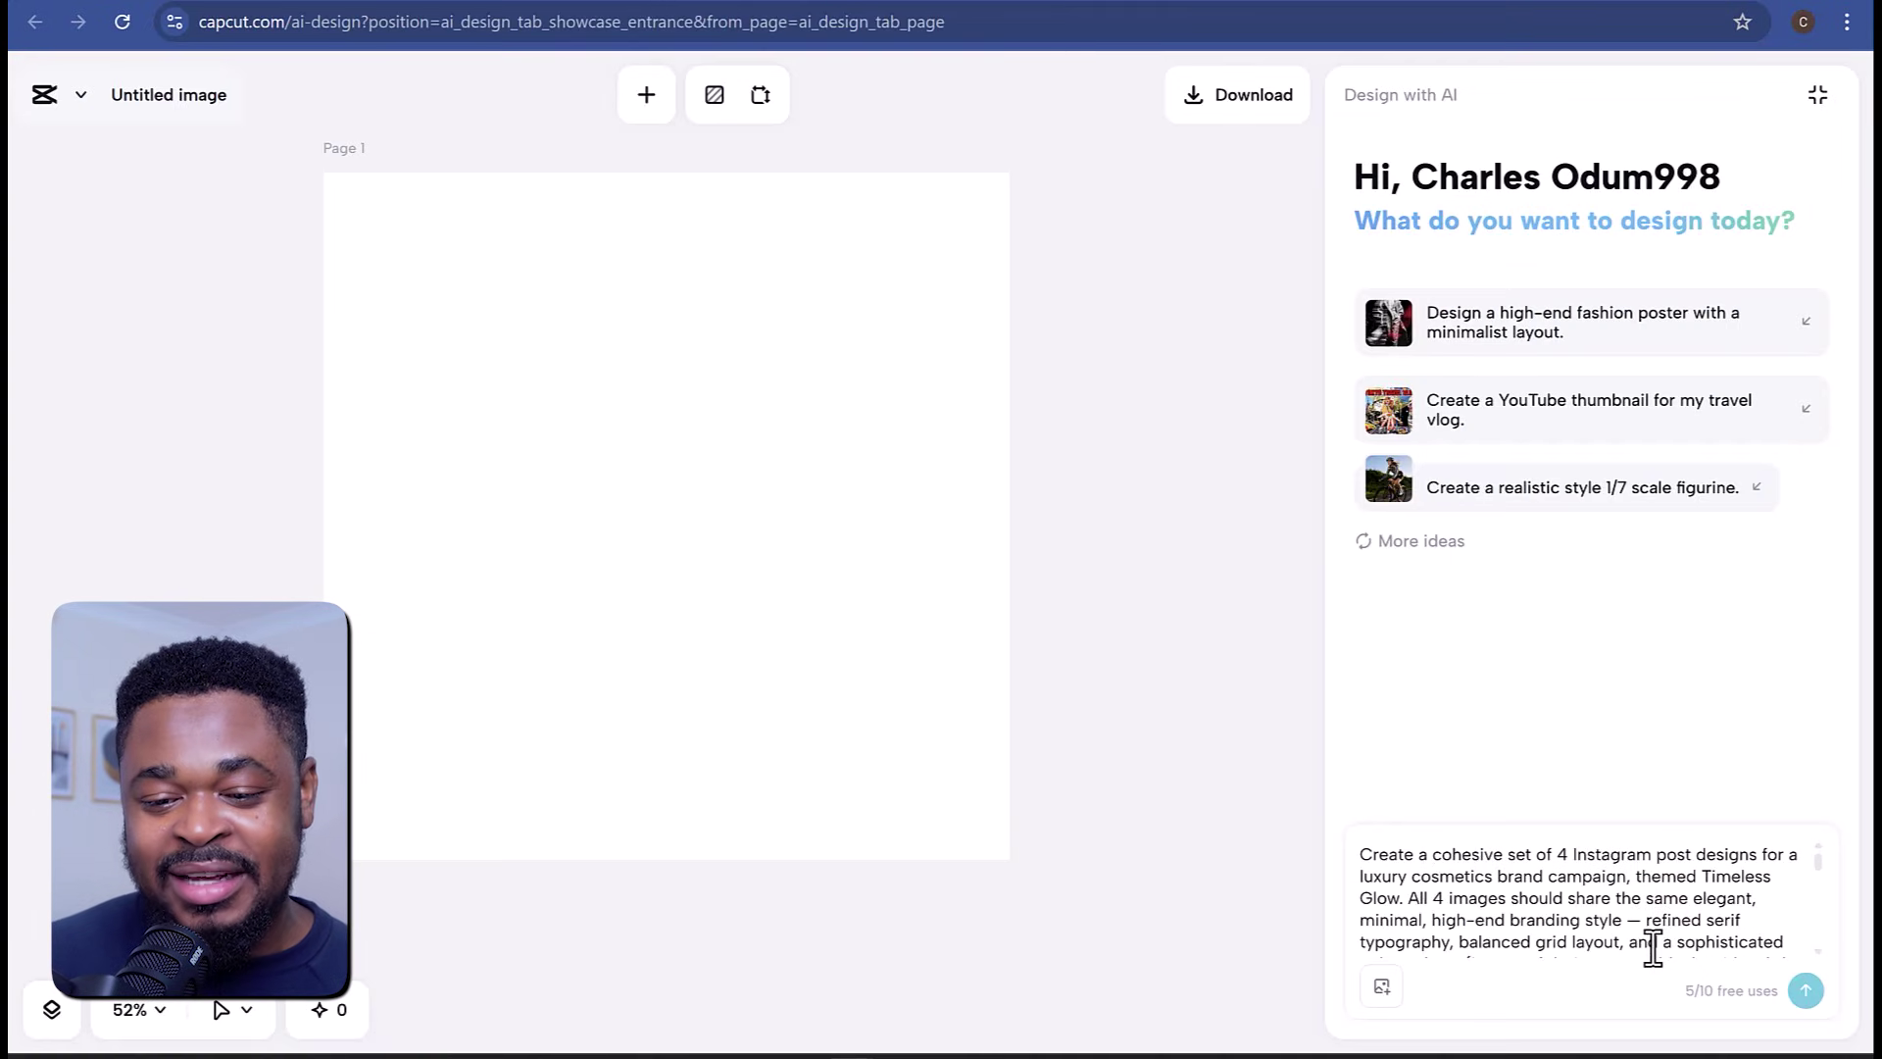
pyautogui.click(1807, 993)
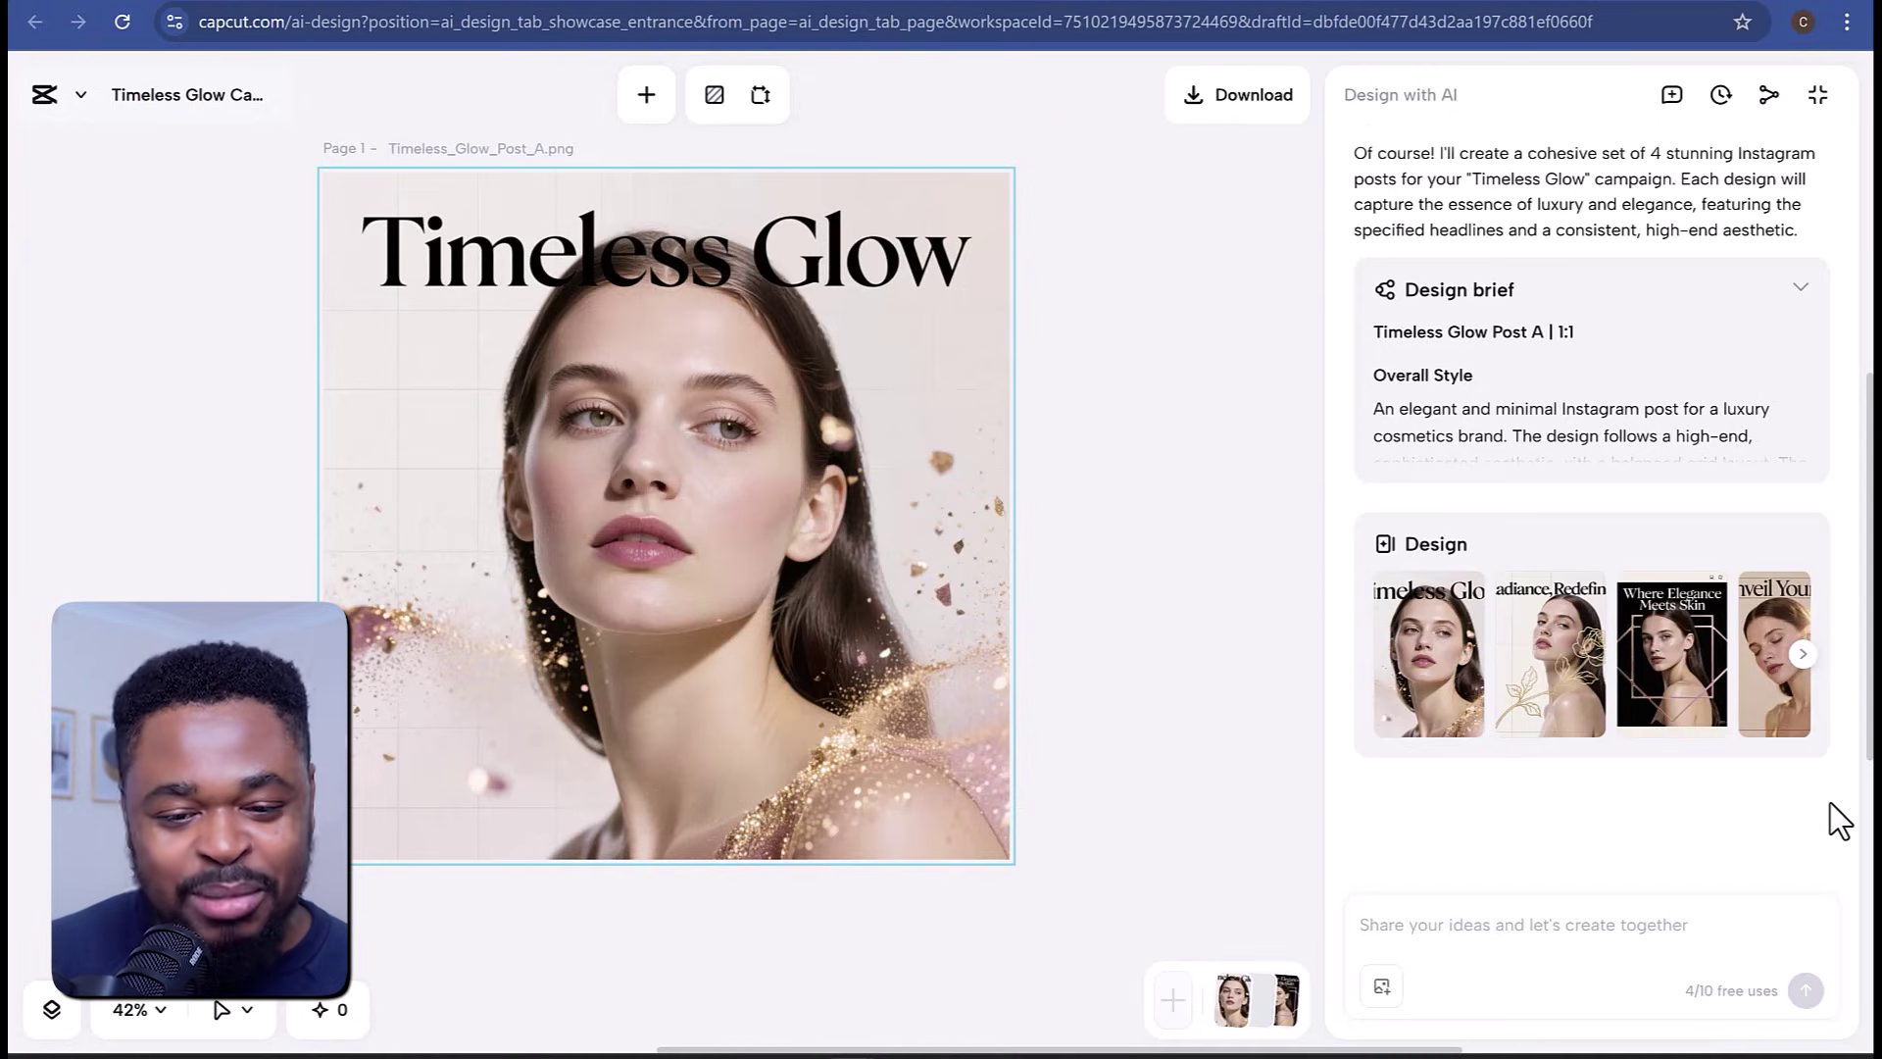
# Examine each of the four generated "Timeless Glow" Instagram posts at full size.
pyautogui.moveTo(1226, 1004)
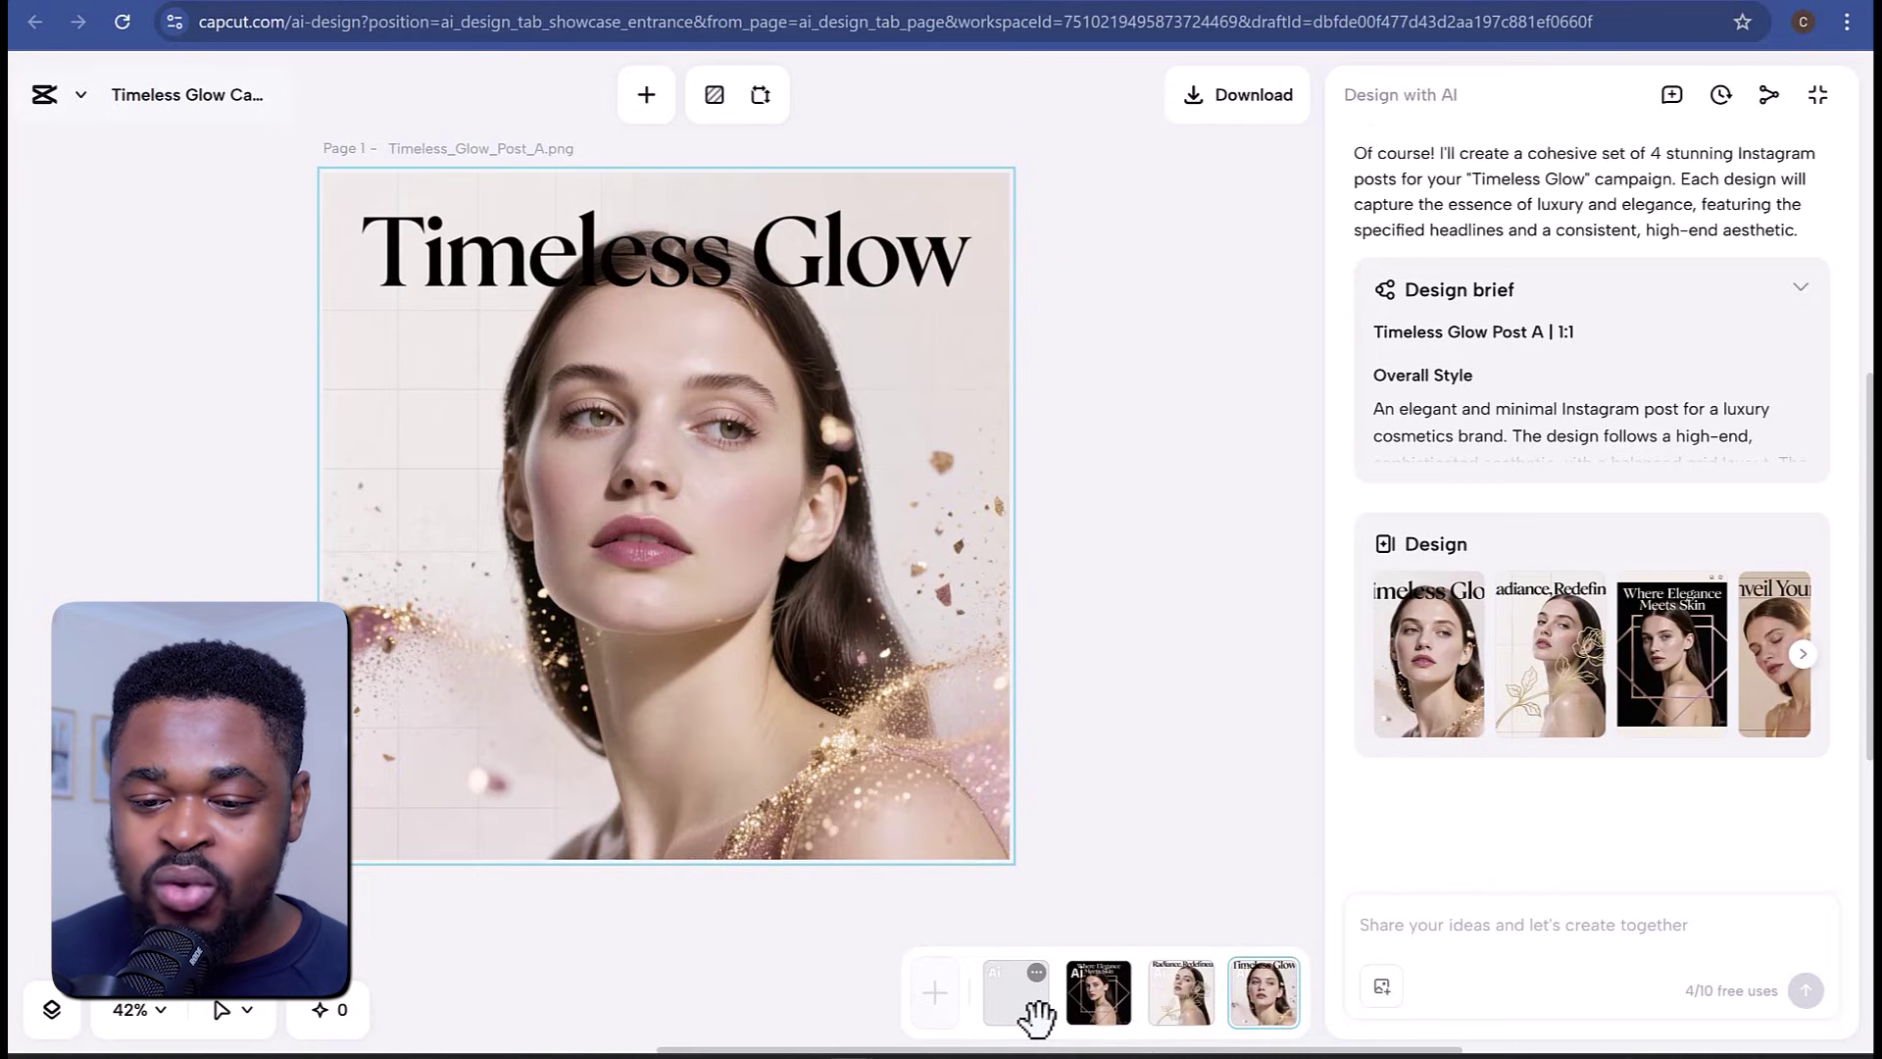
pyautogui.click(1029, 1010)
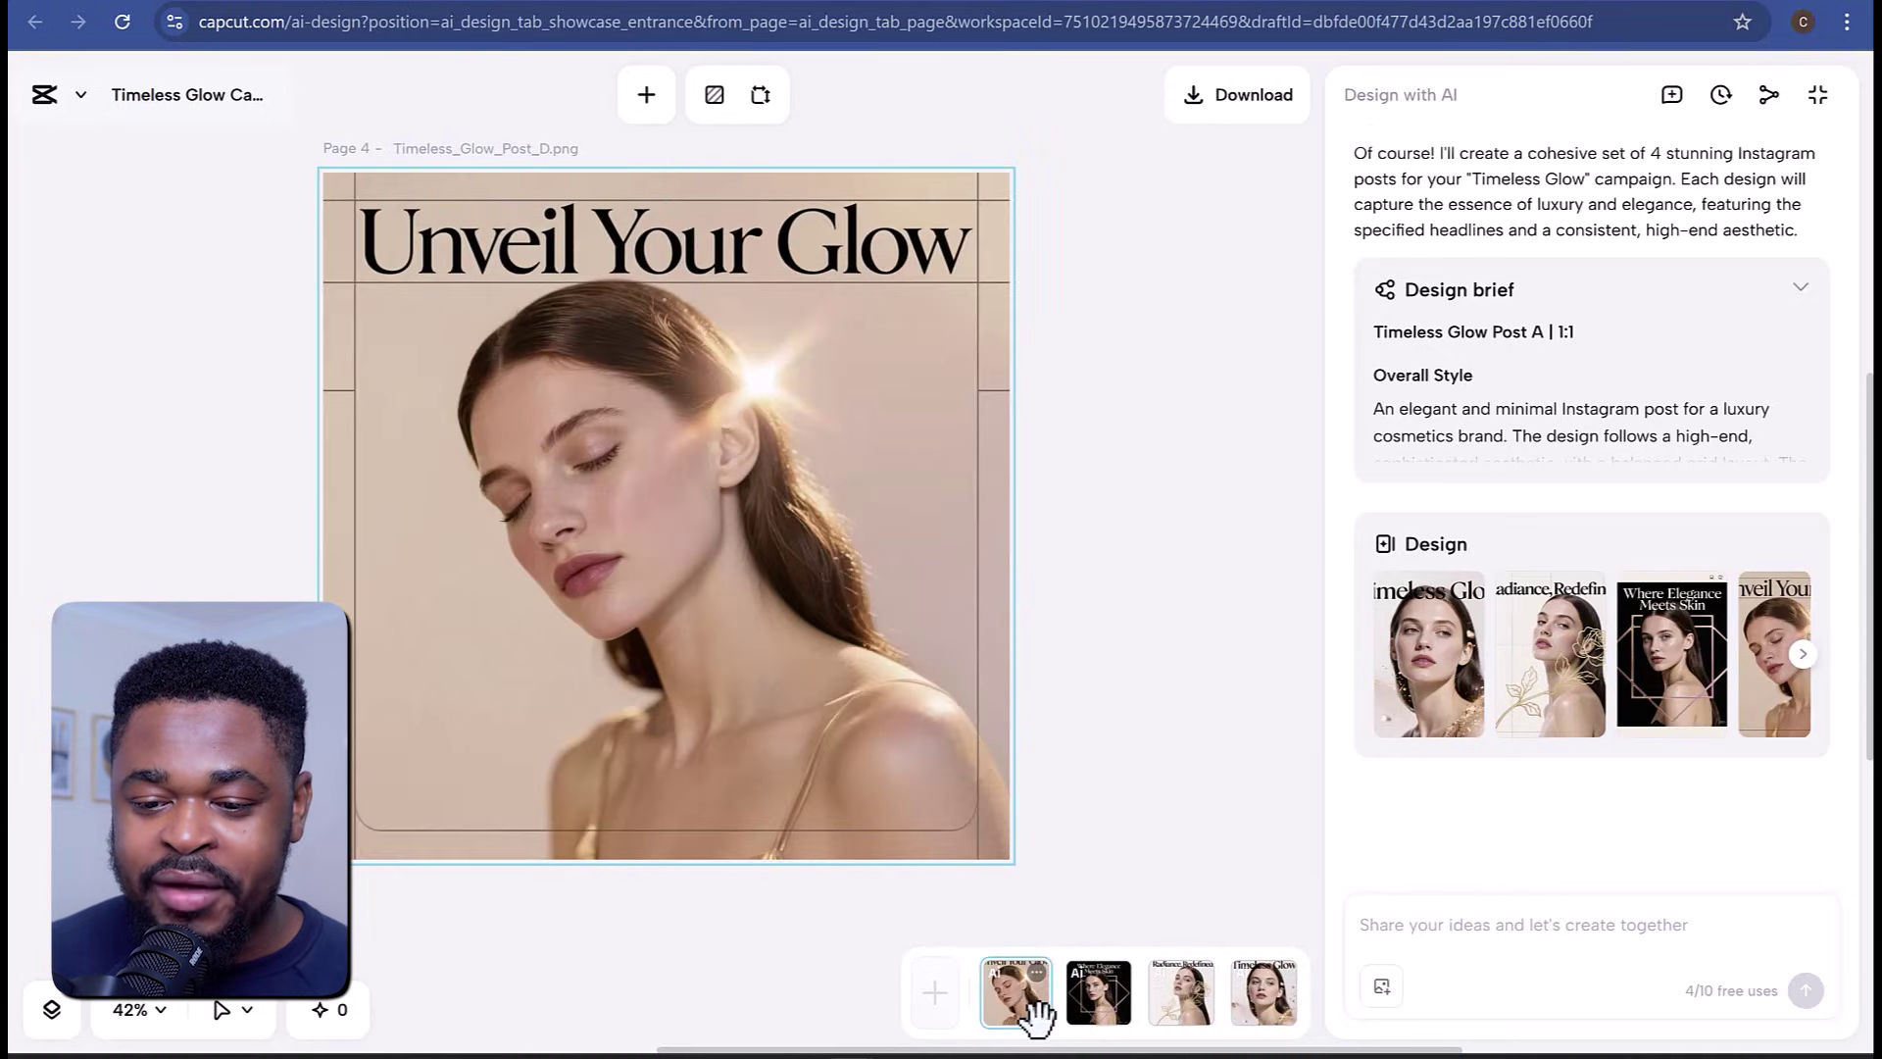
pyautogui.click(1097, 1010)
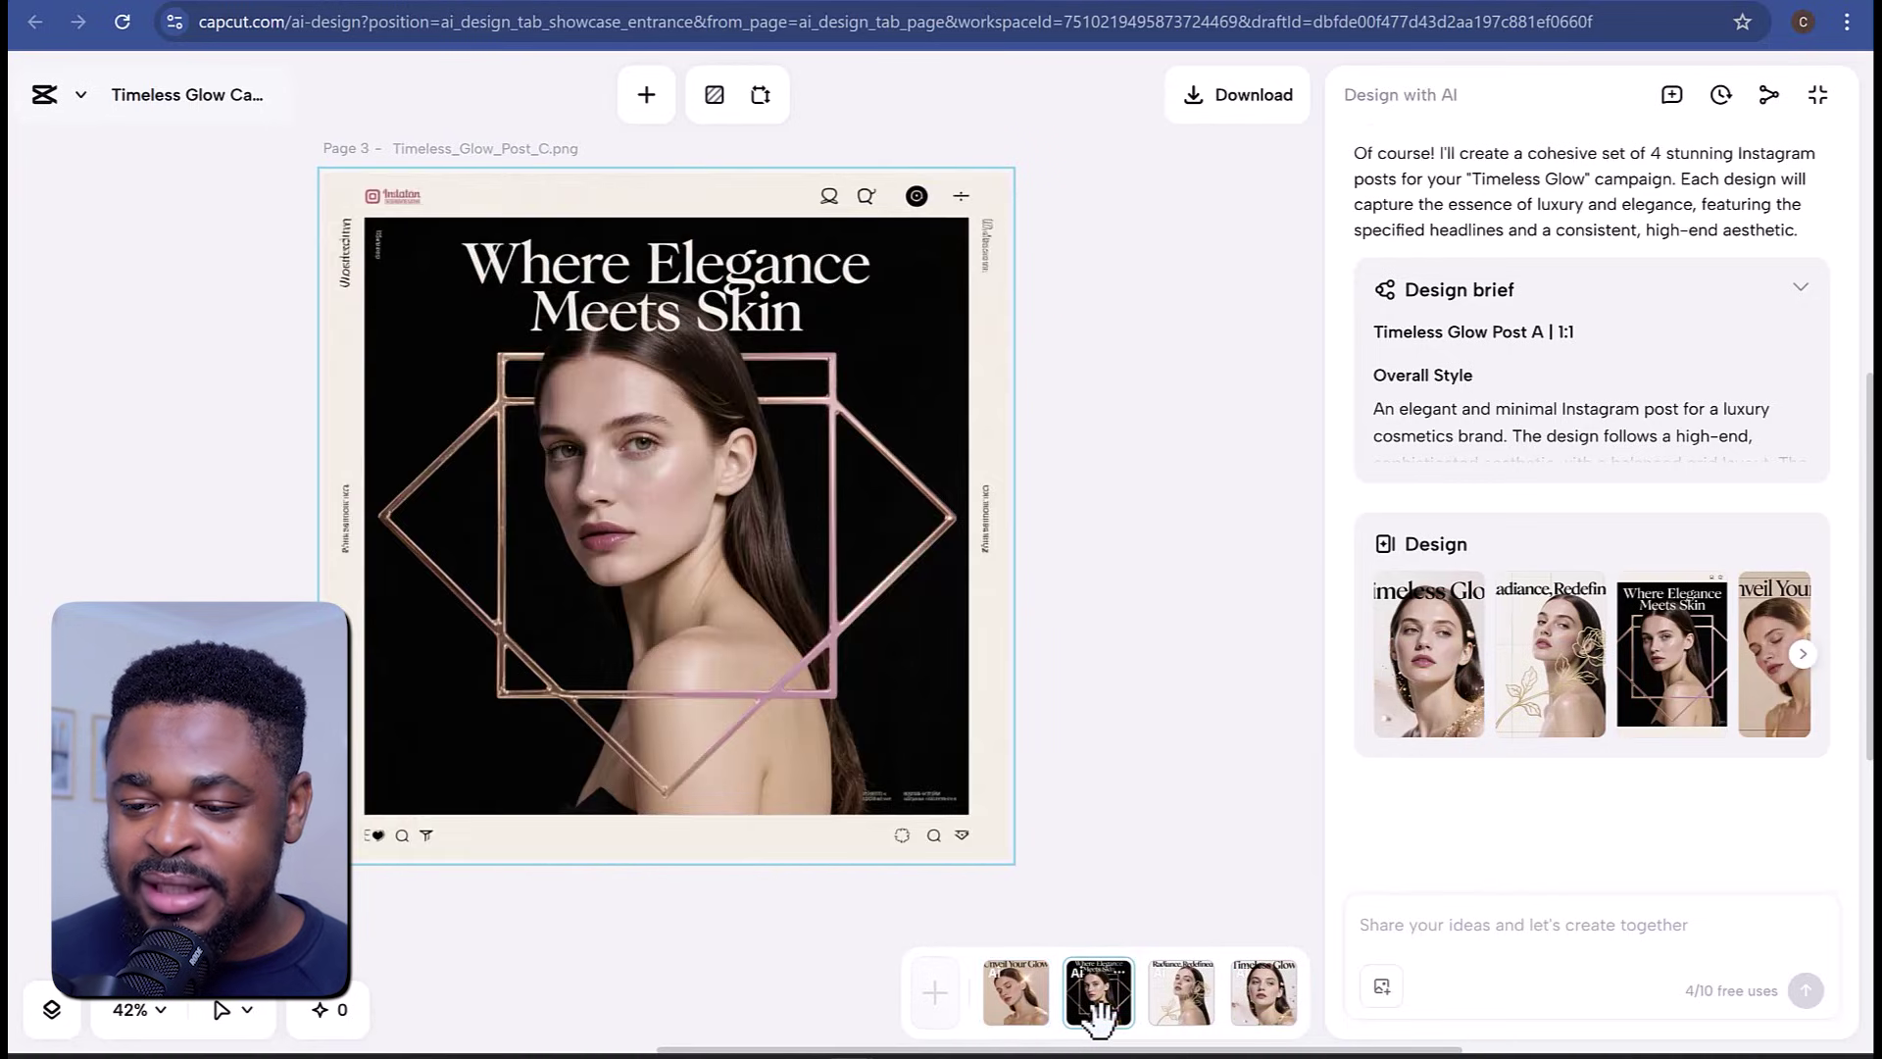
pyautogui.click(1173, 1019)
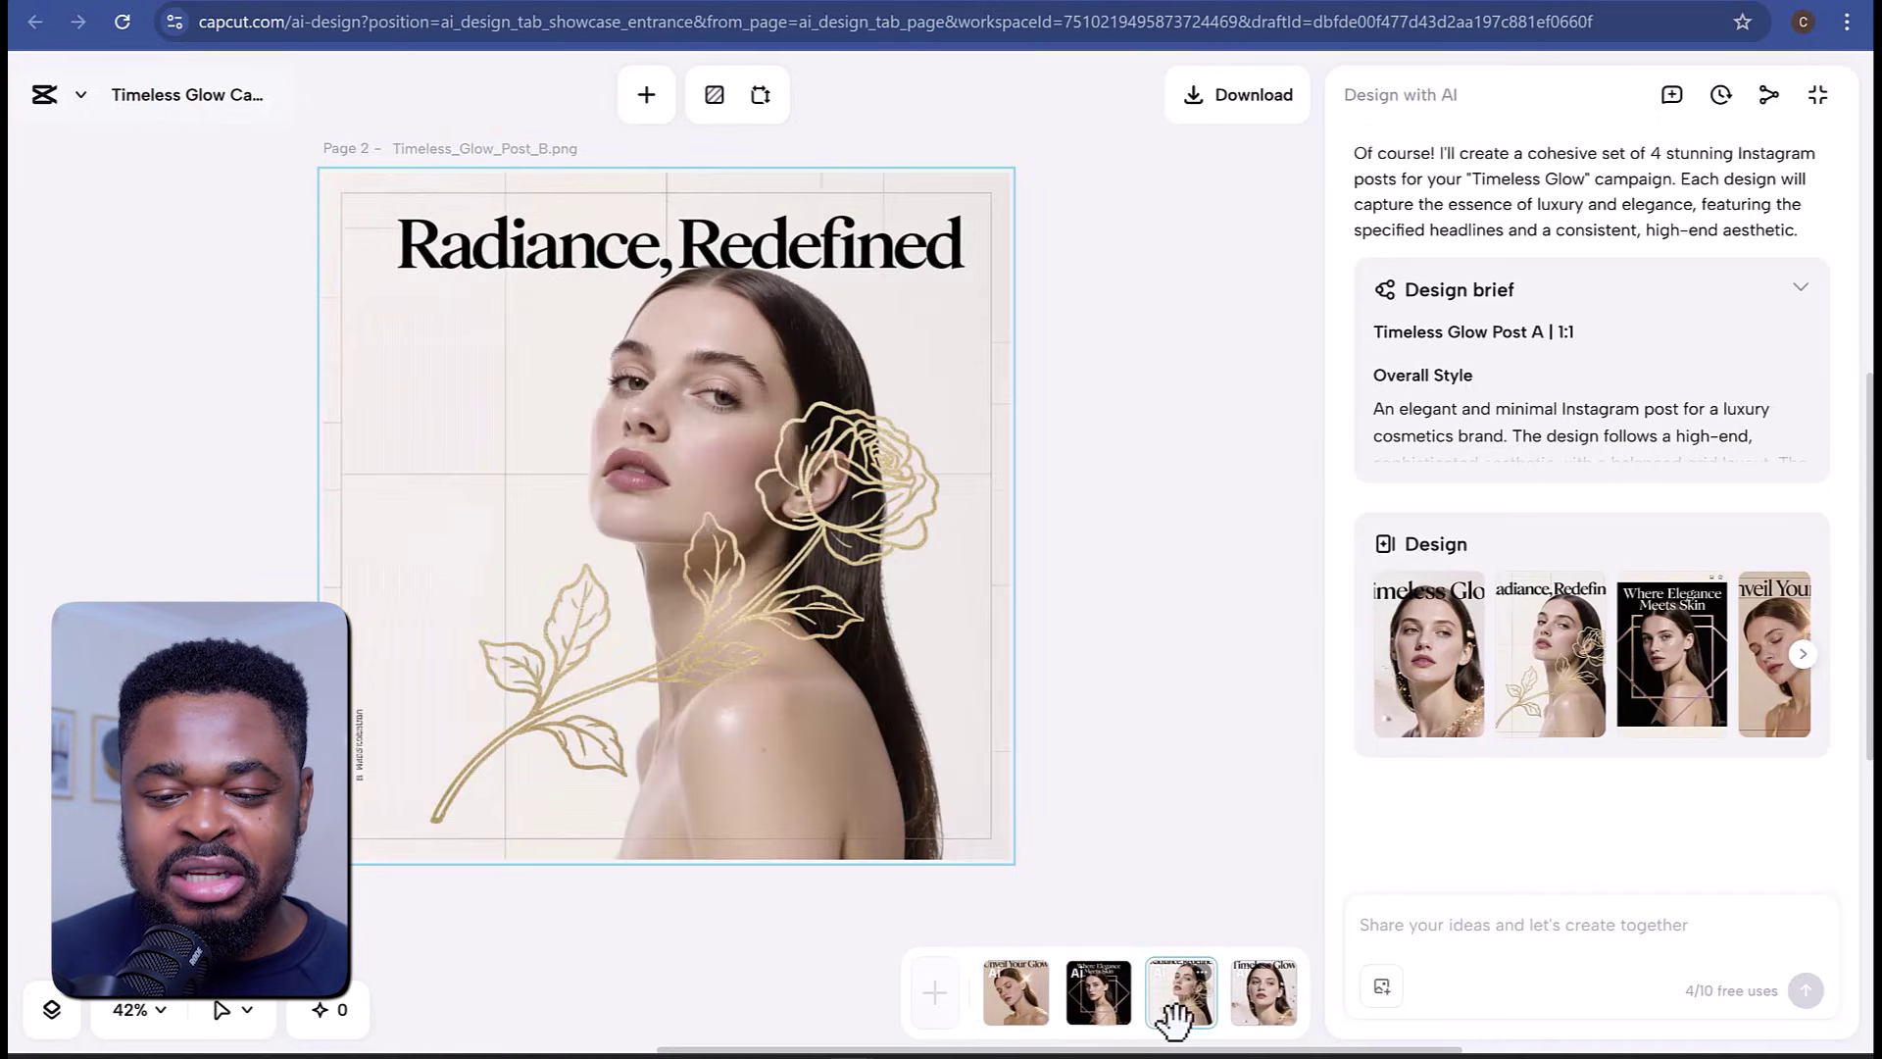
pyautogui.click(1247, 1015)
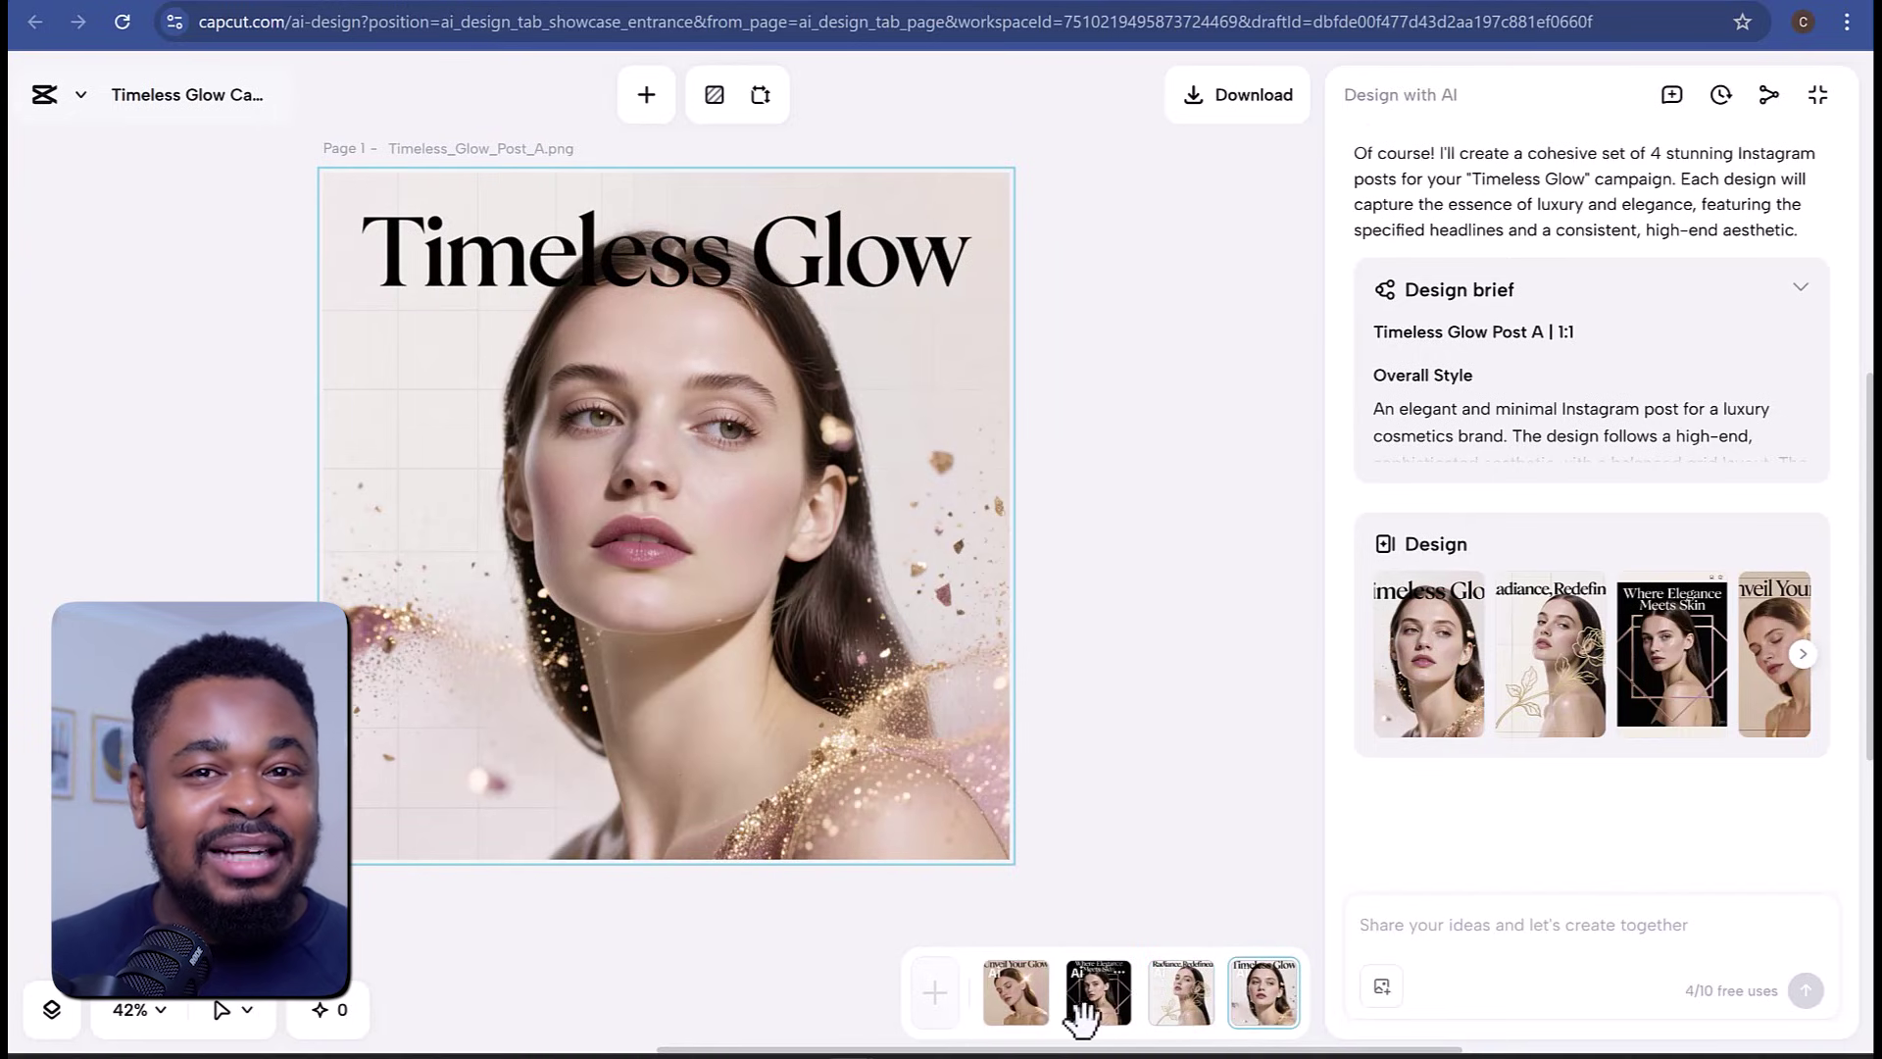
pyautogui.click(1010, 1013)
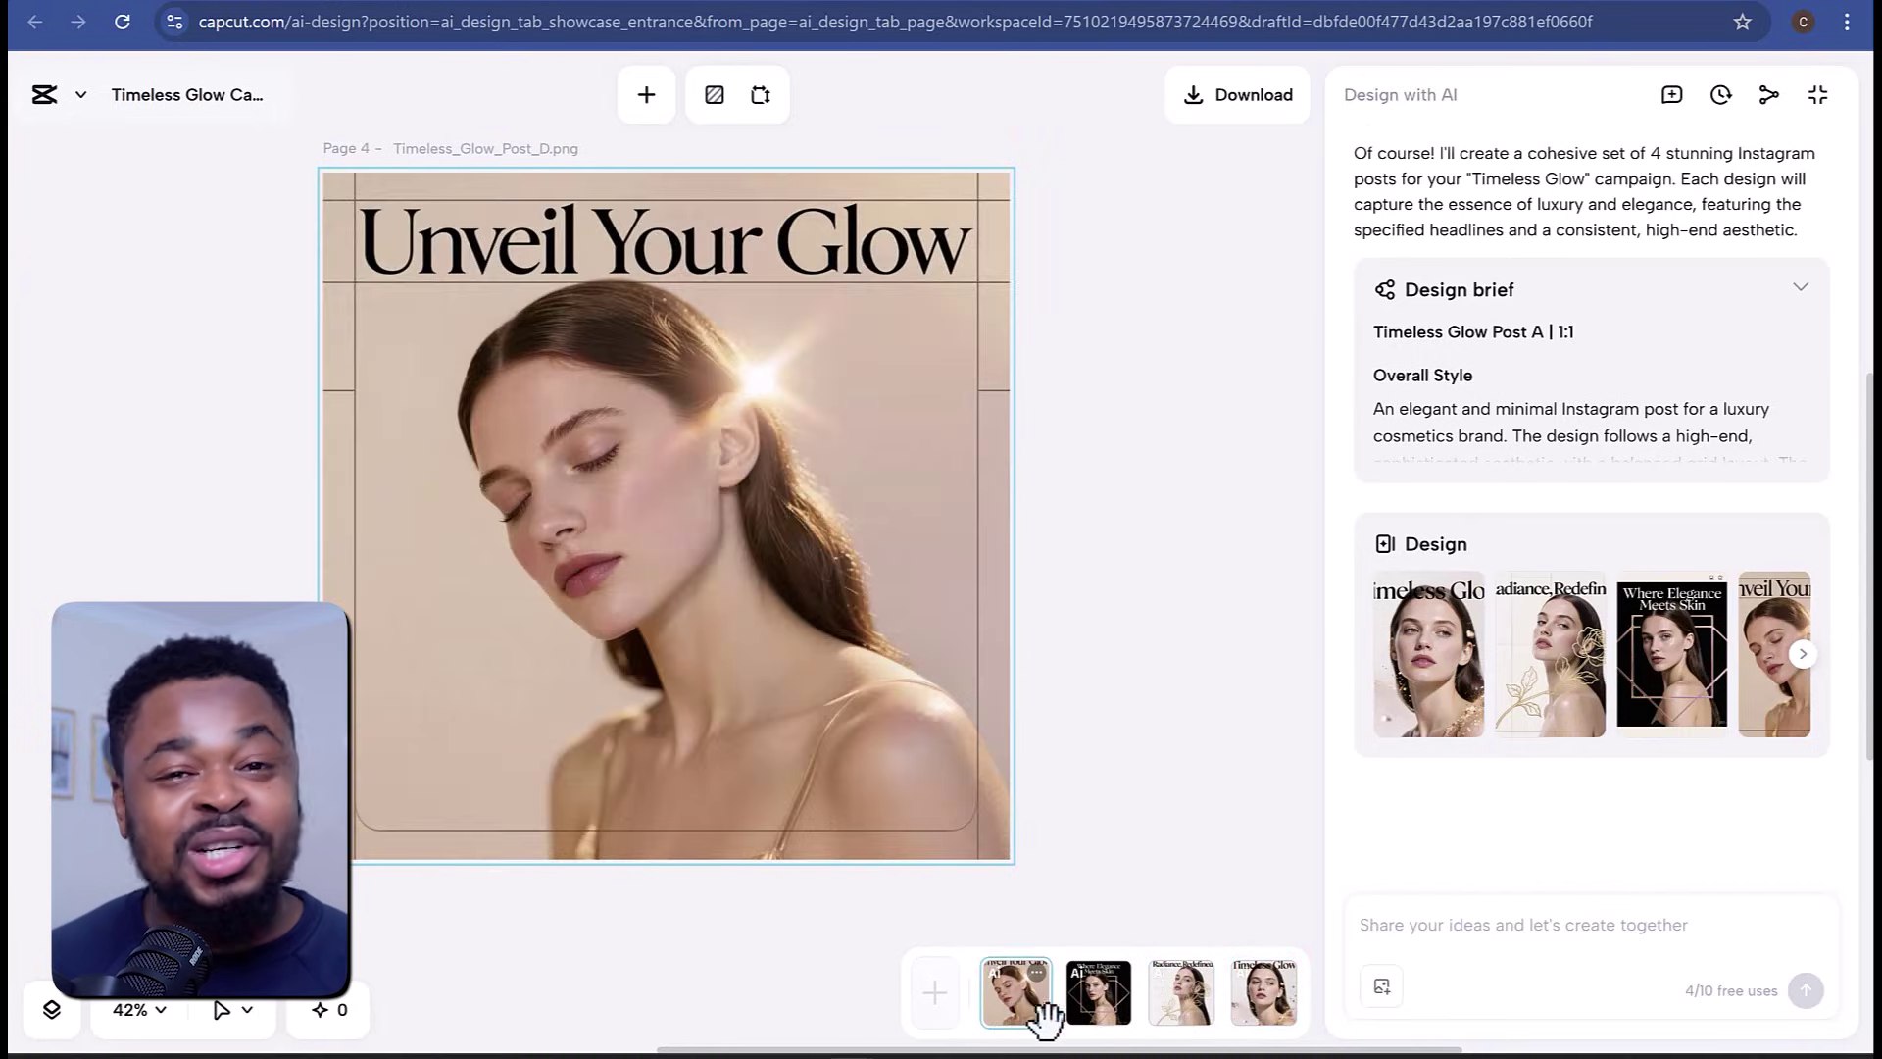
pyautogui.click(1094, 1019)
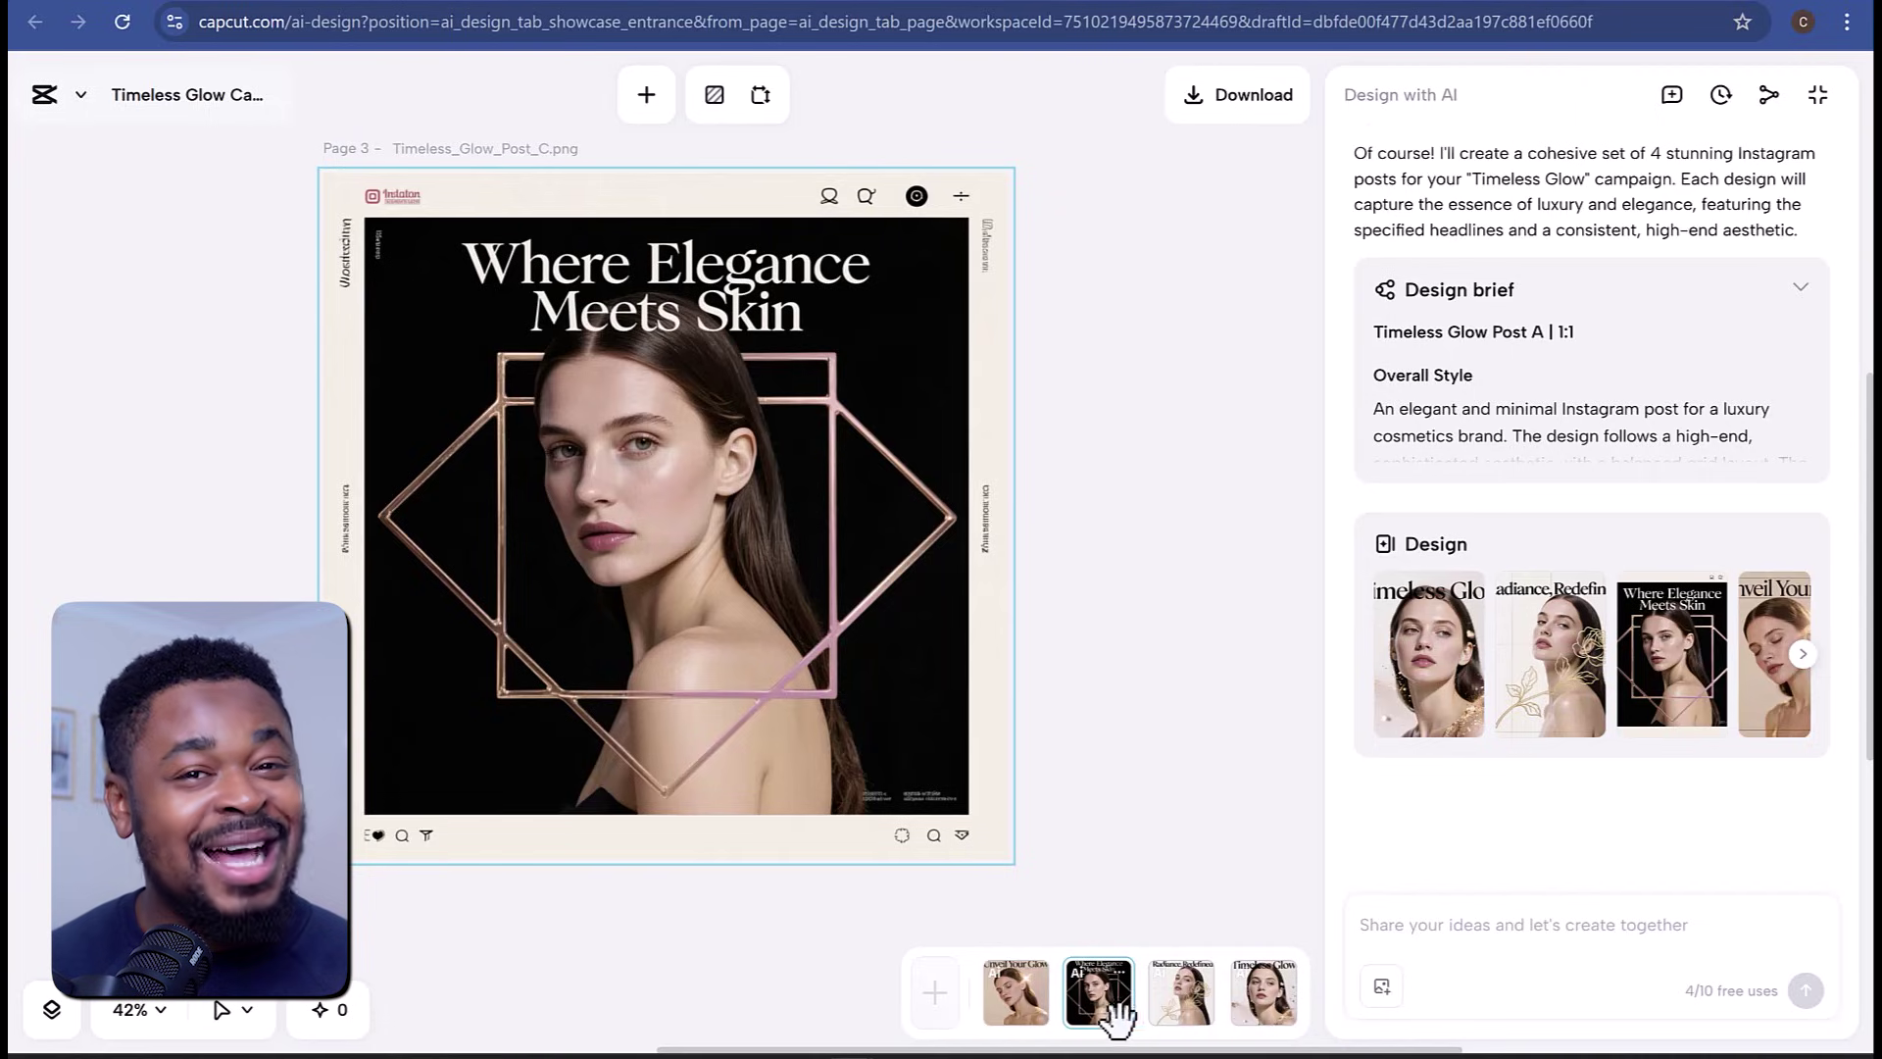
pyautogui.click(1180, 1012)
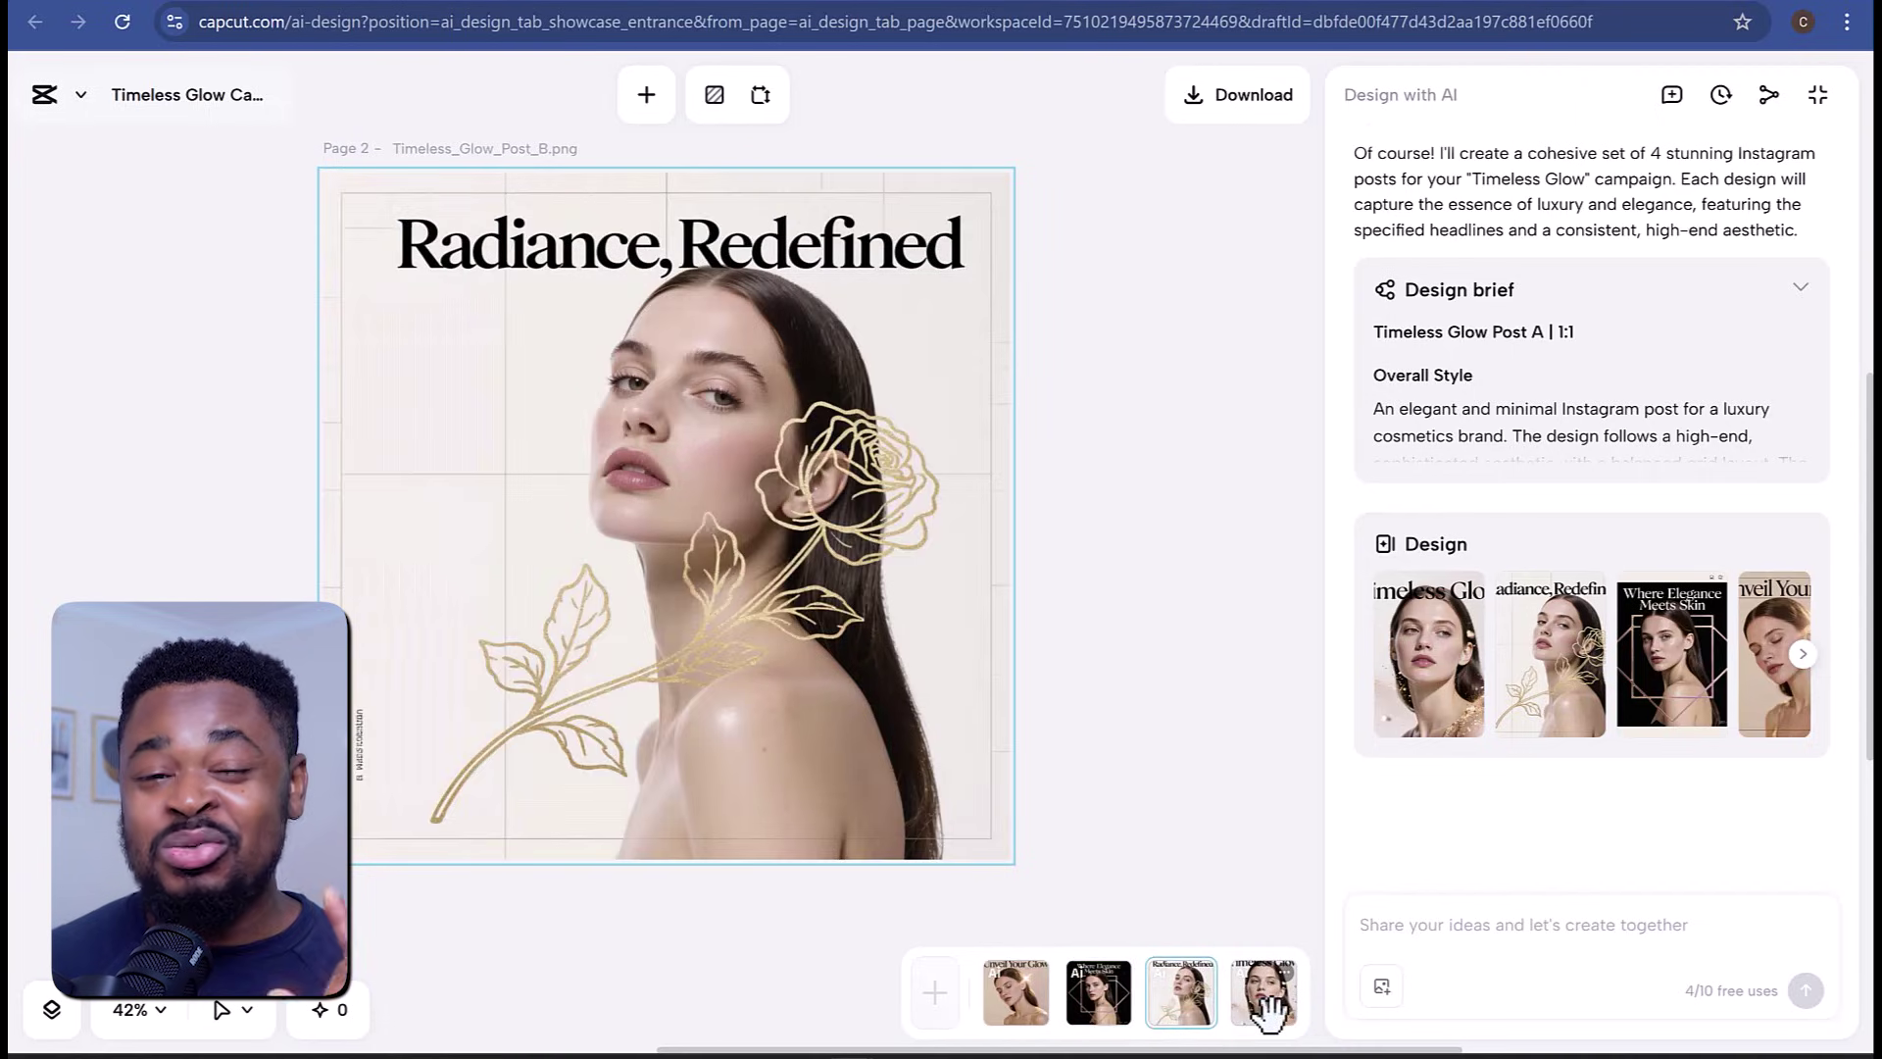
pyautogui.click(1258, 1005)
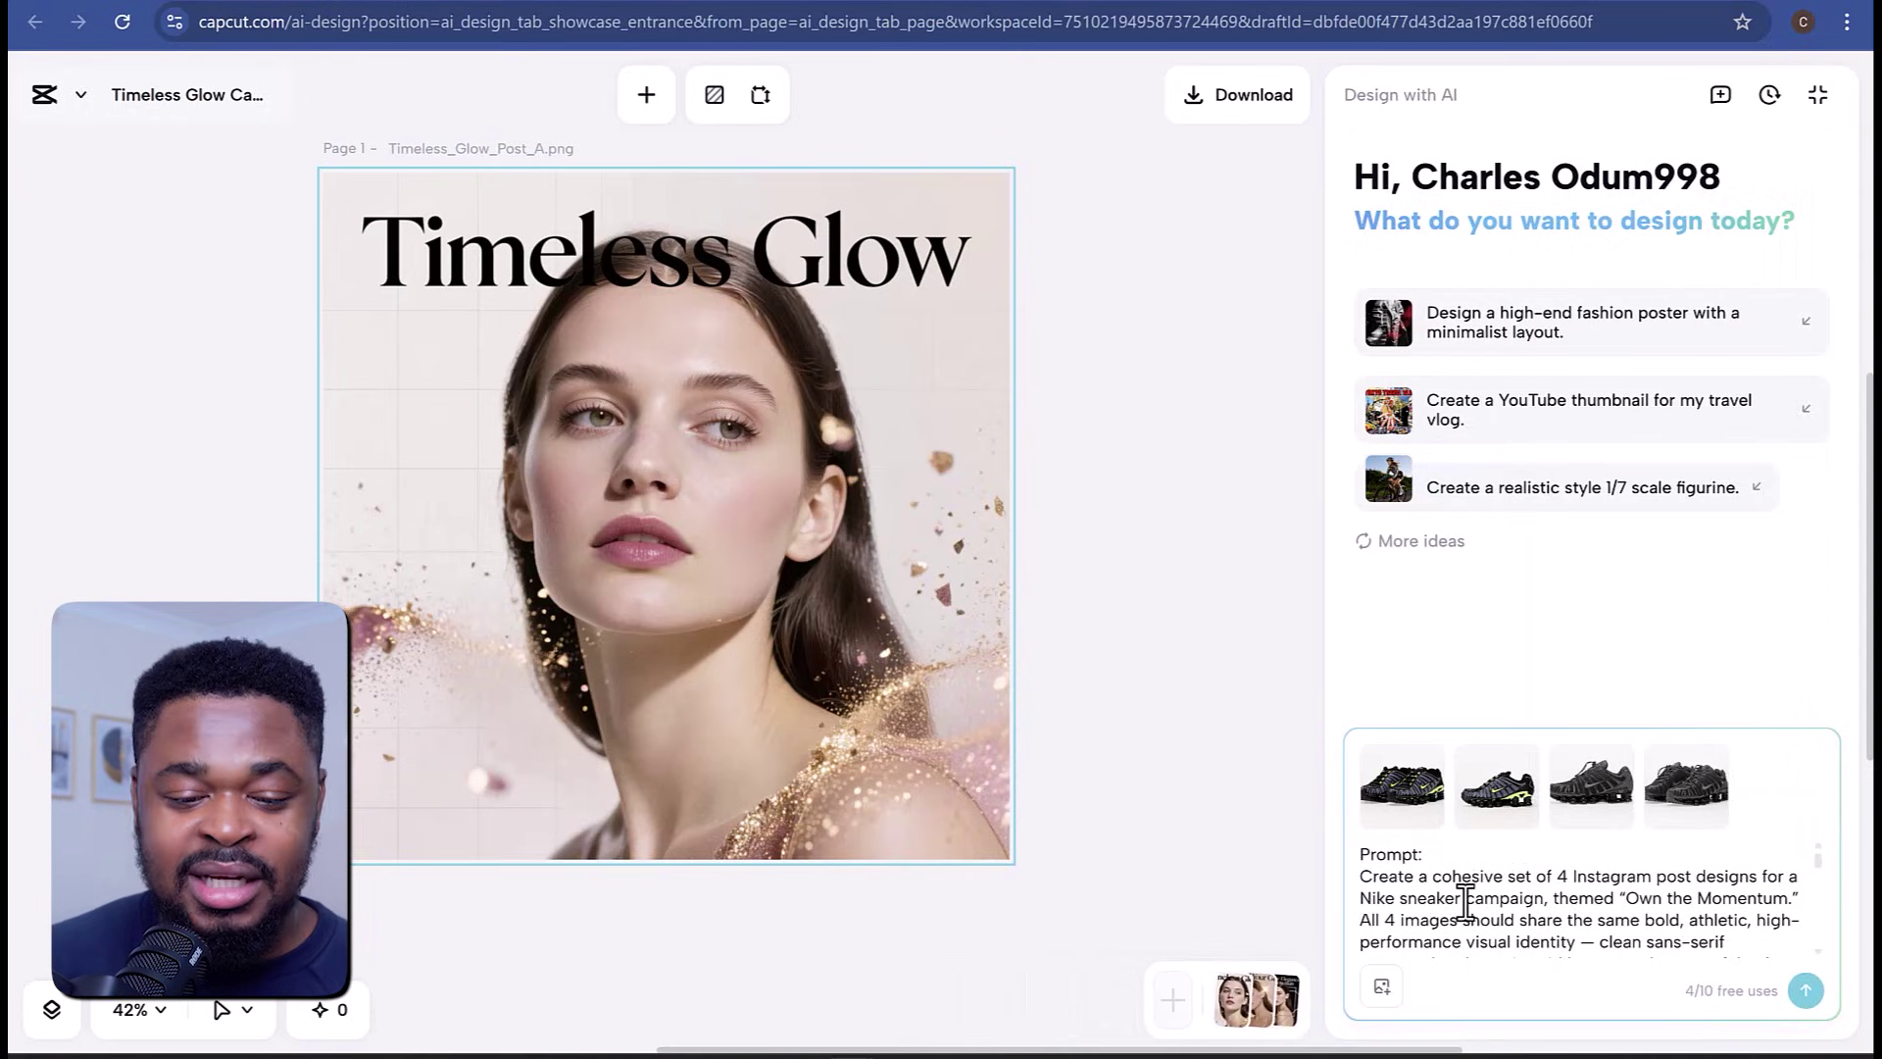
# Review the Nike "Own the Momentum" sneaker campaign prompt, set its output format ratio to 9:16 and send it.
pyautogui.scroll(-2, 1720, 933)
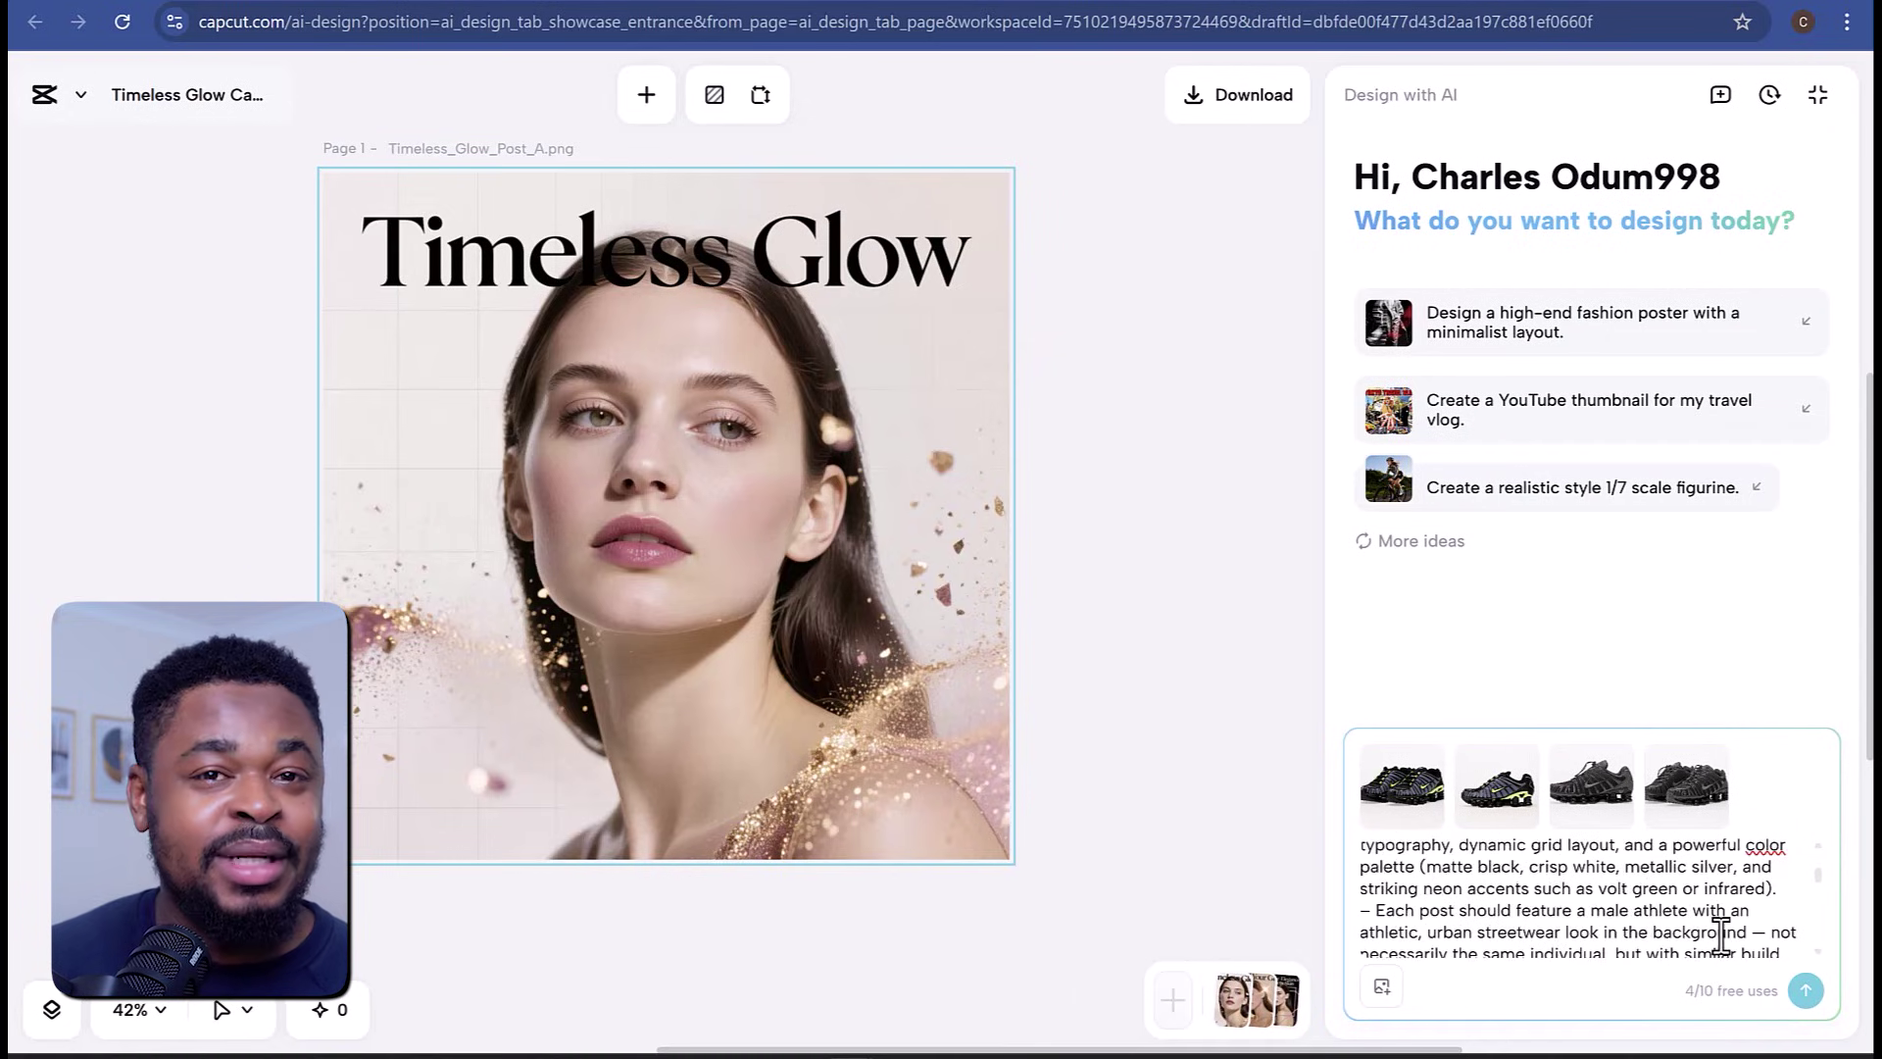
pyautogui.scroll(-8, 1721, 933)
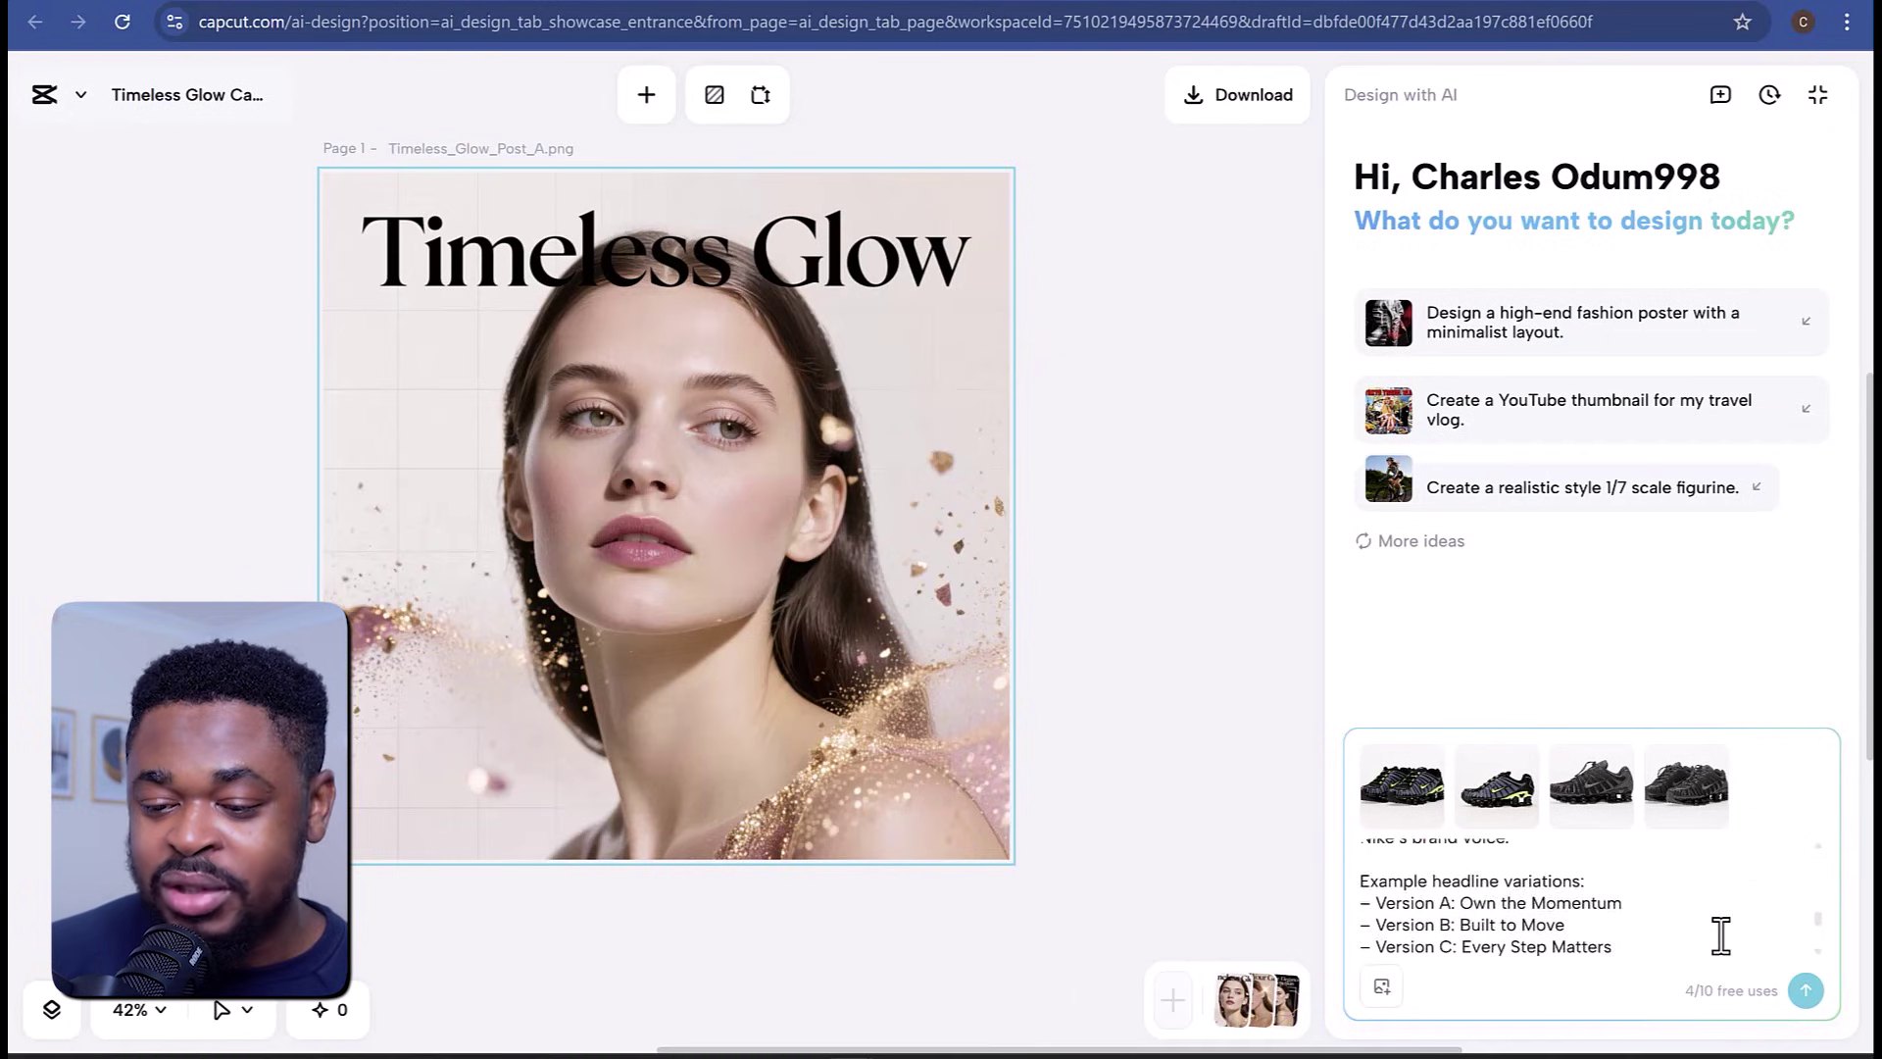
pyautogui.scroll(3, 1720, 934)
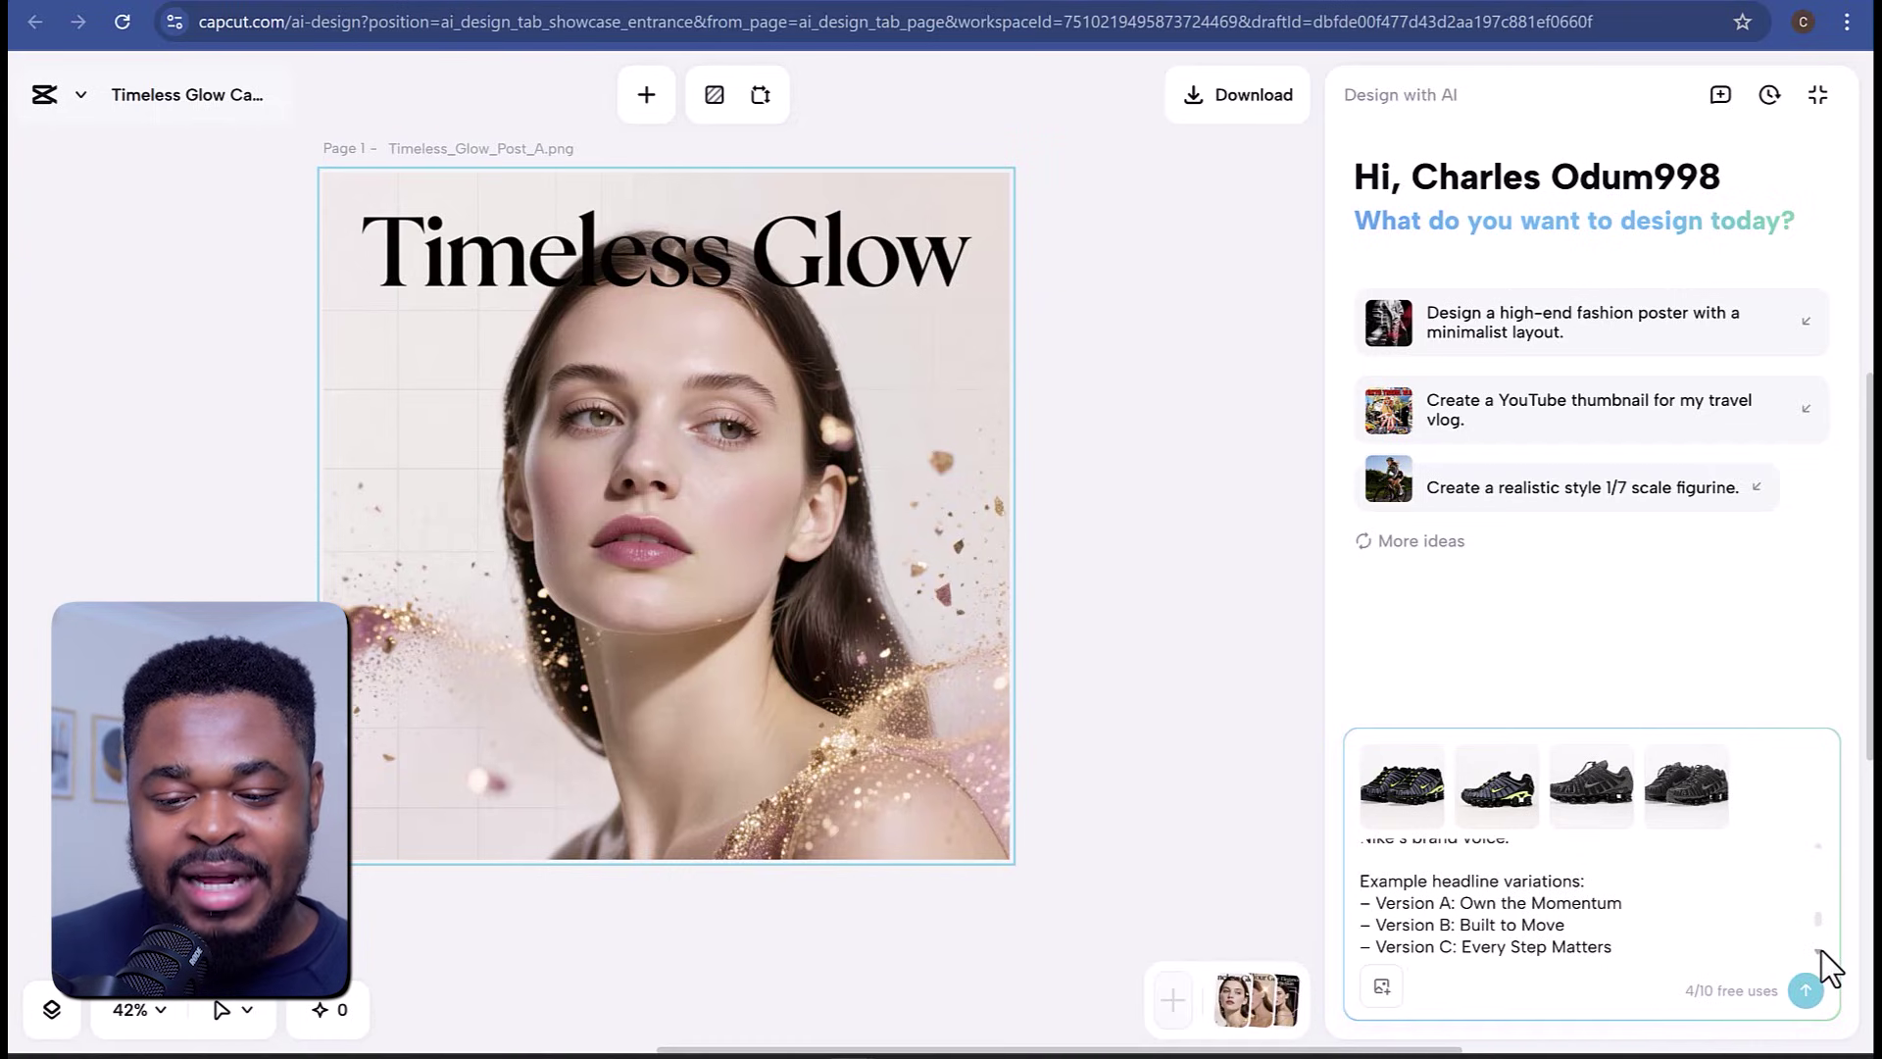
pyautogui.scroll(-1, 1821, 950)
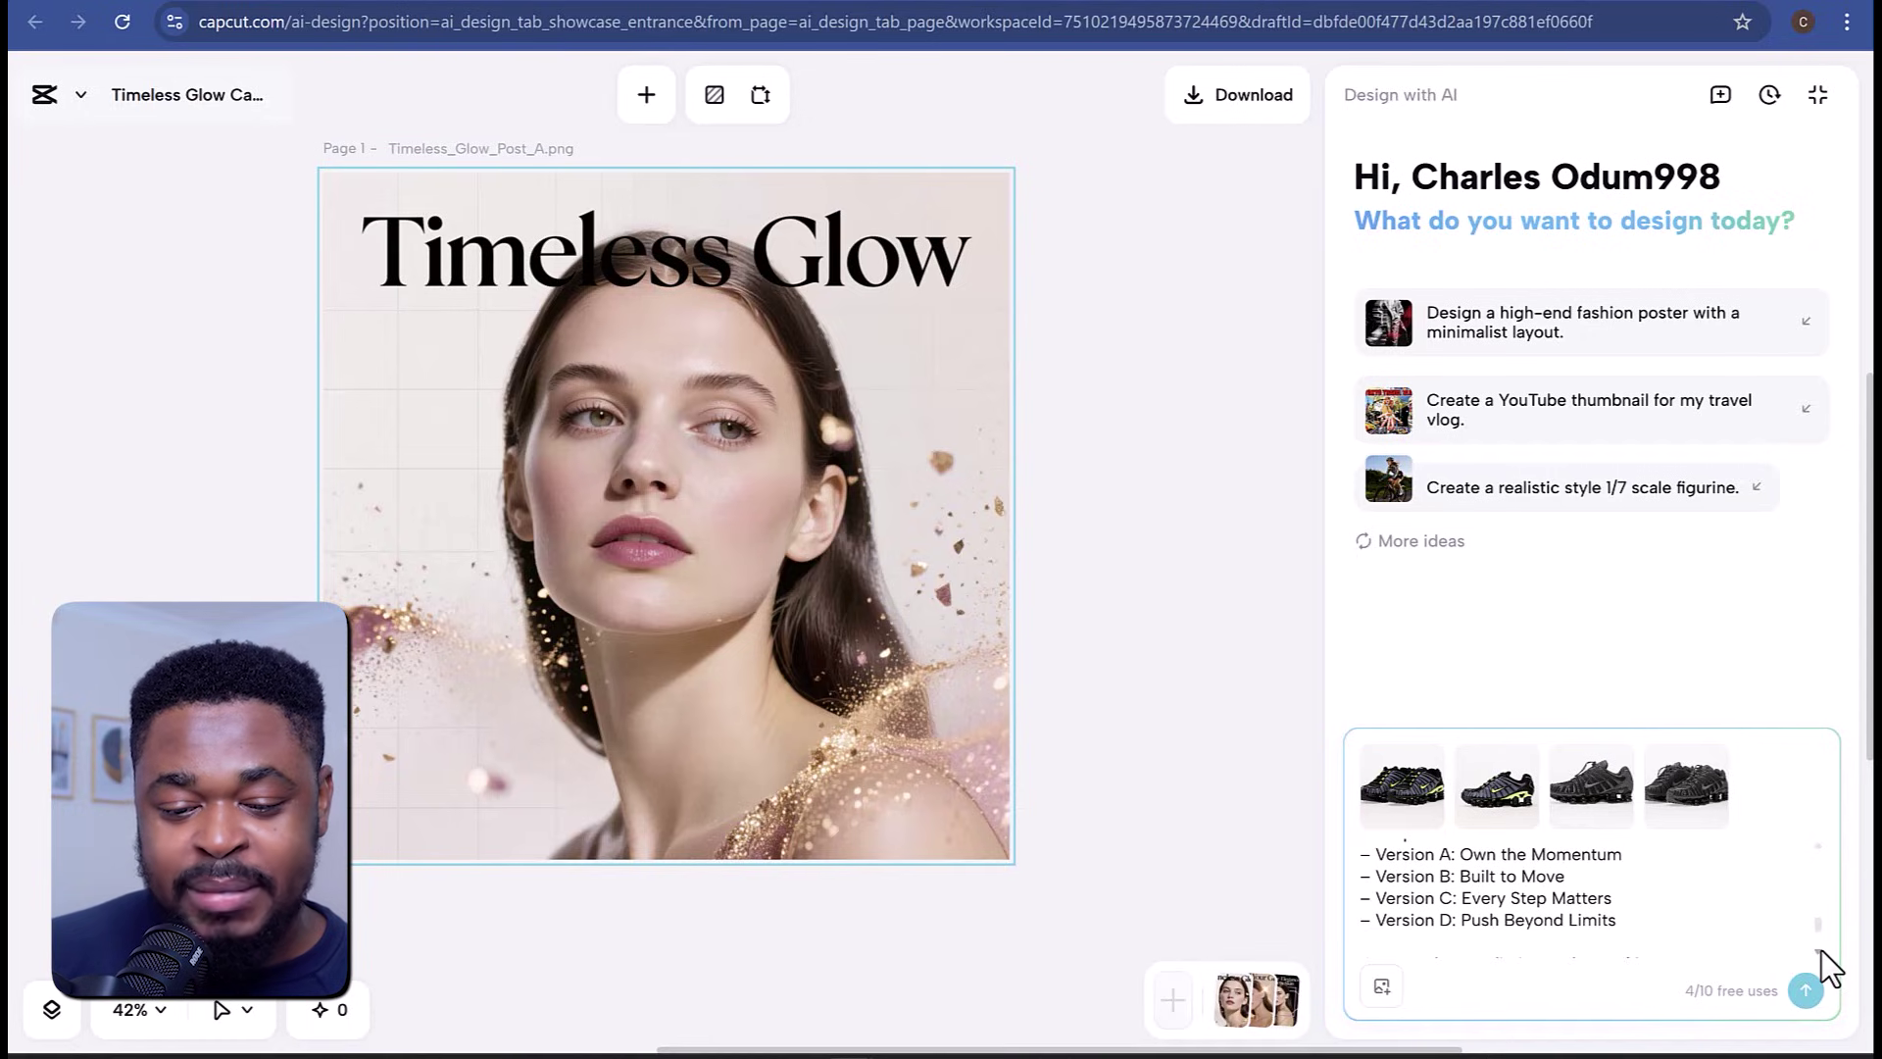
pyautogui.scroll(-2, 1821, 949)
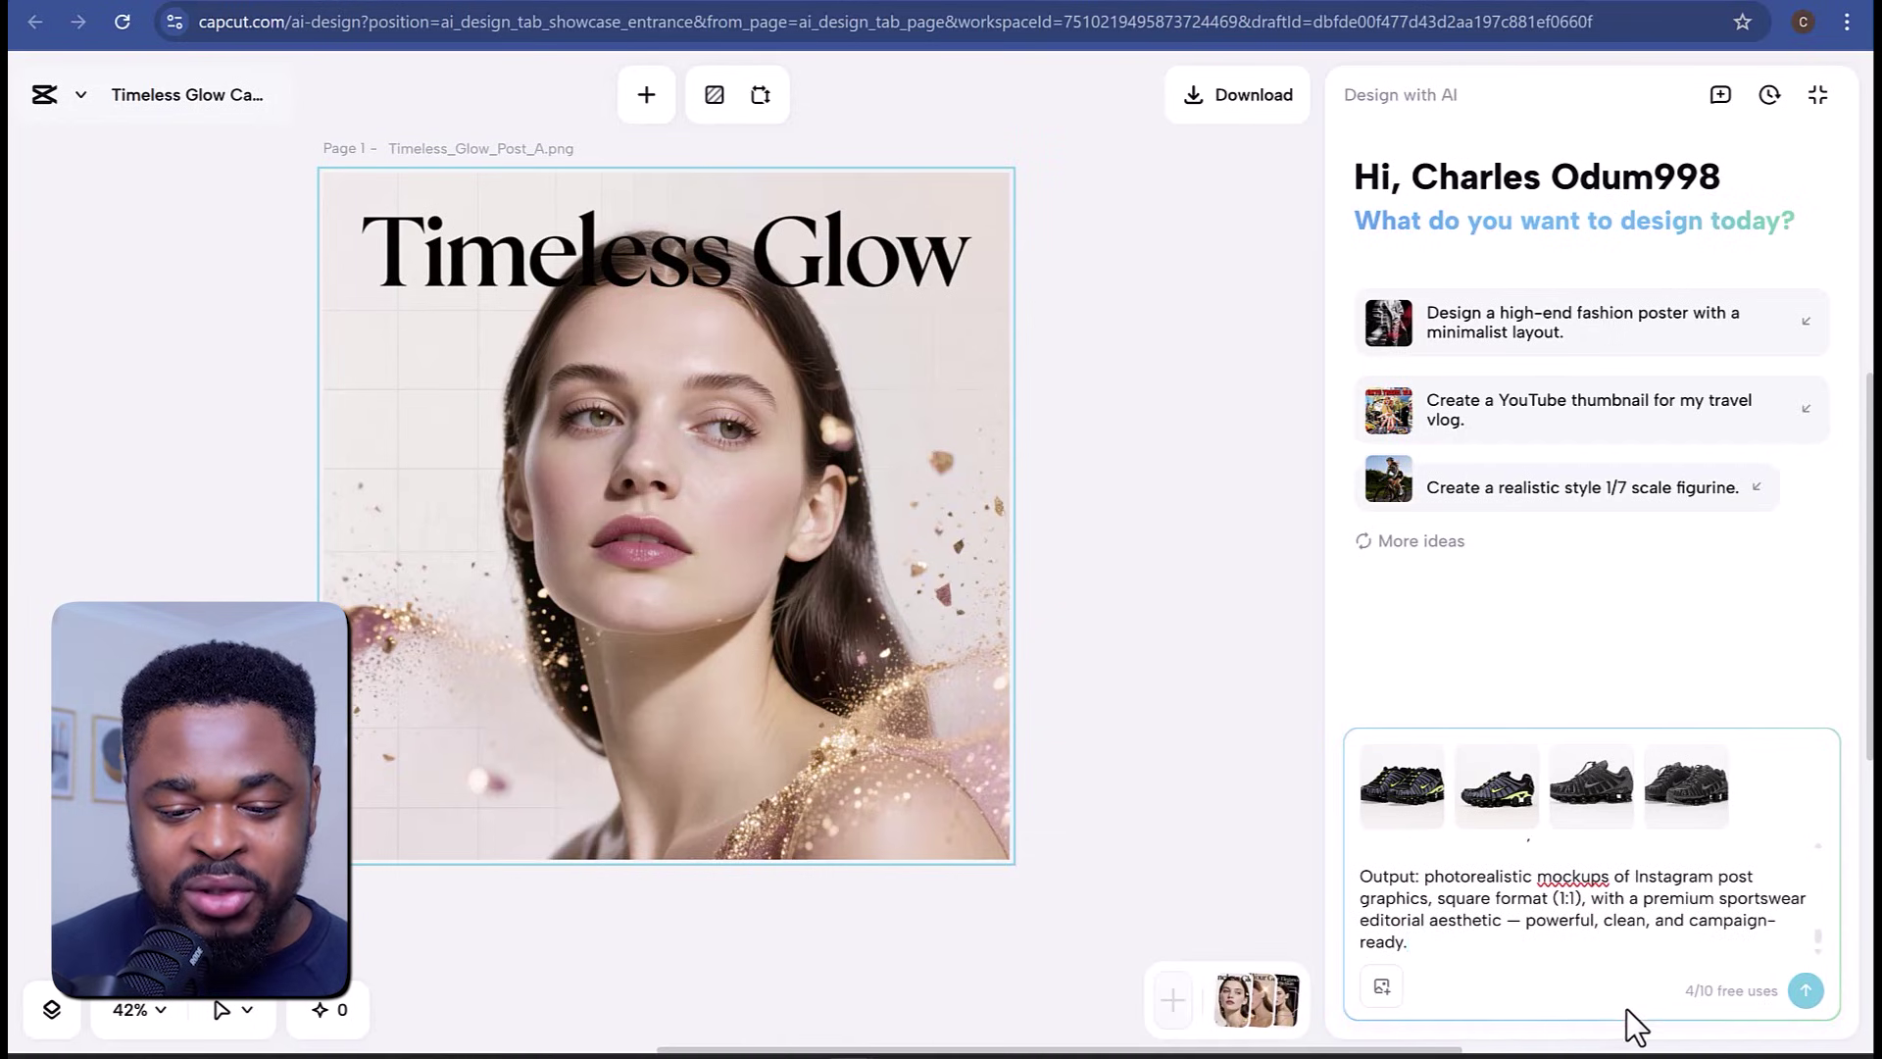
pyautogui.doubleClick(1562, 898)
pyautogui.write('9')
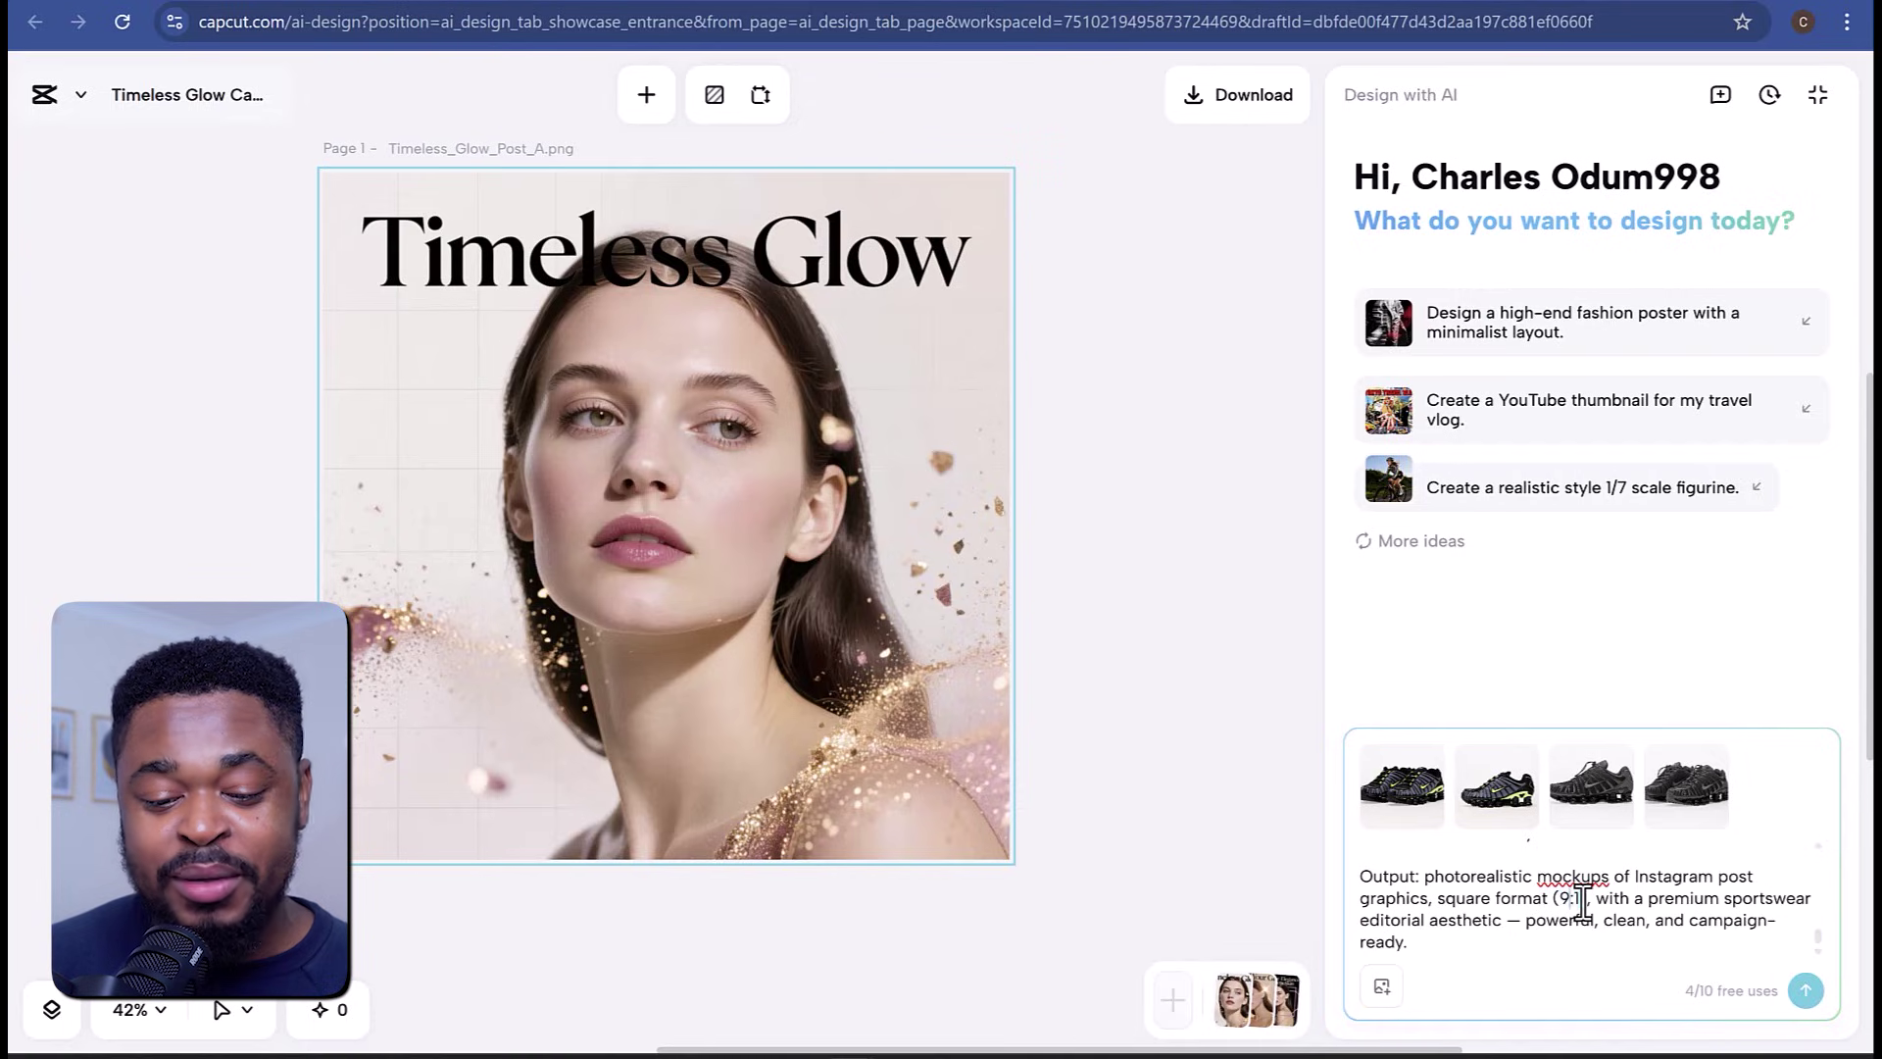
pyautogui.write('6')
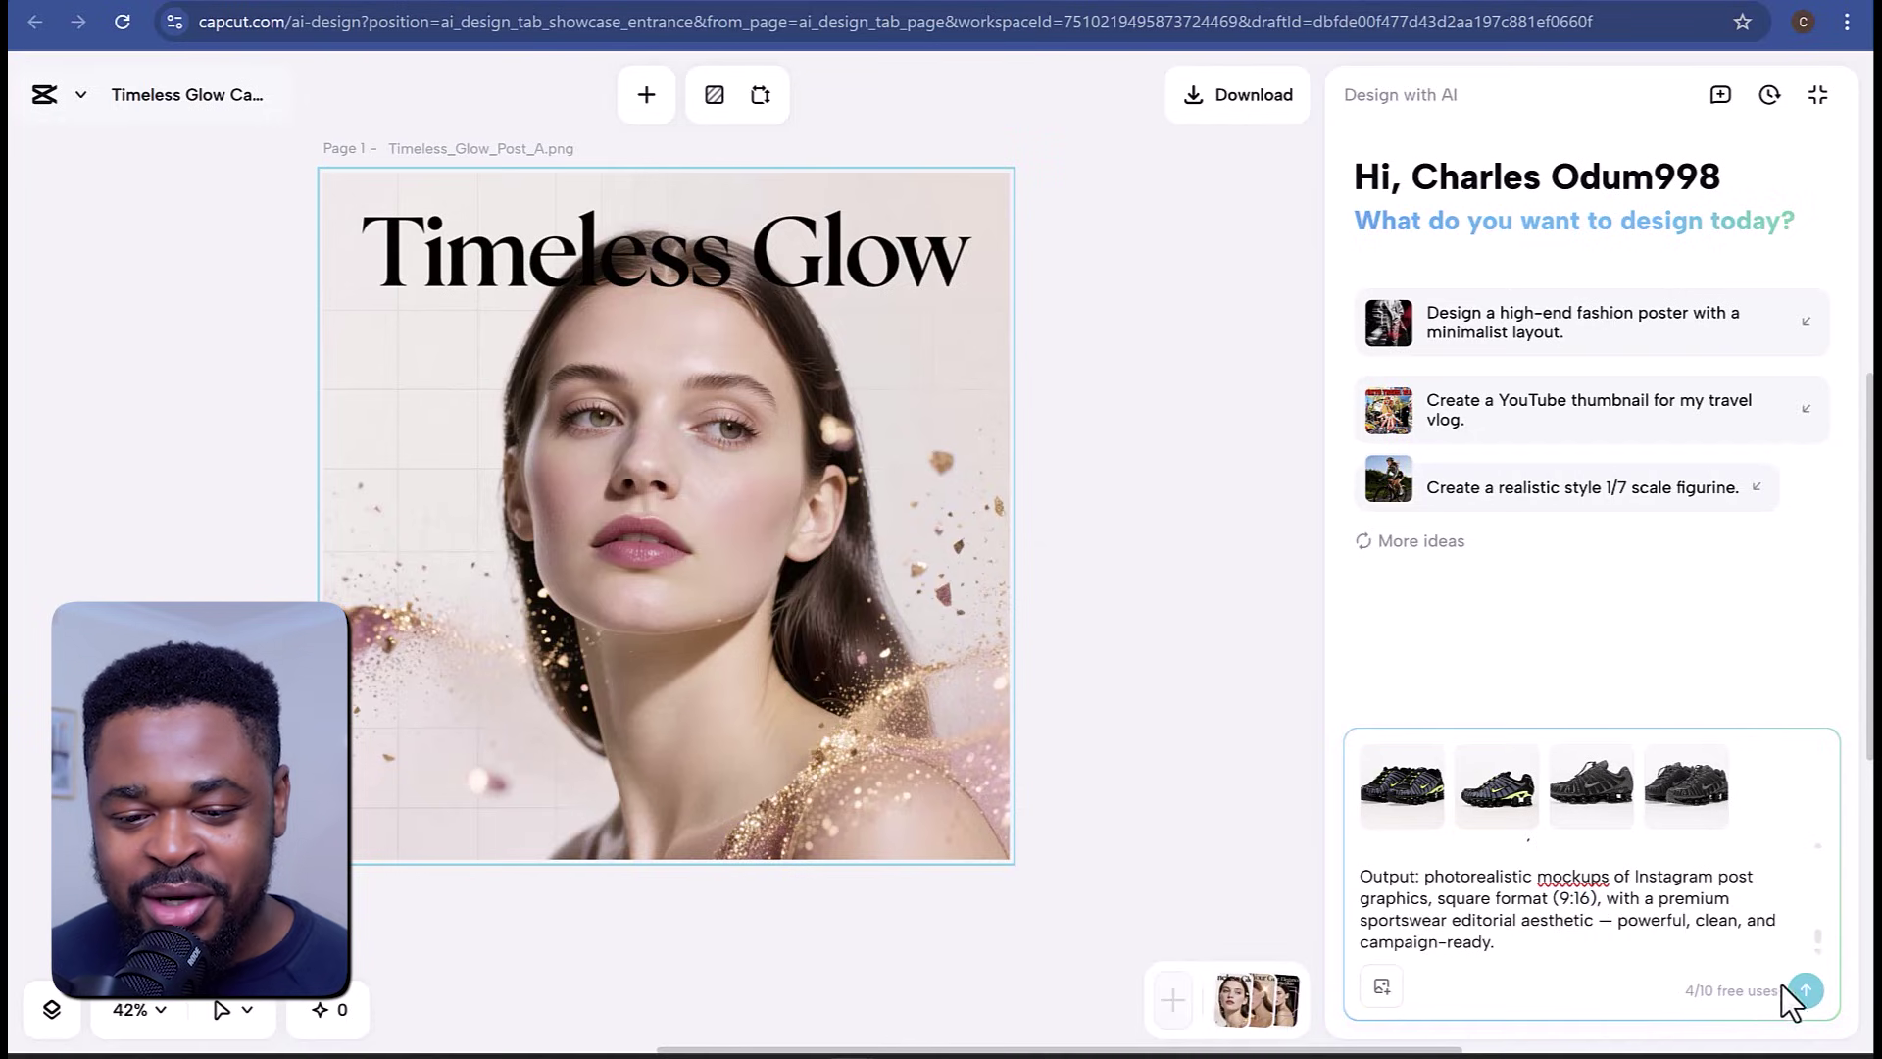
pyautogui.click(1806, 992)
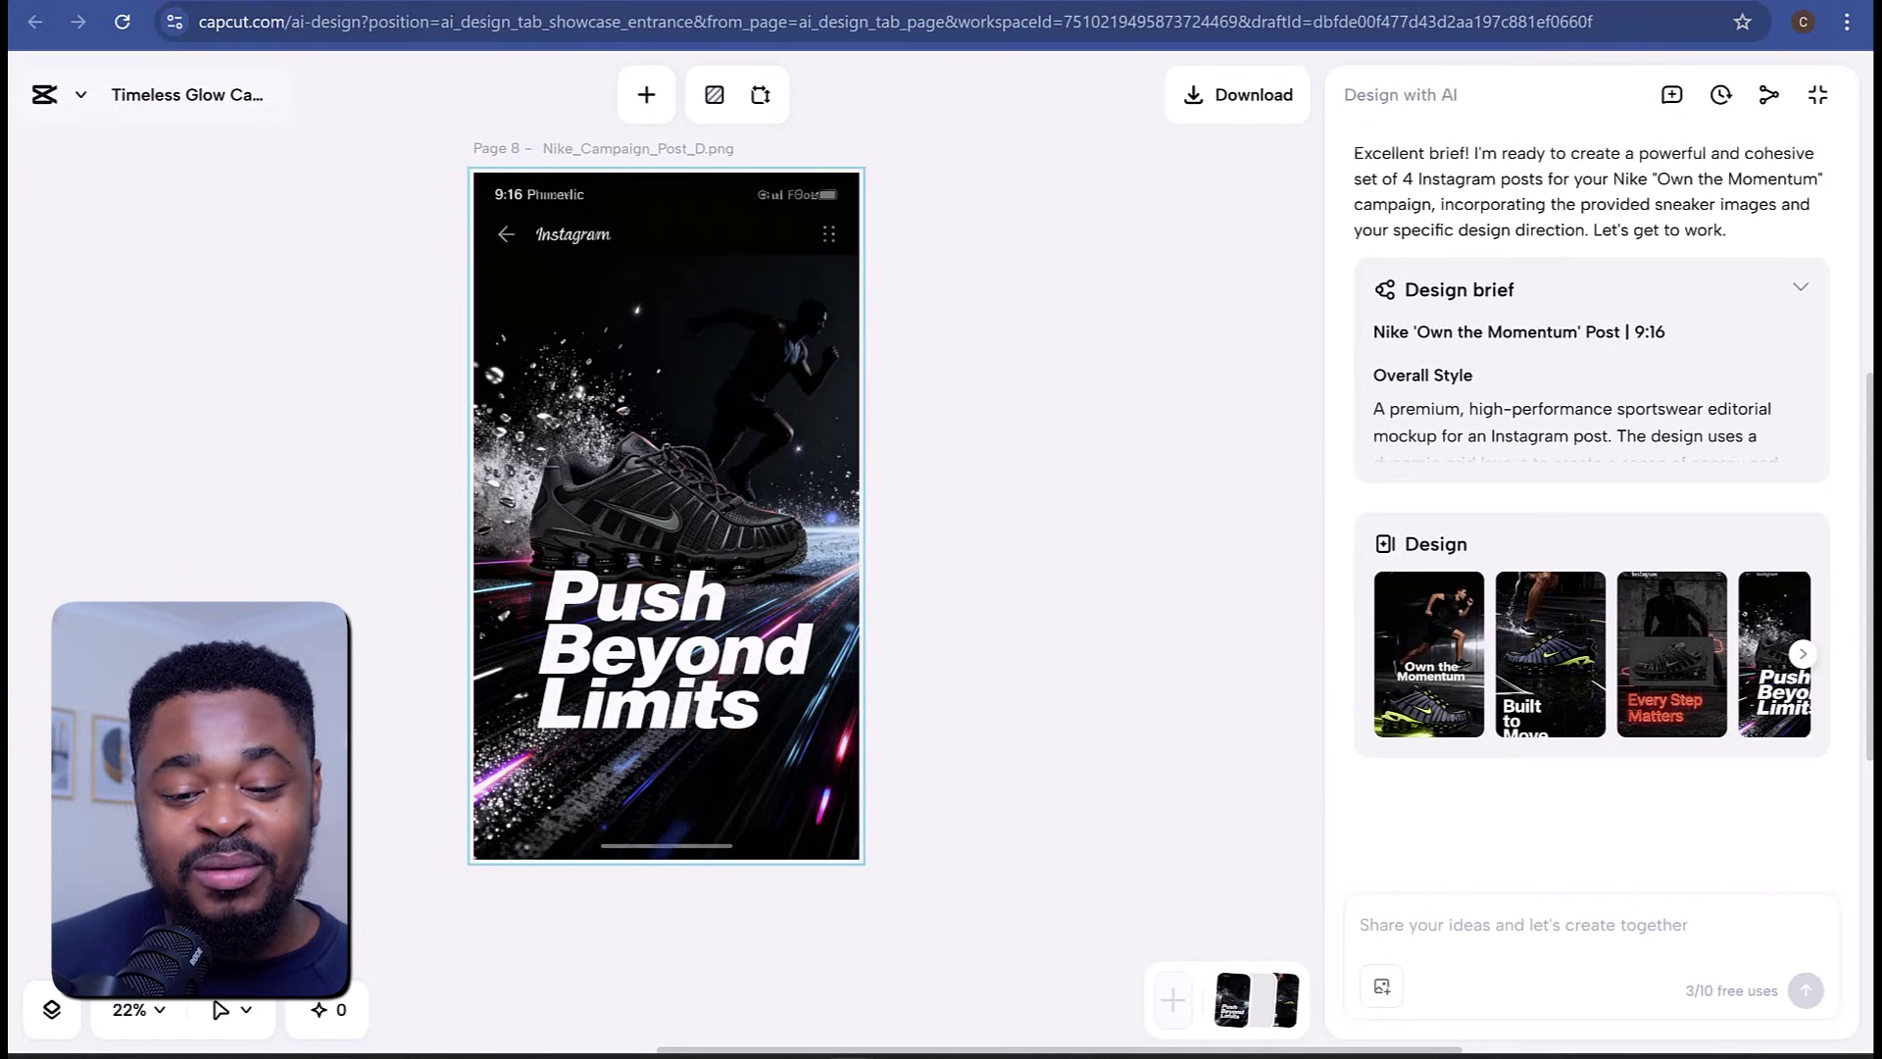
# Look through the generated Nike campaign posts one by one at full size.
pyautogui.click(1226, 999)
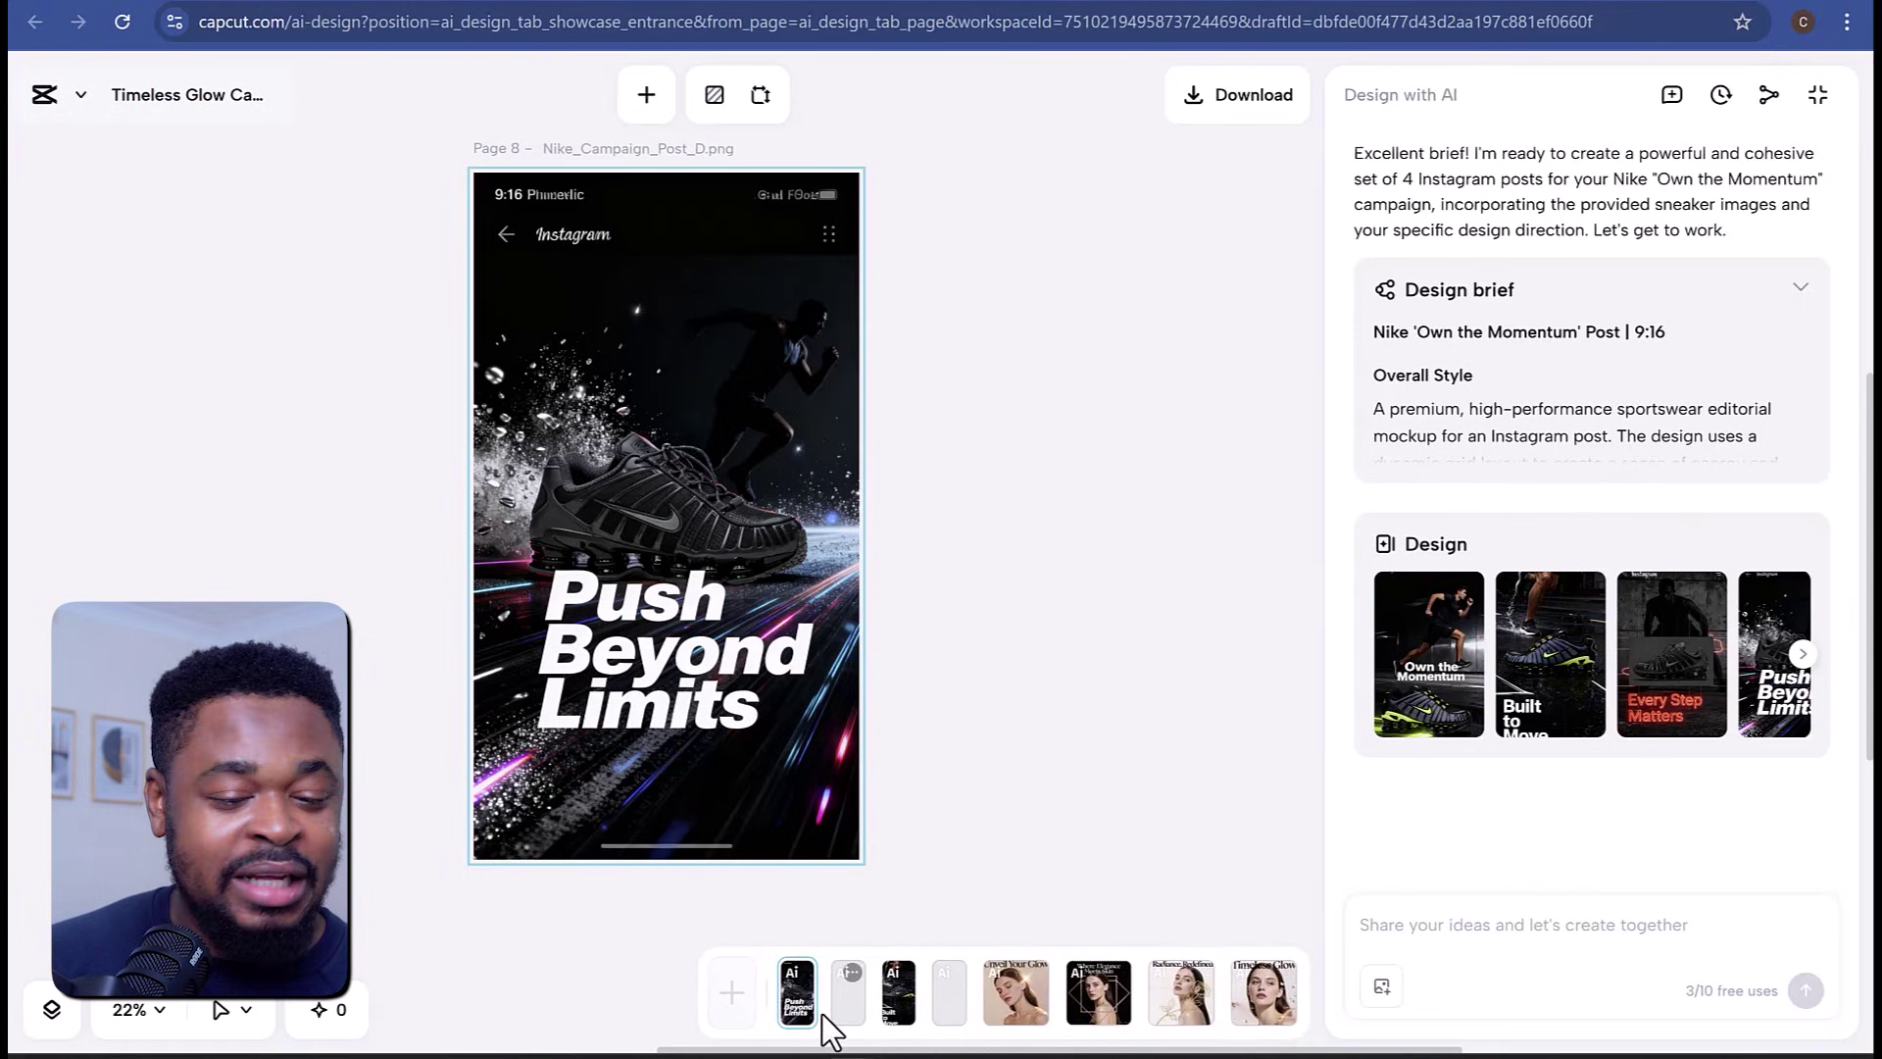
pyautogui.click(849, 1000)
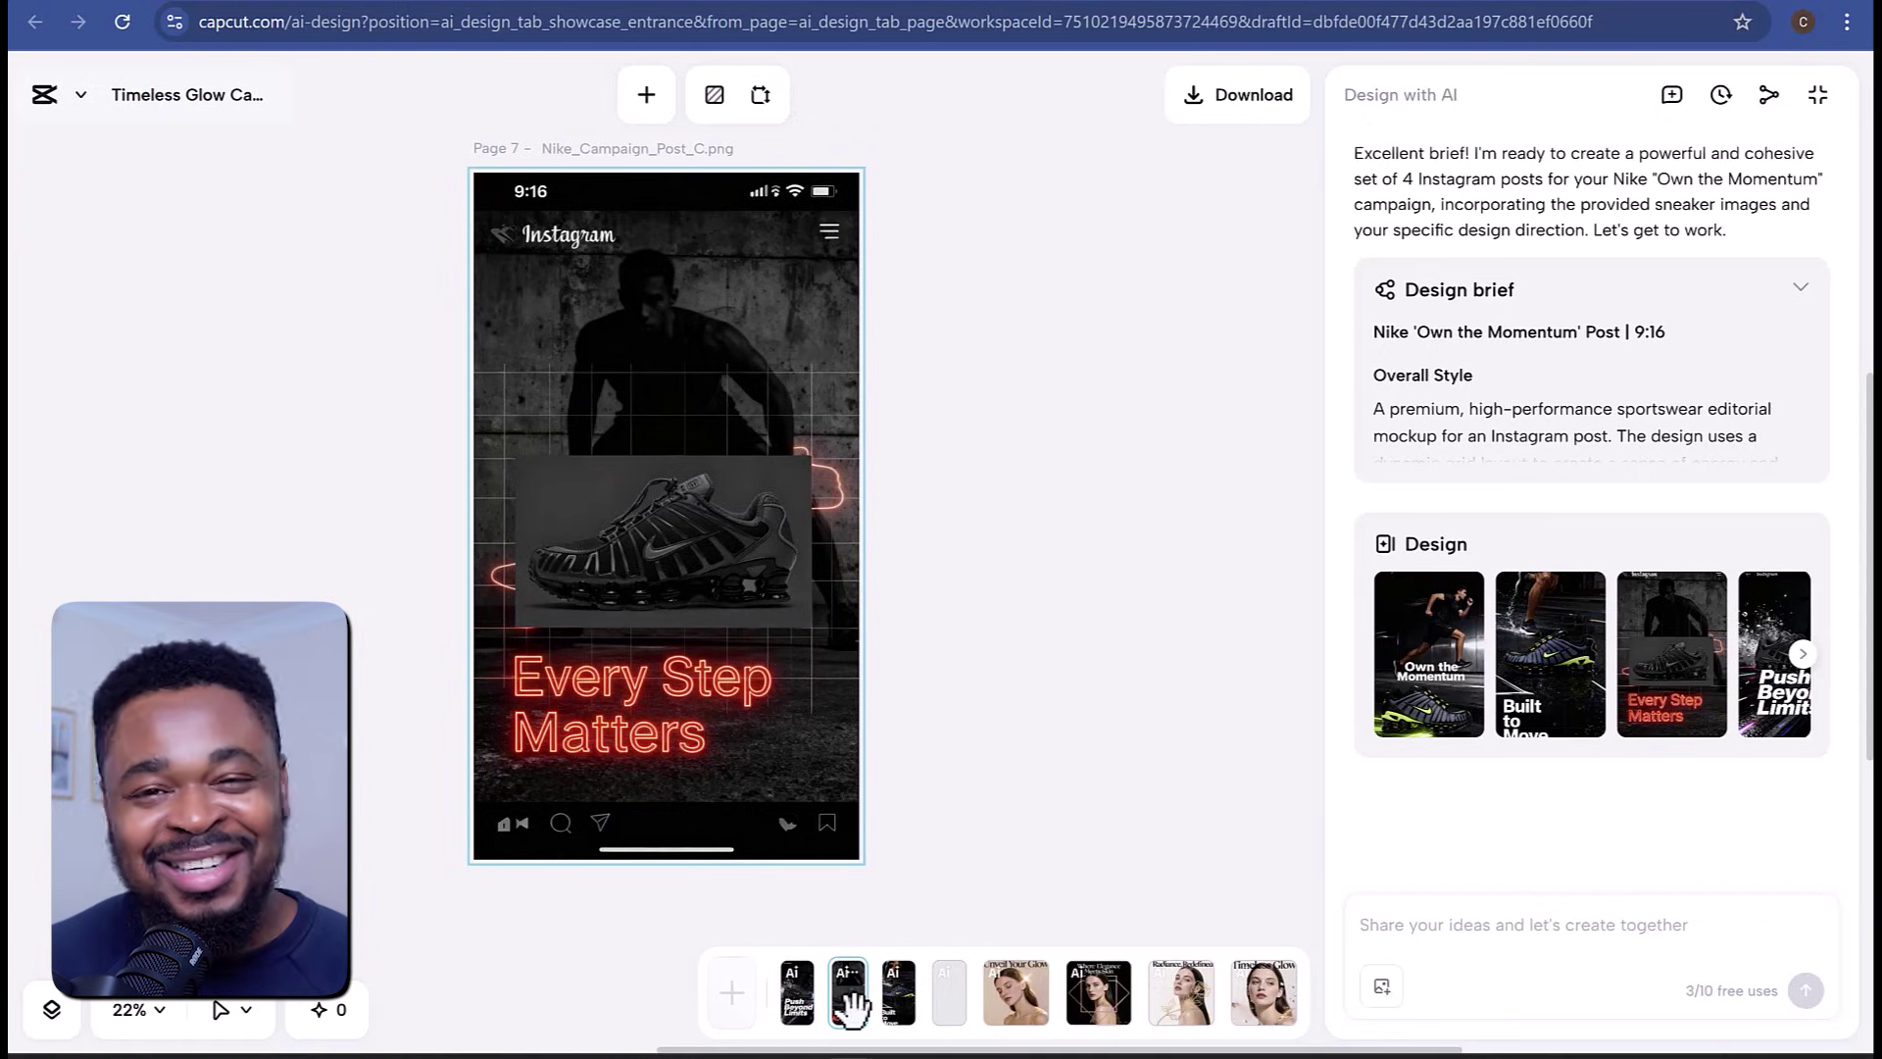
pyautogui.click(897, 1002)
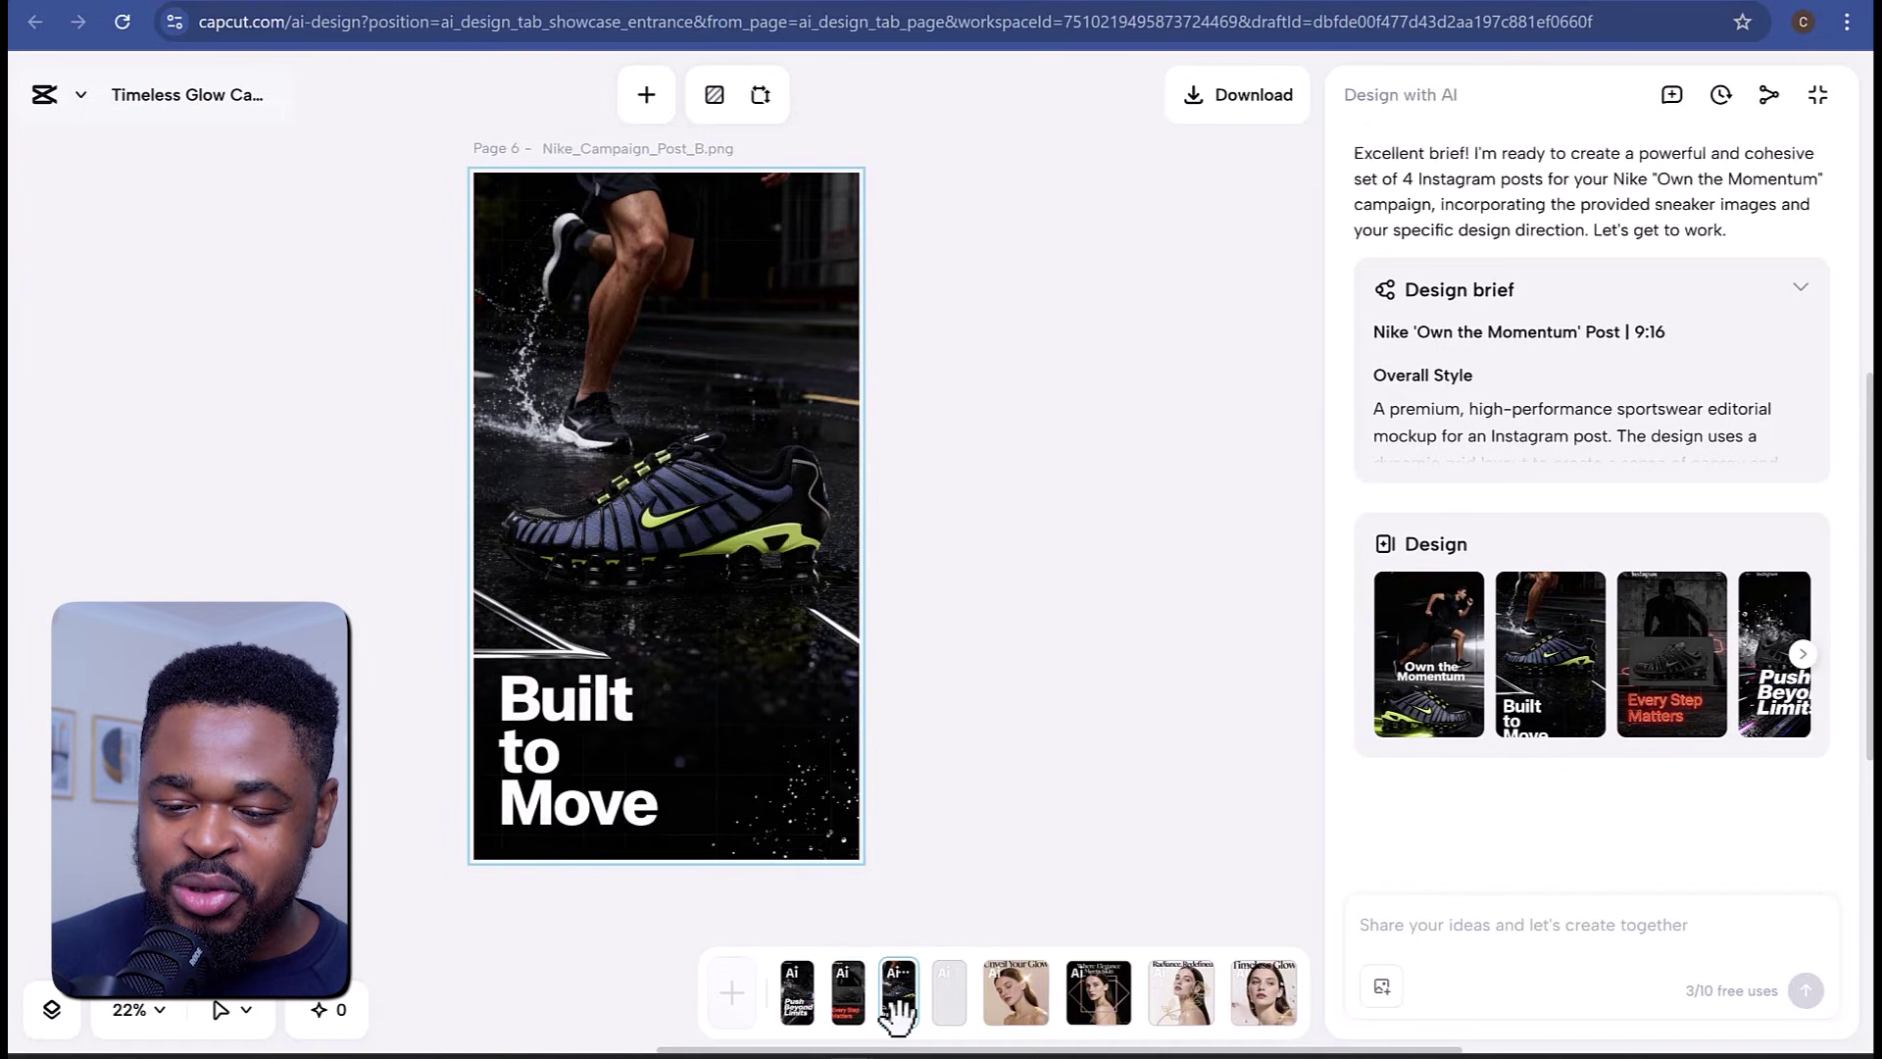
pyautogui.click(947, 1002)
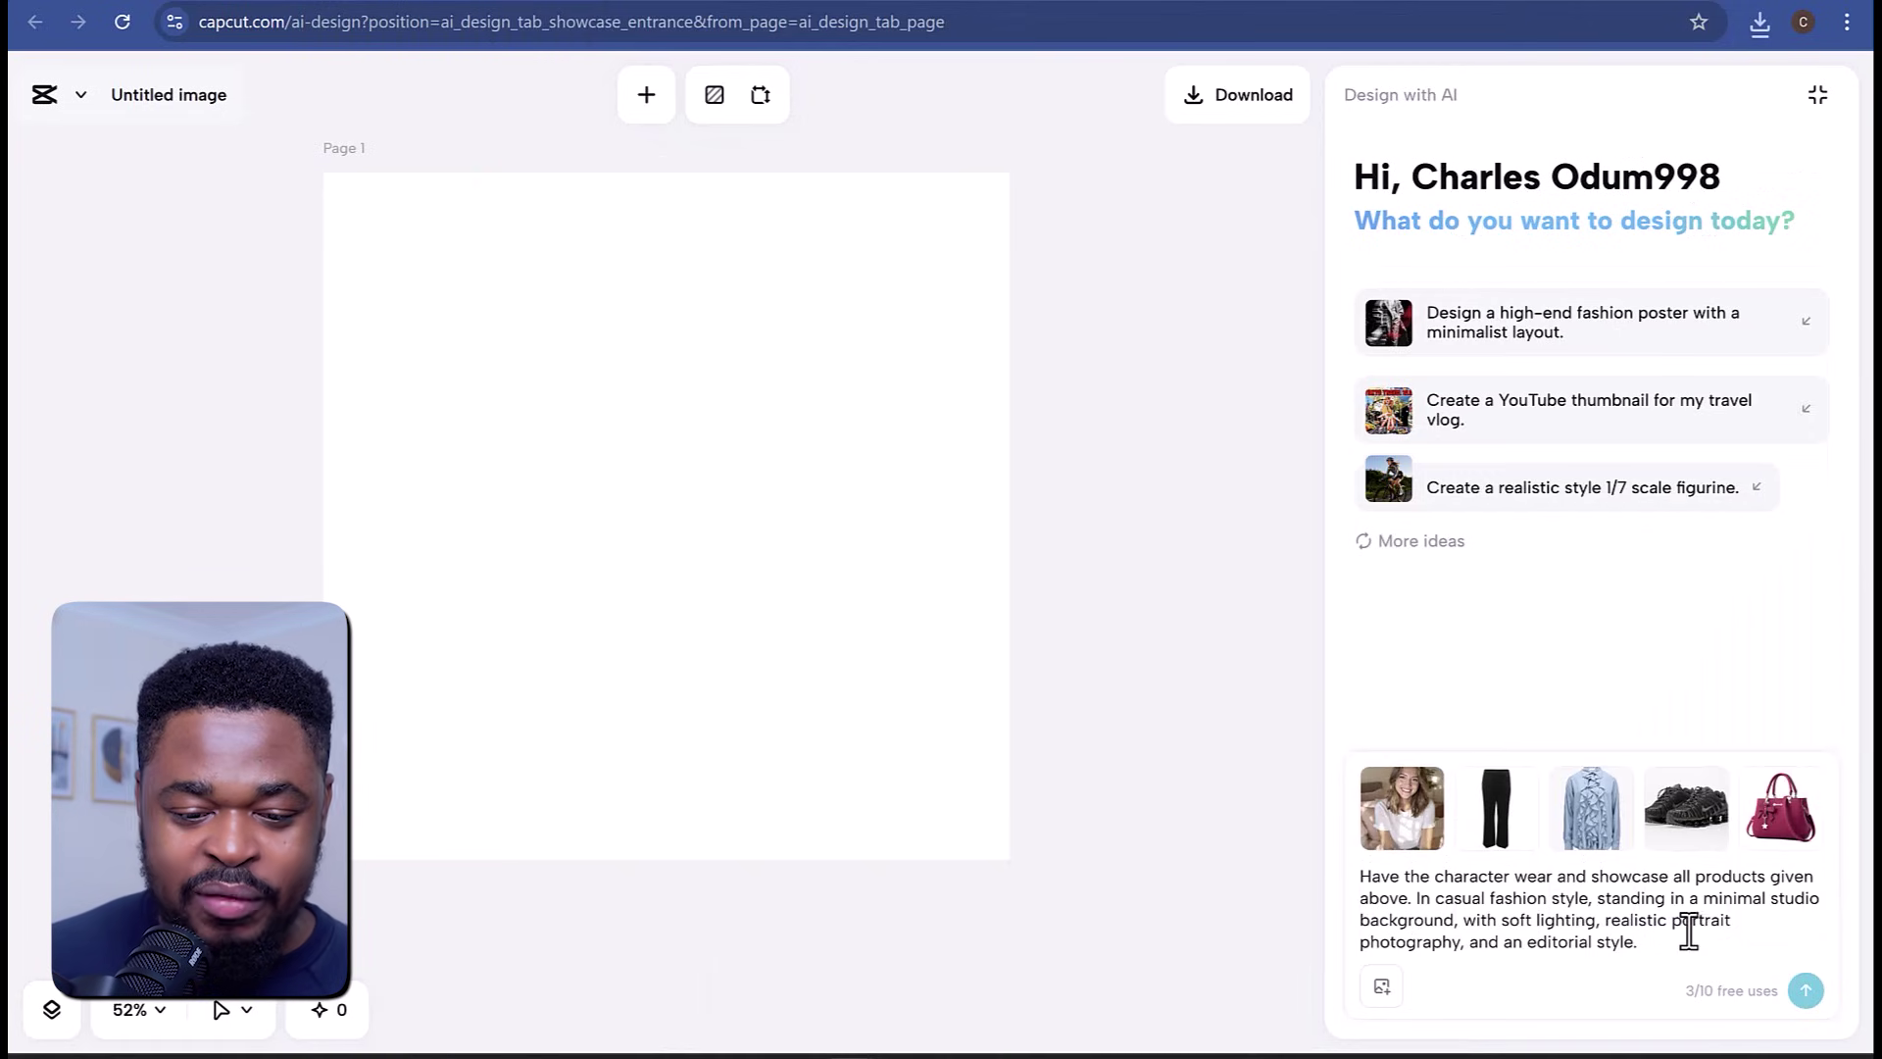
# Check the attached model and product images, and send the prompt to have the character wear all products in a minimal studio.
pyautogui.moveTo(1416, 809)
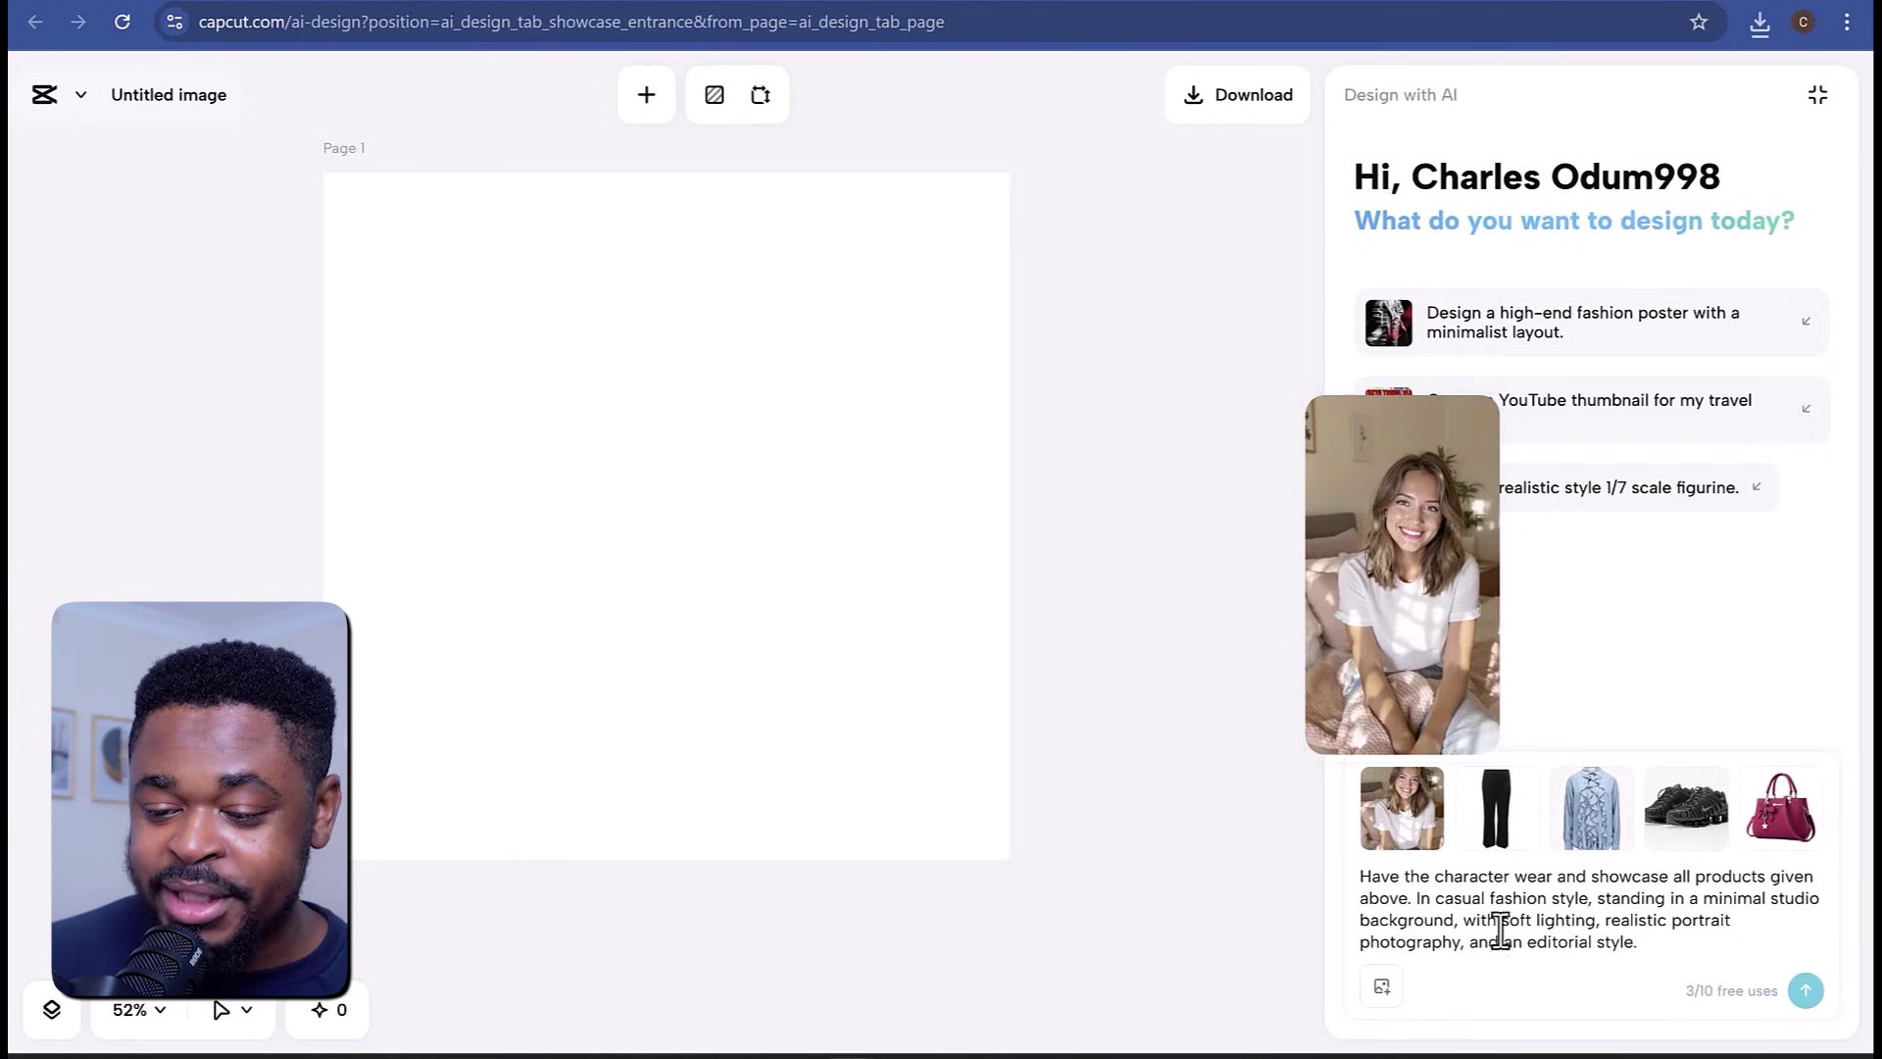
pyautogui.moveTo(1502, 834)
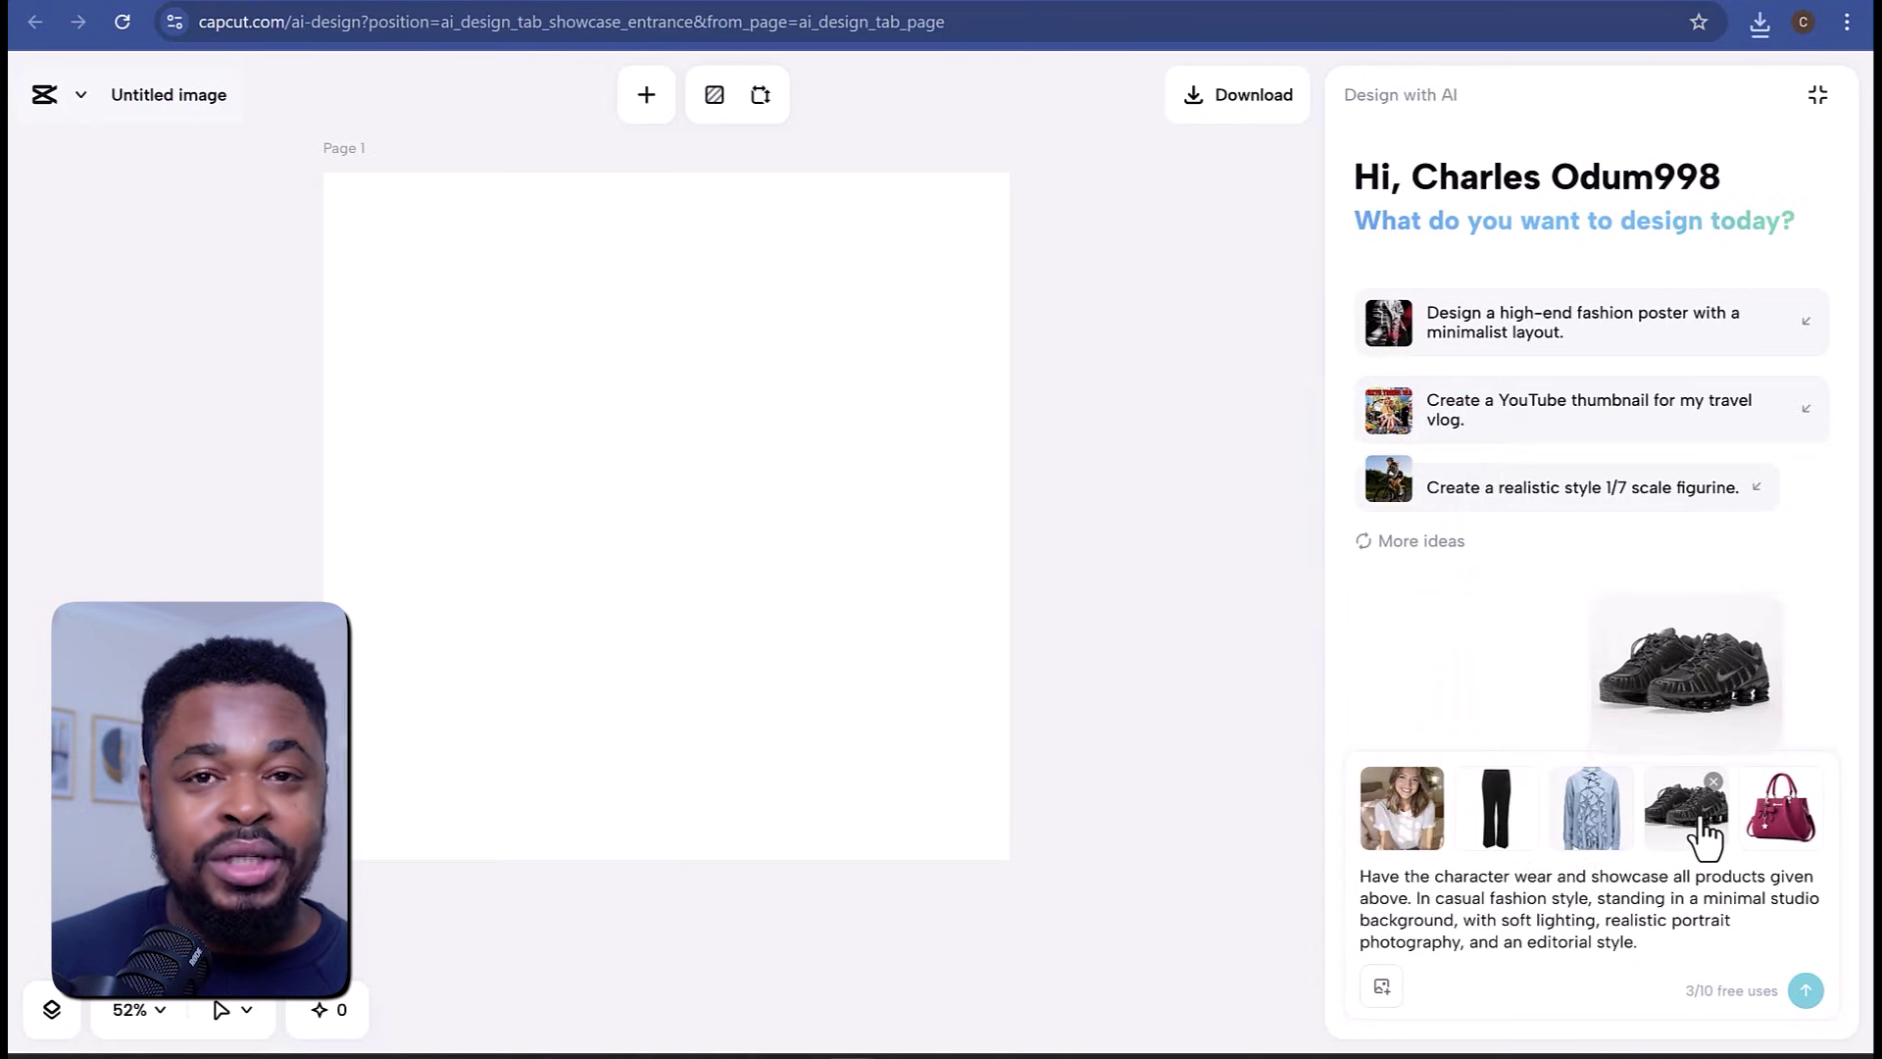
pyautogui.moveTo(1782, 832)
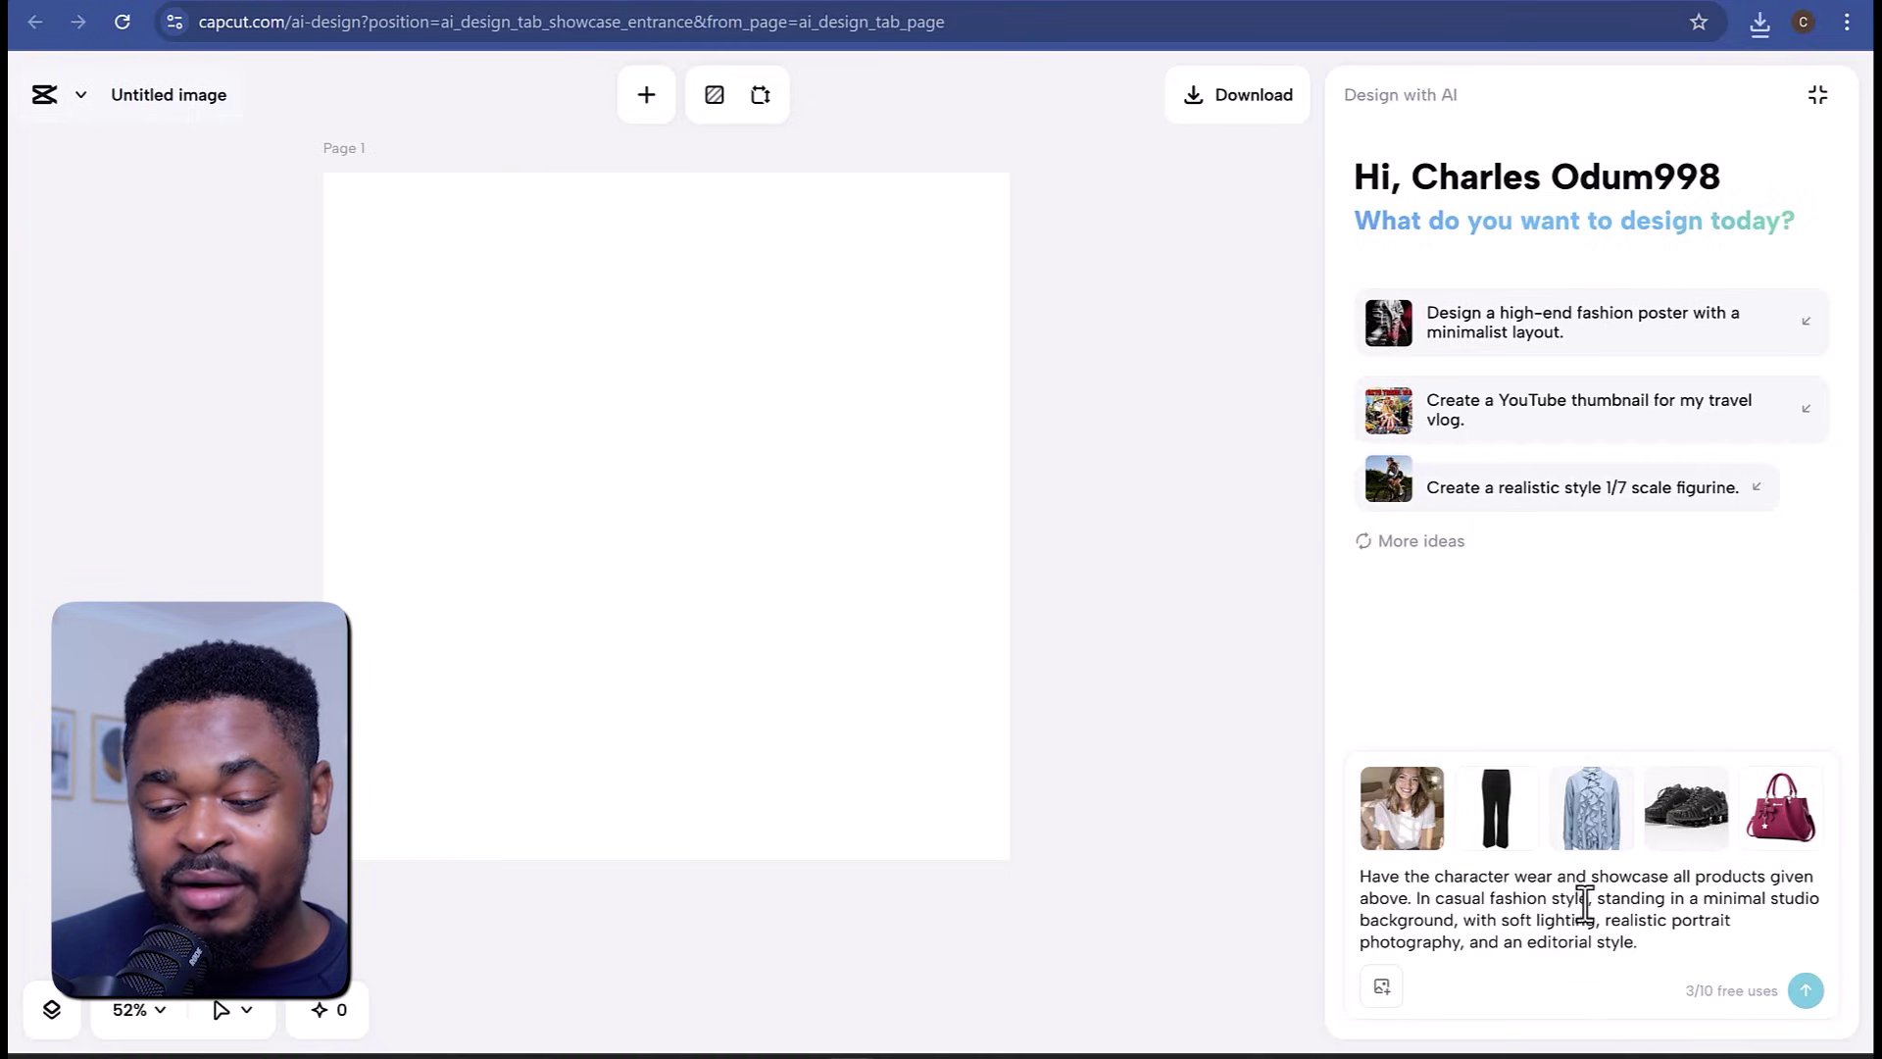
pyautogui.click(1806, 991)
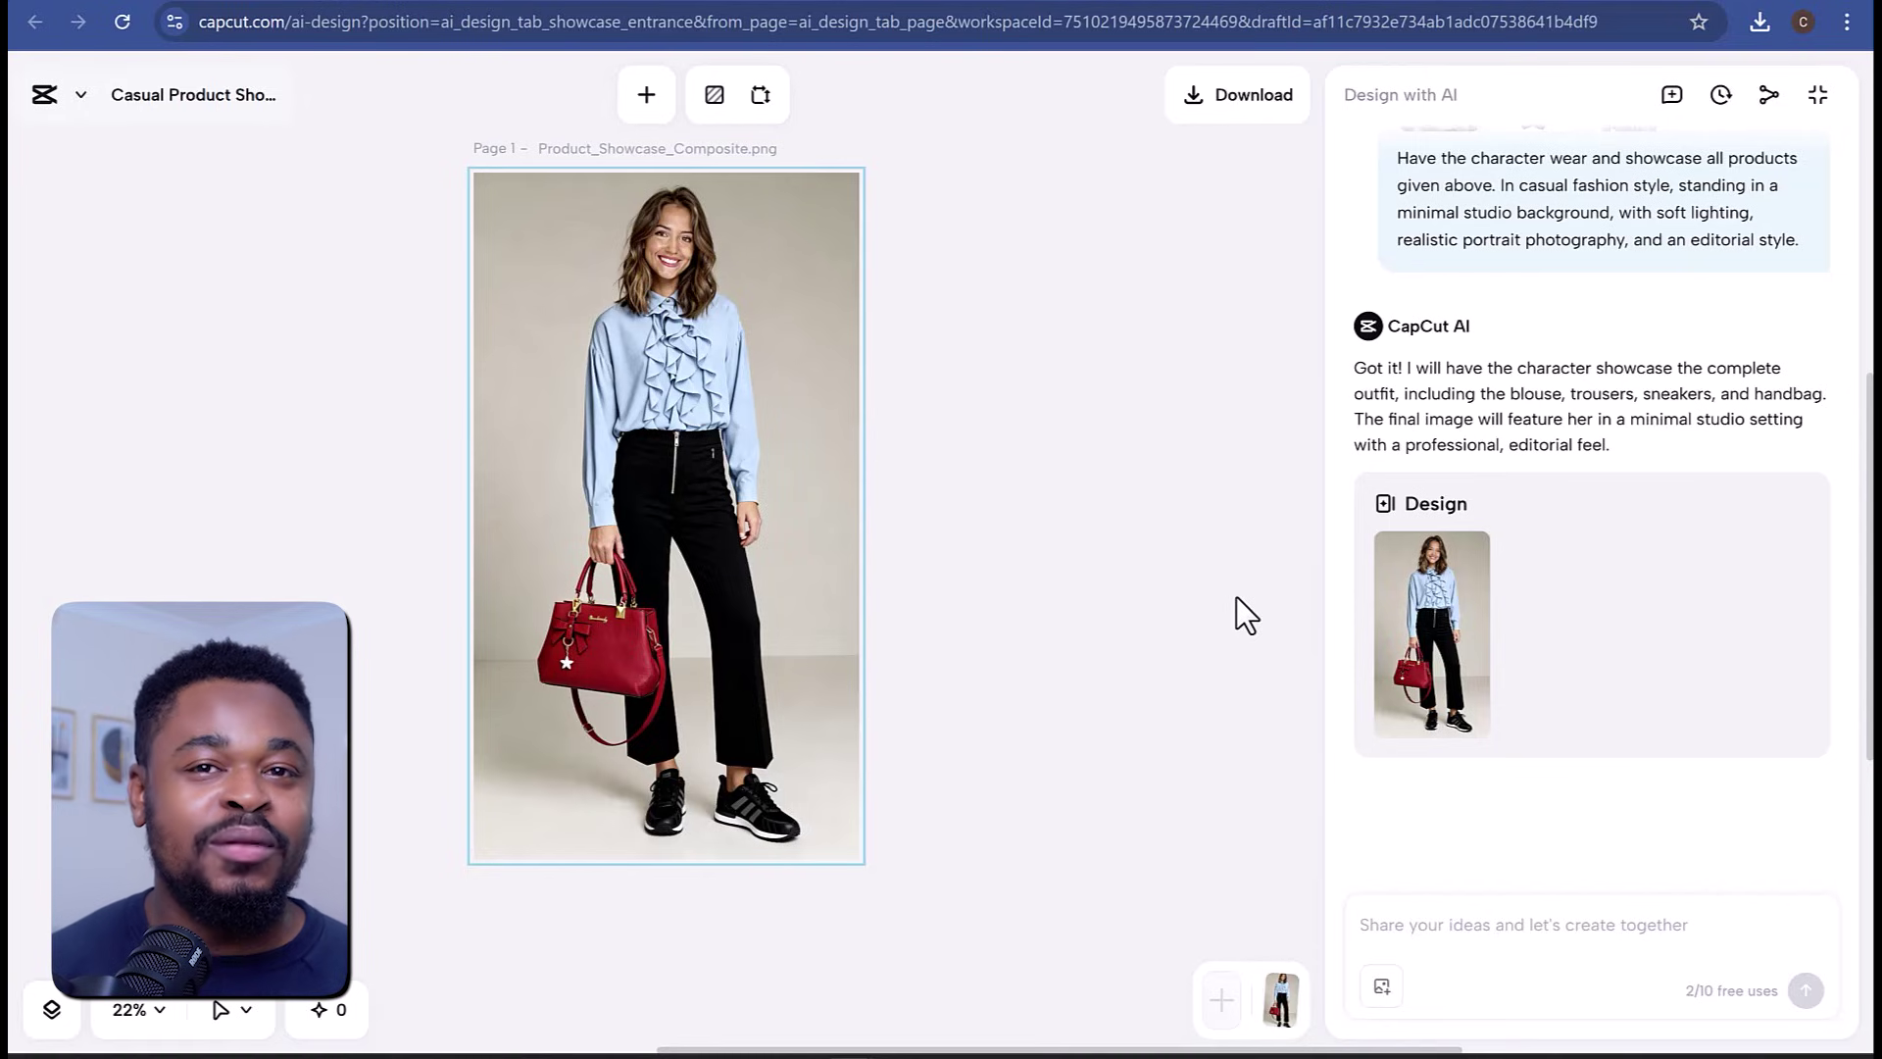
# Send a follow-up prompt asking to "place her on a busy street walking" for the generated outfit image.
pyautogui.click(1524, 926)
pyautogui.write('place her o')
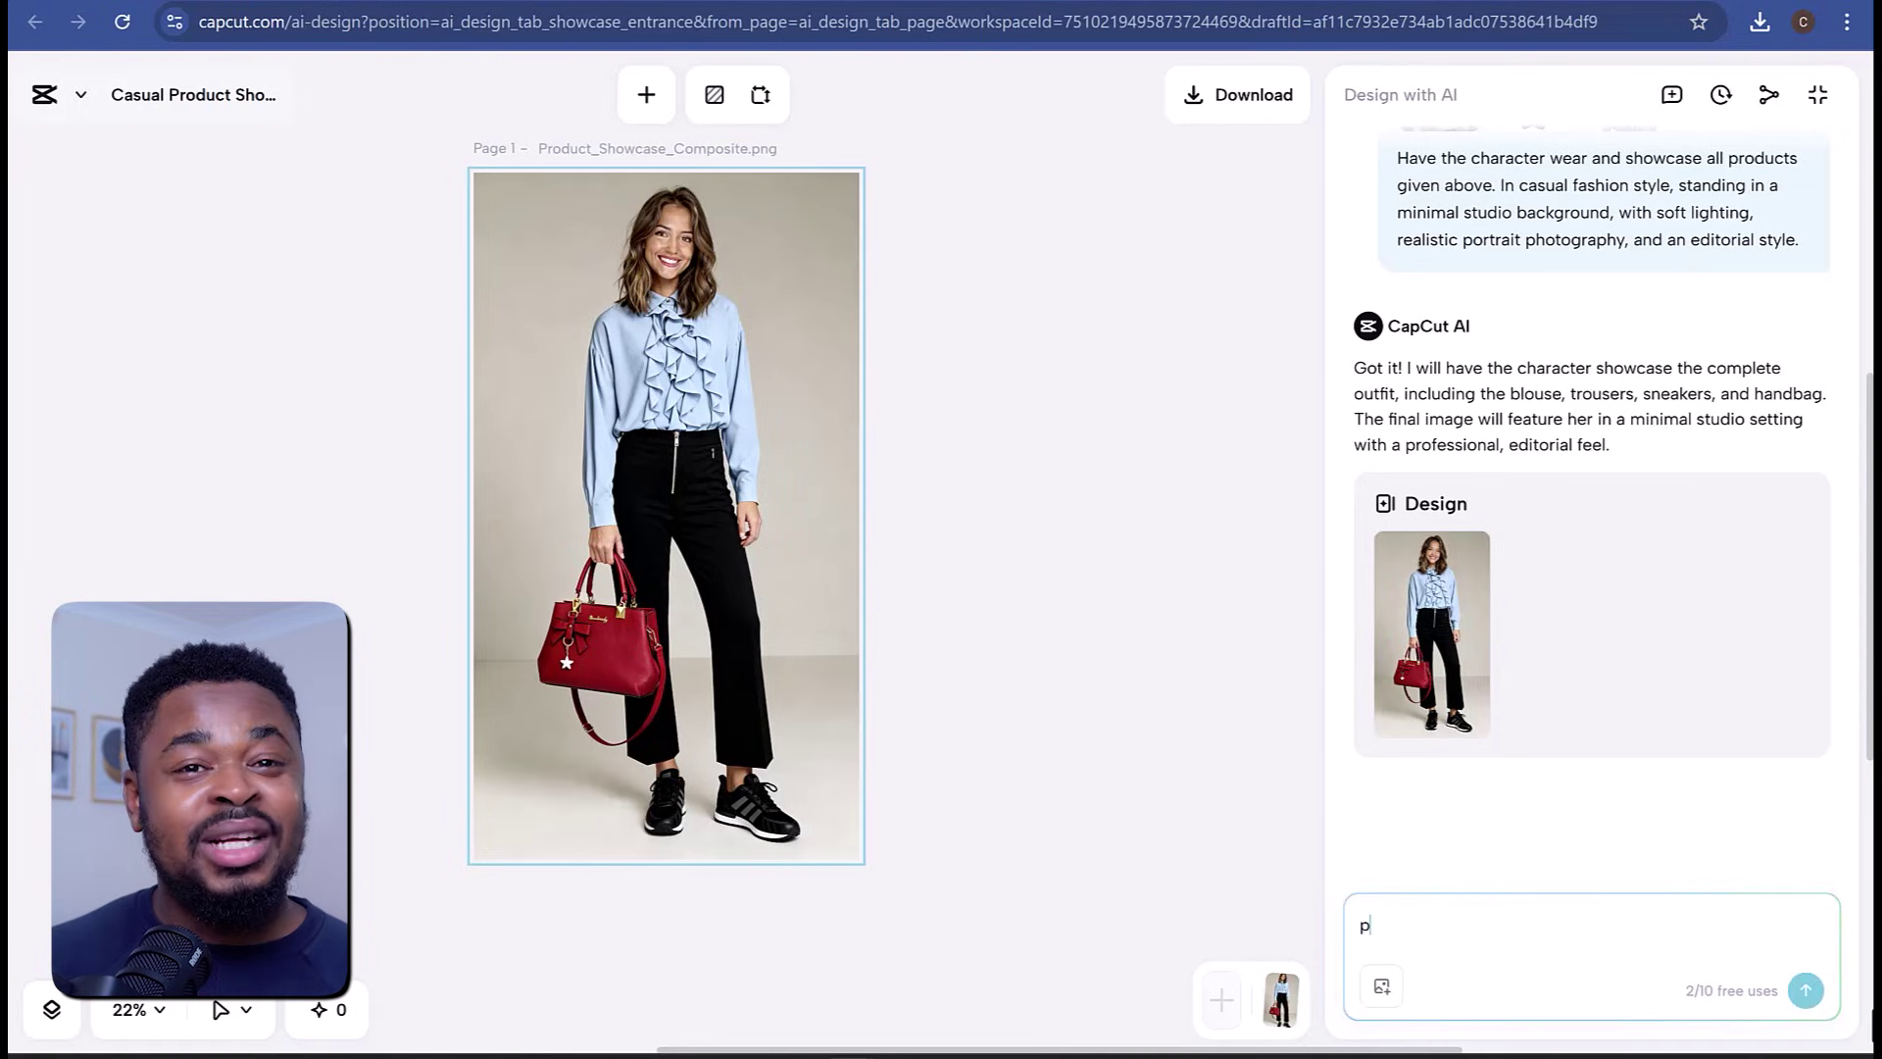
pyautogui.write('n a busy street walkin')
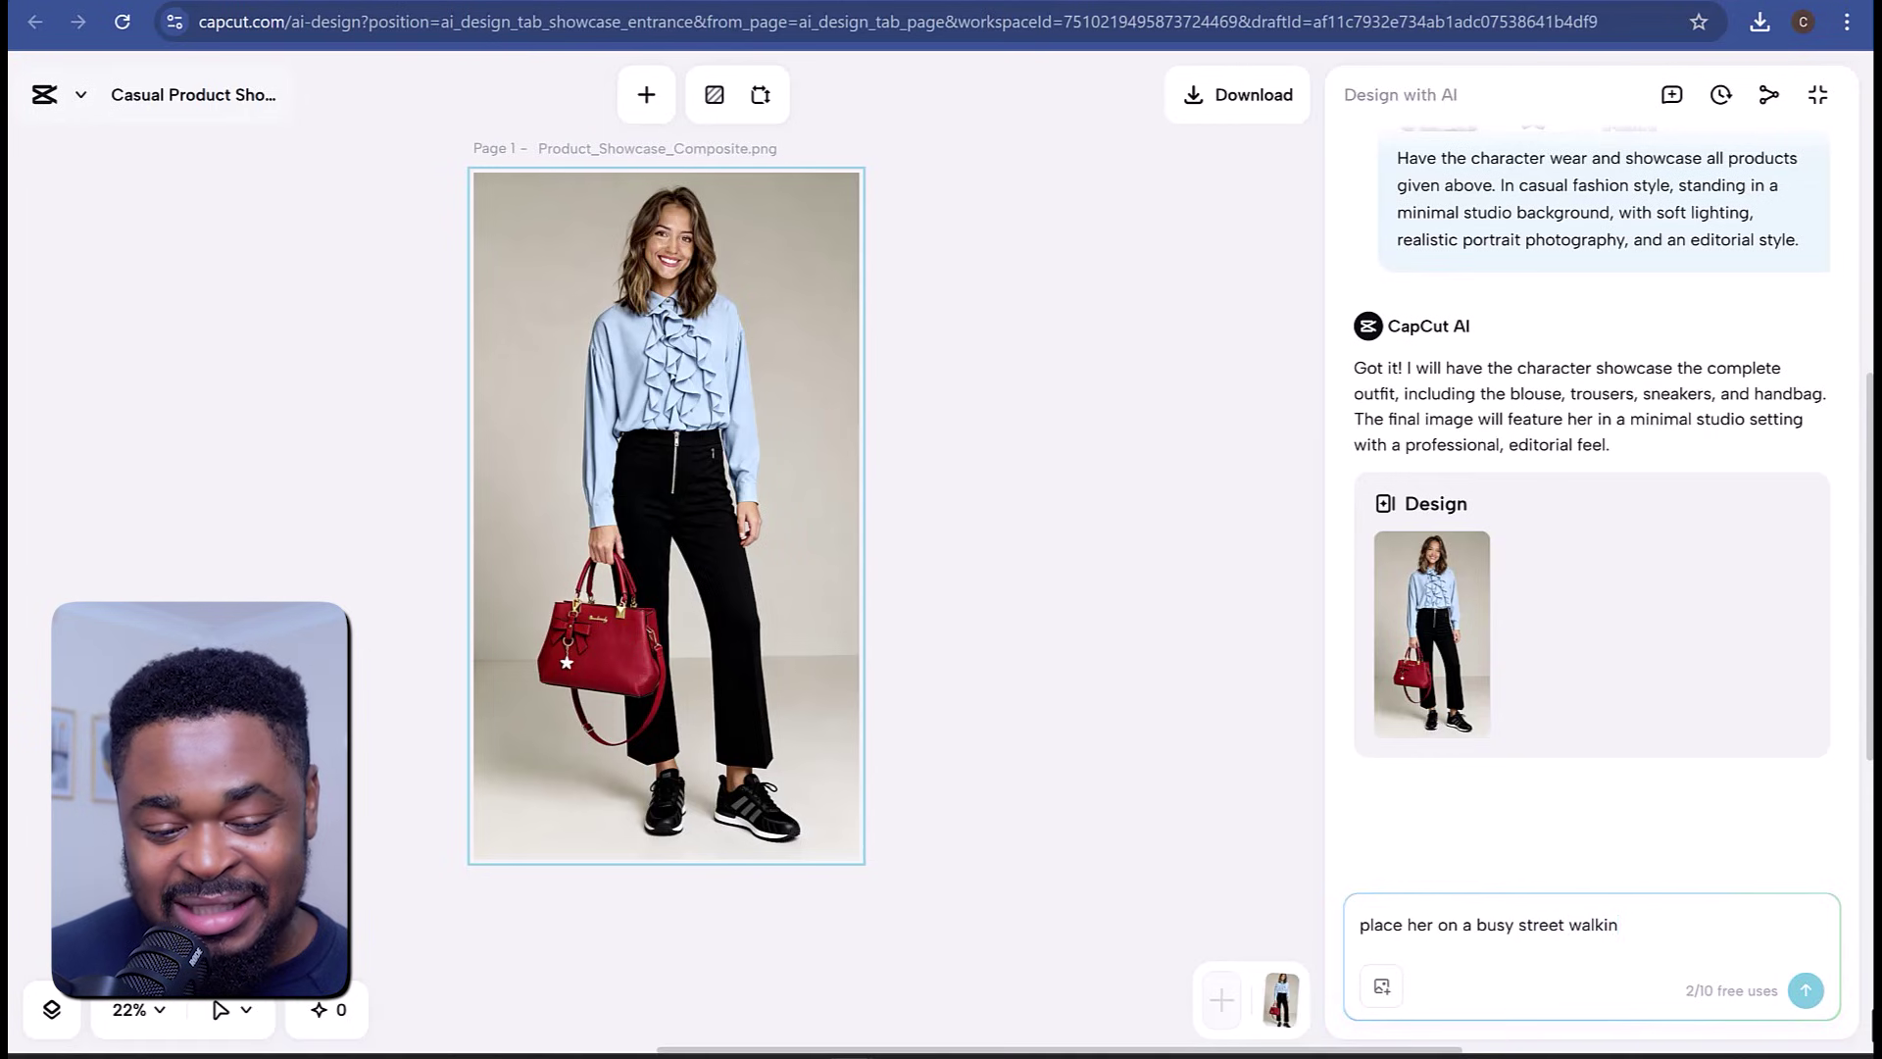
pyautogui.write('g')
pyautogui.press('Return')
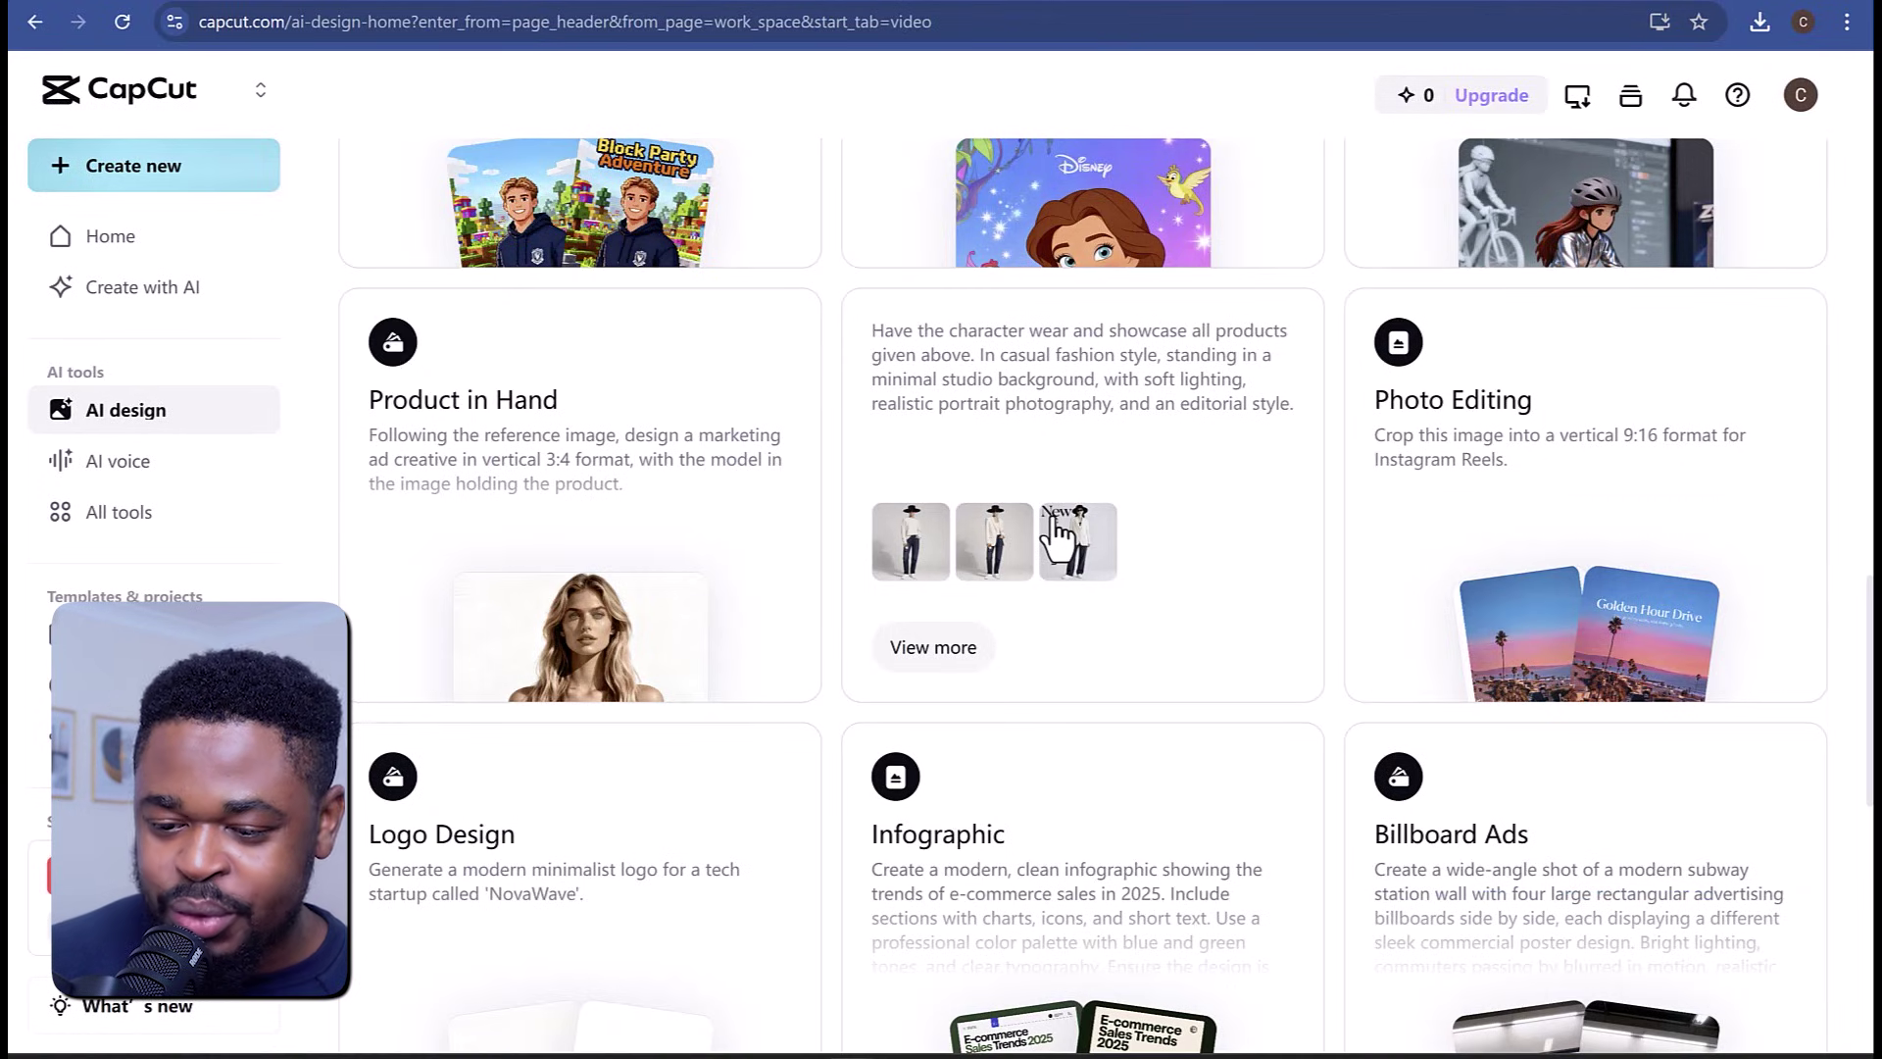
# Start from the Product in Hand template, replace both sample images with the smiling woman and Coca-Cola can images, and send the 3:4 ad prompt.
pyautogui.click(670, 615)
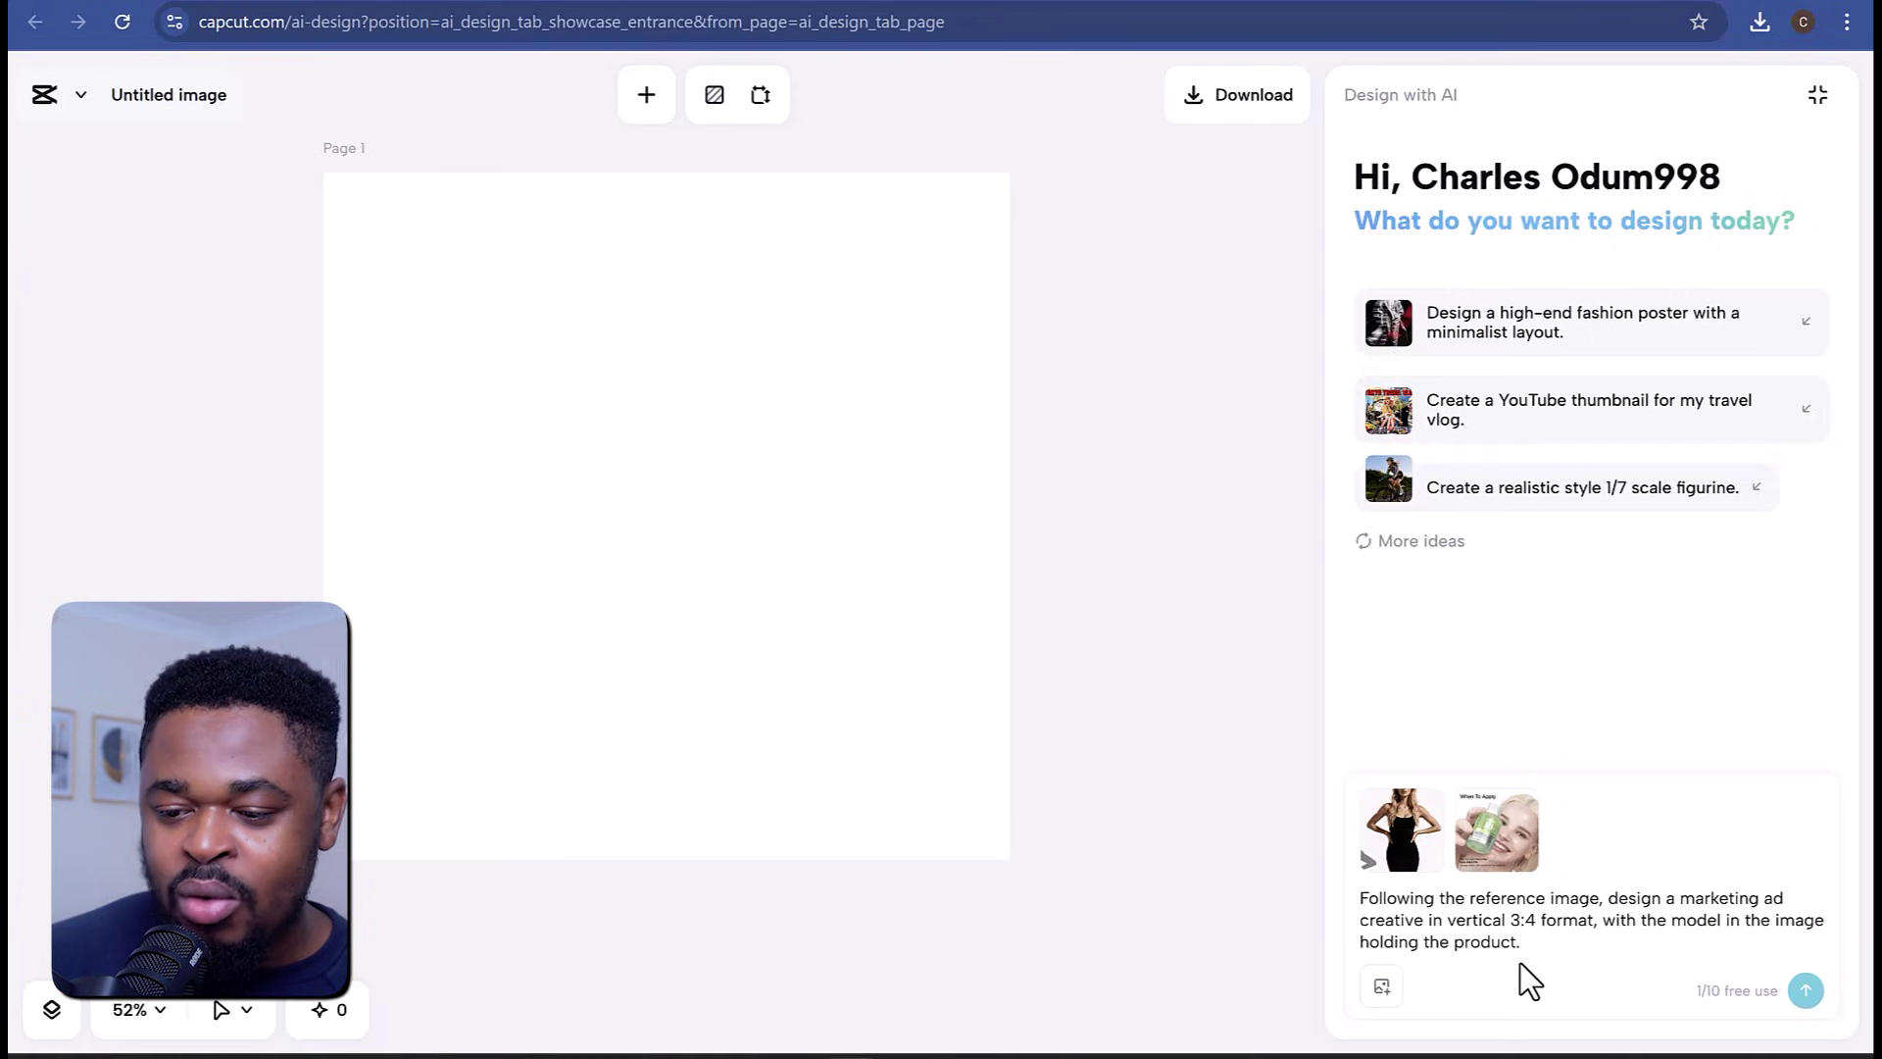
pyautogui.click(1431, 804)
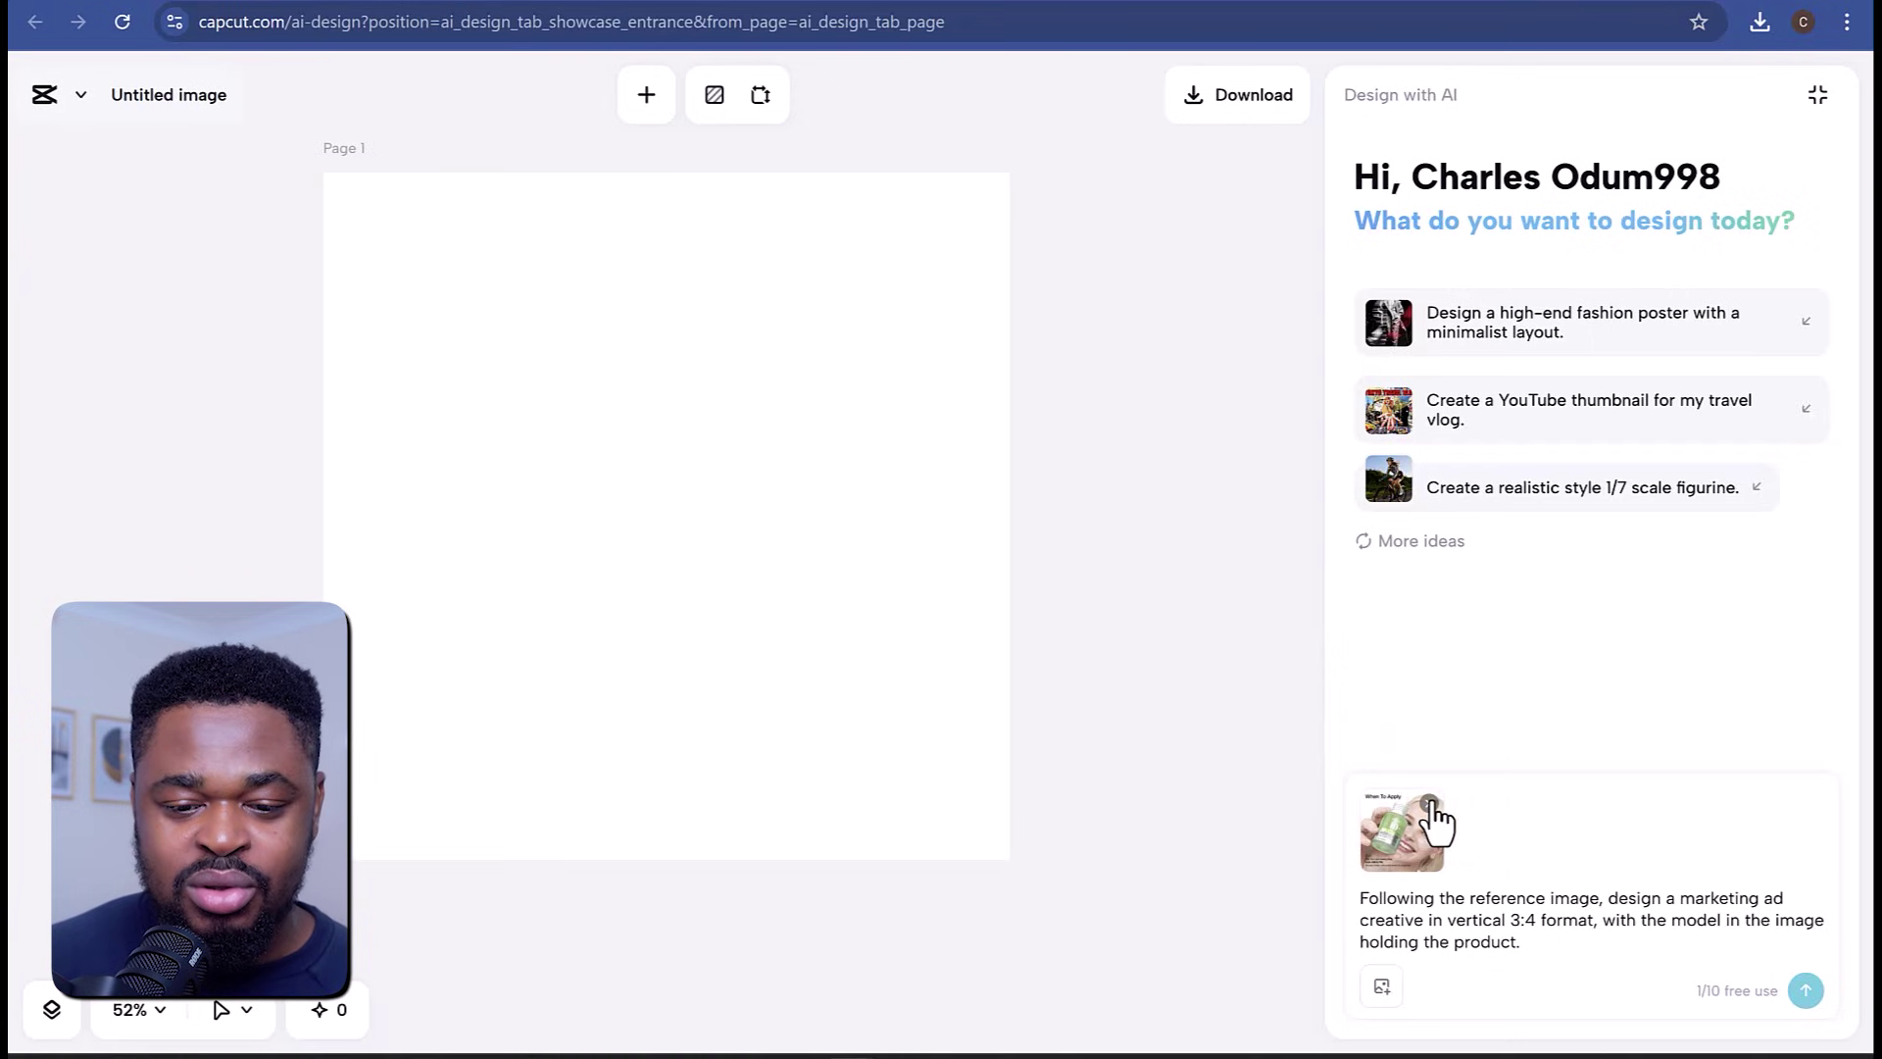
pyautogui.click(1431, 806)
pyautogui.click(1383, 986)
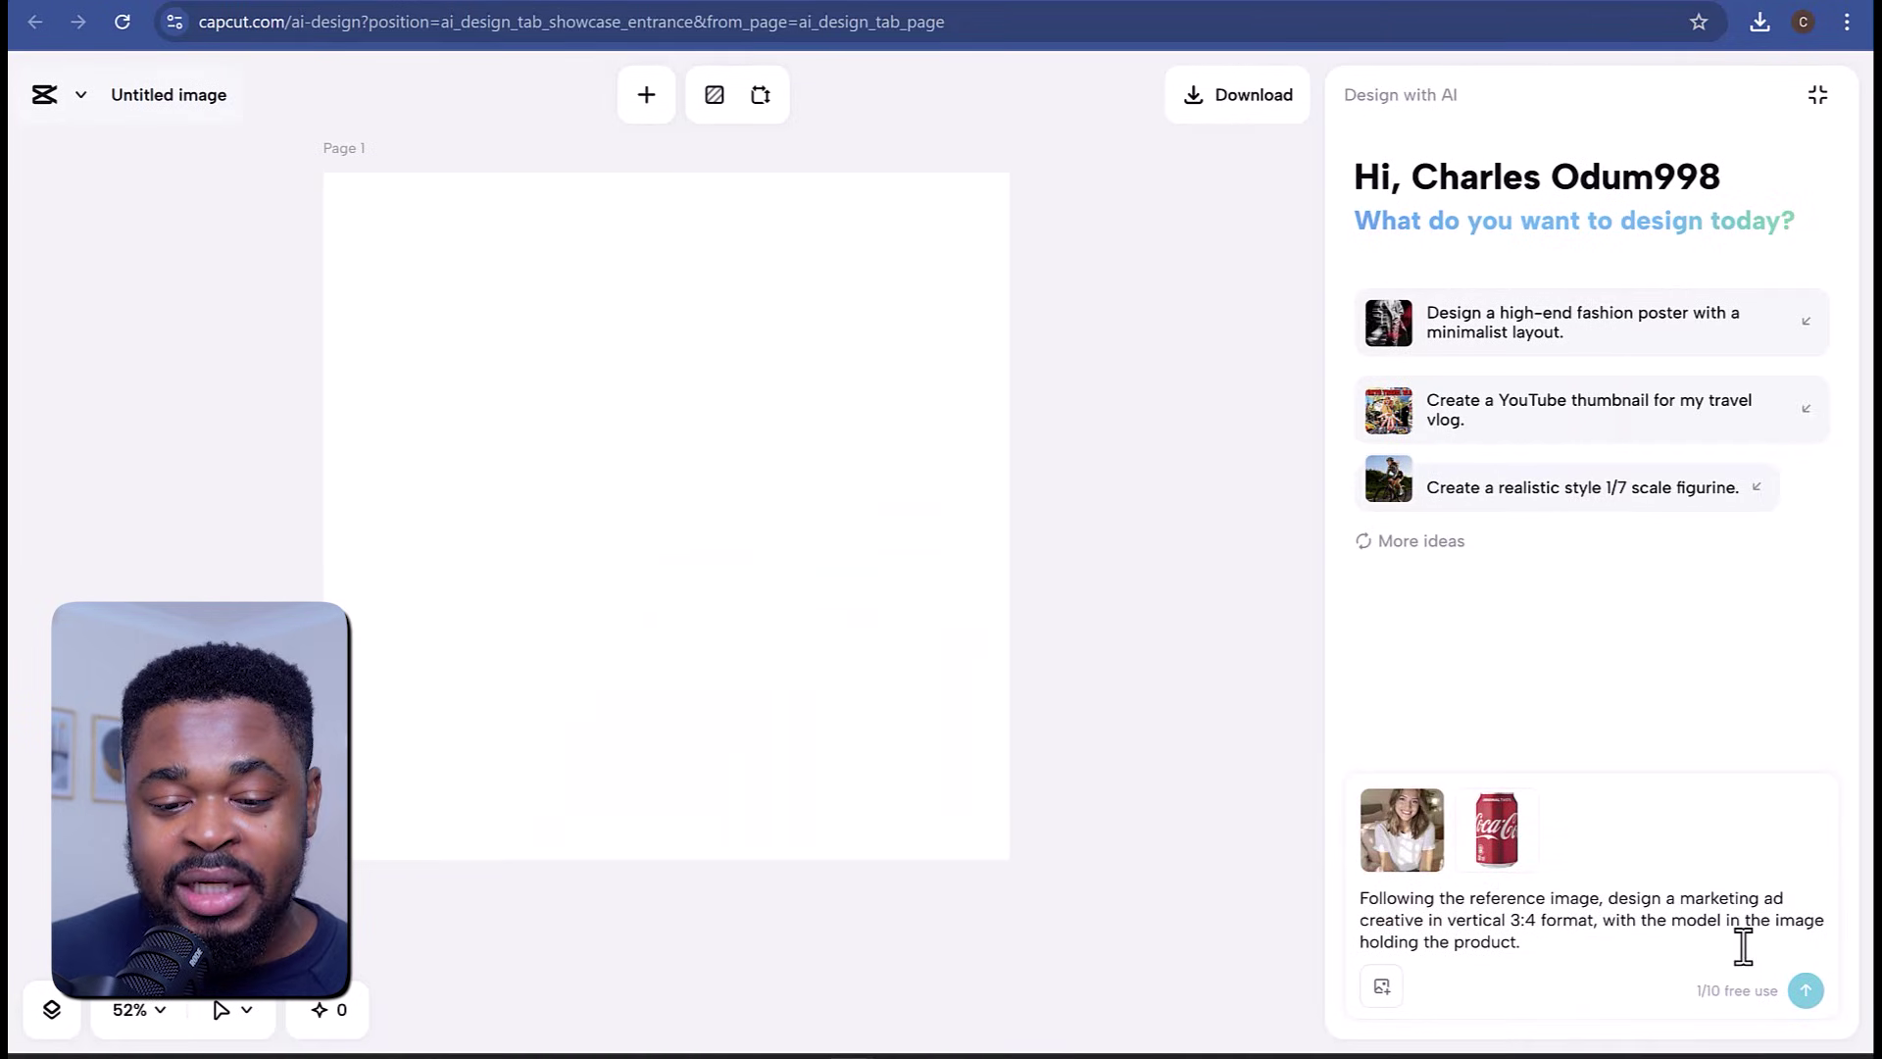
pyautogui.click(1808, 992)
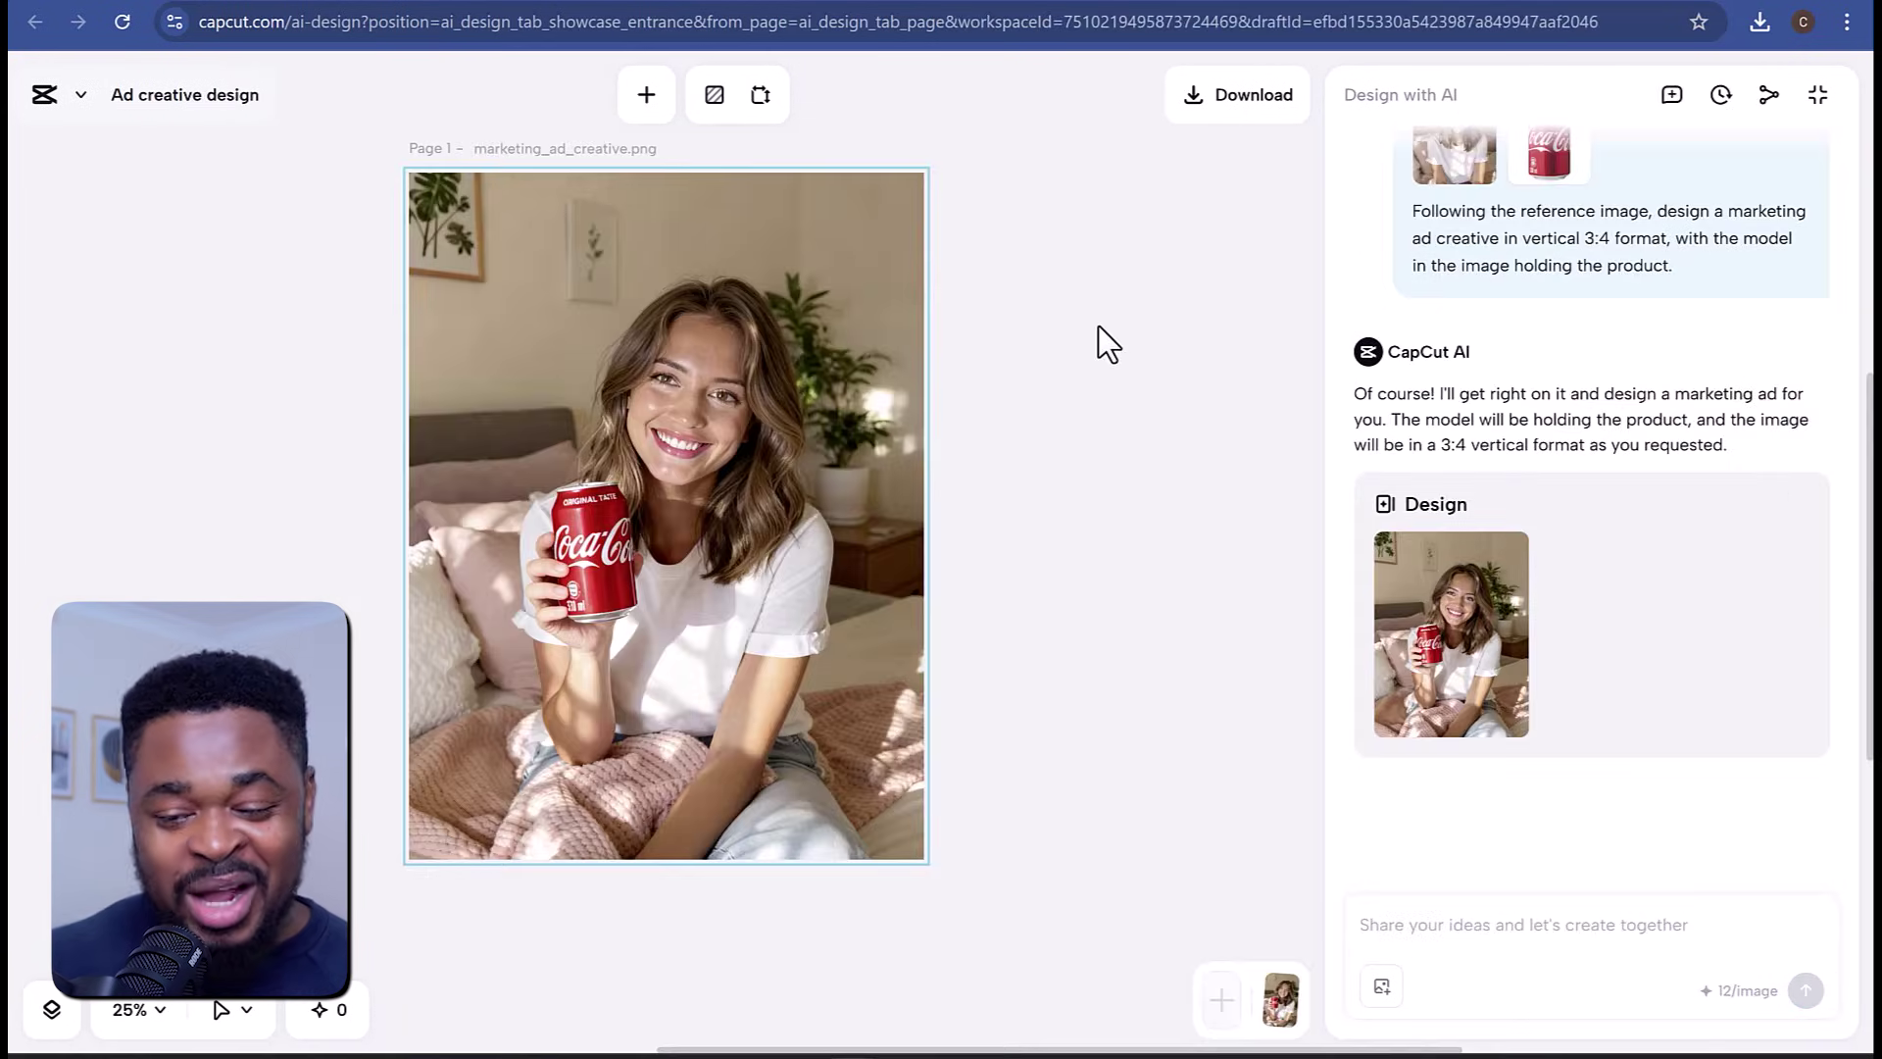